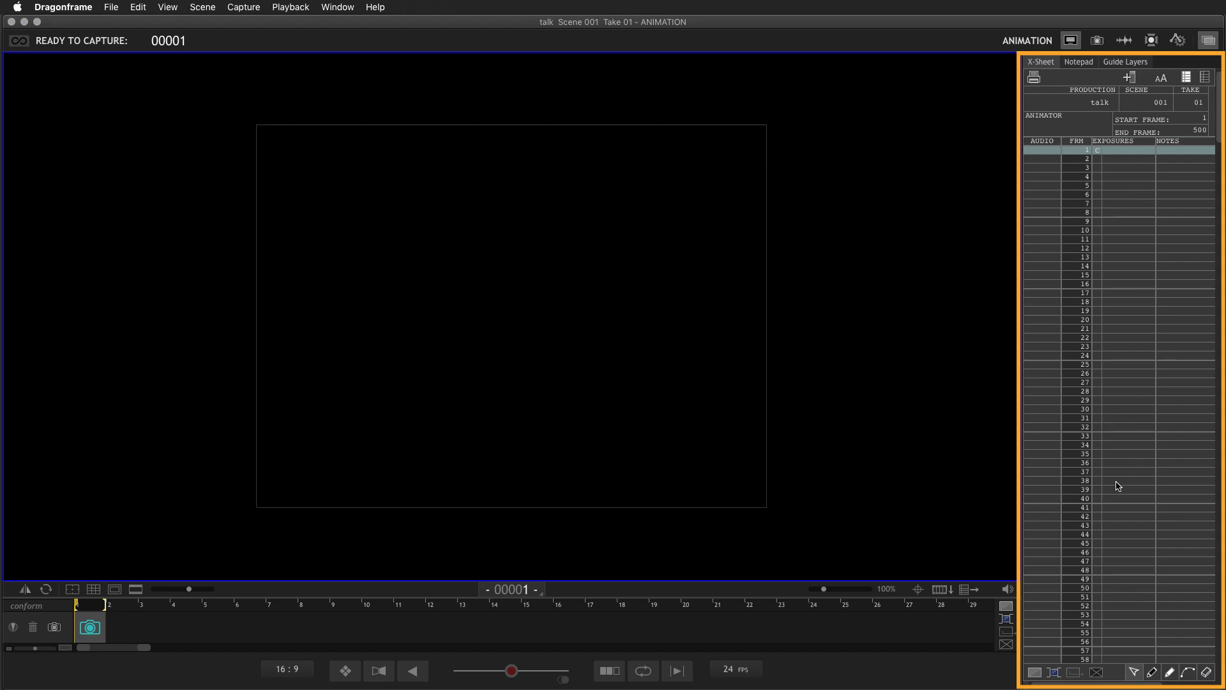
# Widen the X-Sheet sidebar slightly and leave it displayed in the dark colour scheme.
pyautogui.click(1208, 40)
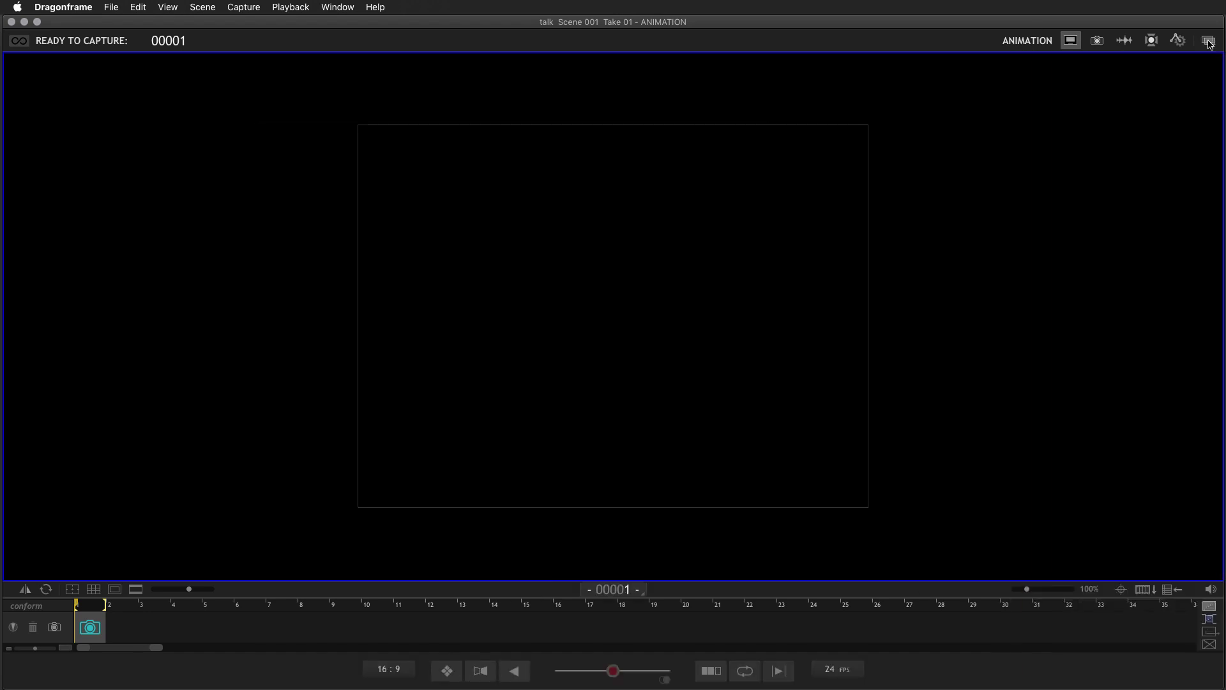
pyautogui.click(1208, 41)
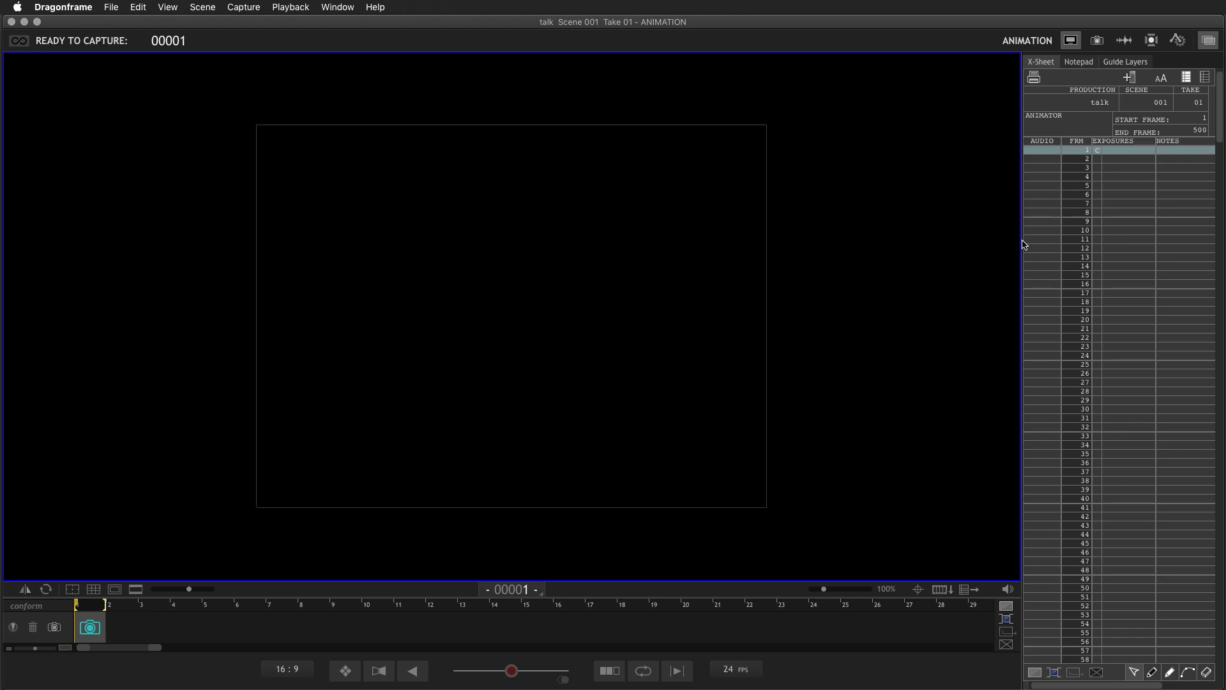
pyautogui.click(1203, 77)
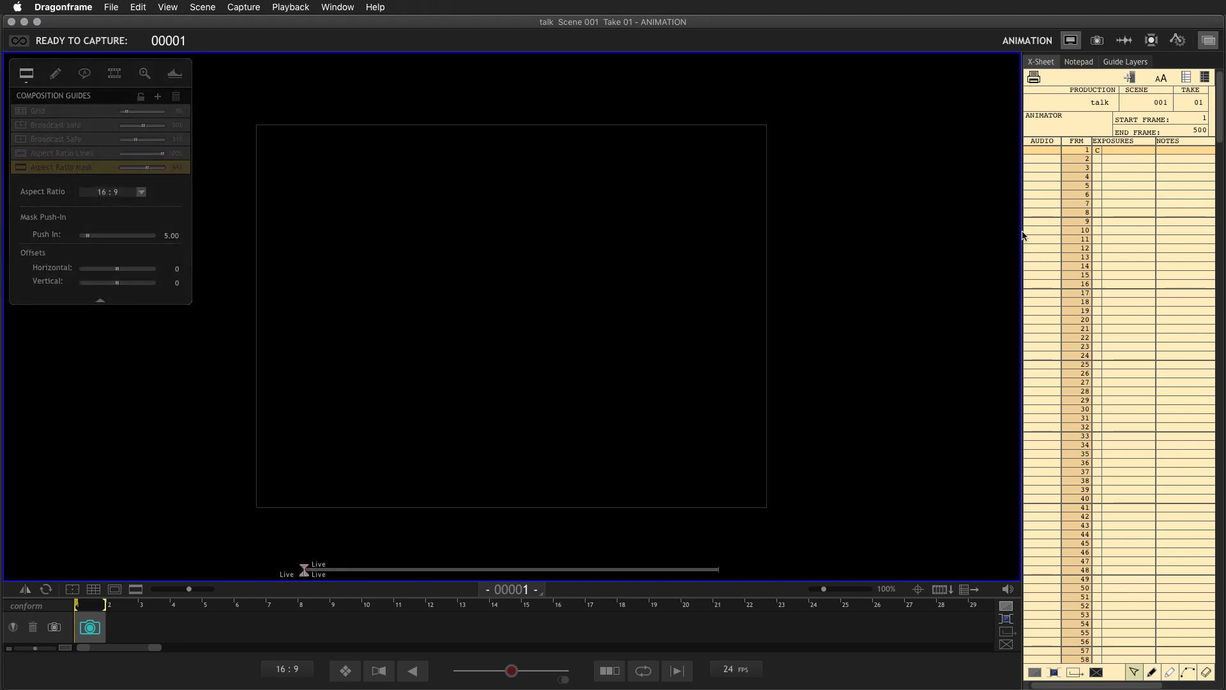
pyautogui.moveTo(1020, 232); pyautogui.dragTo(986, 235)
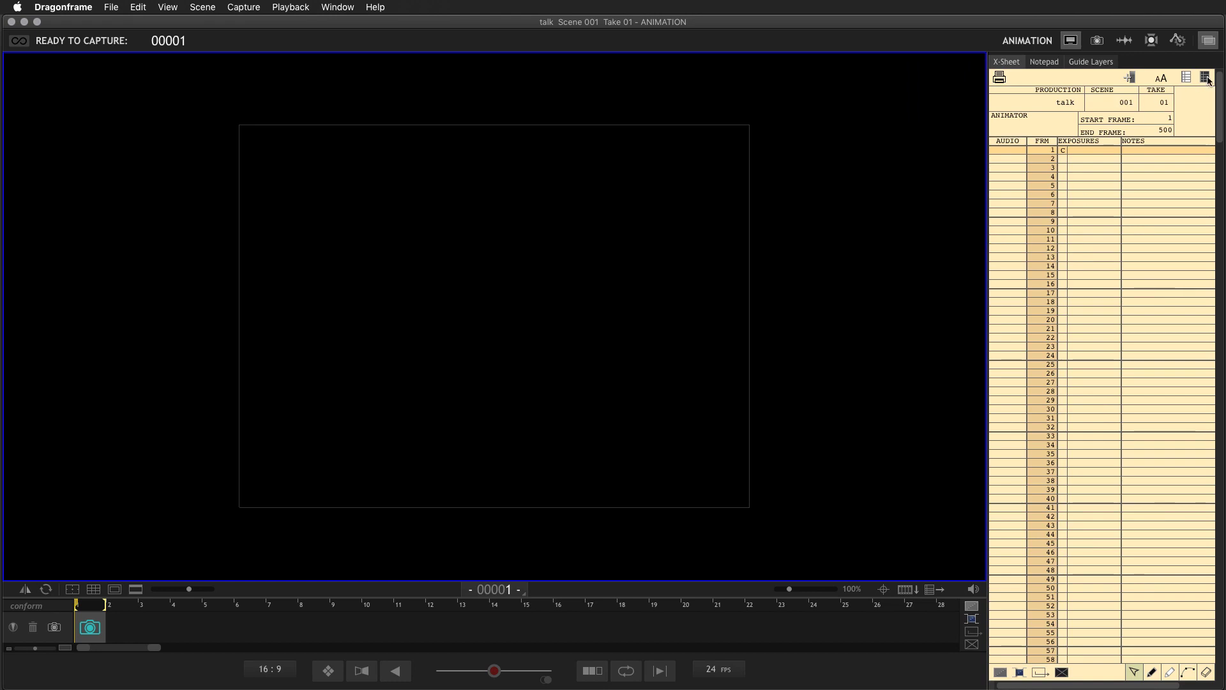
pyautogui.click(1208, 77)
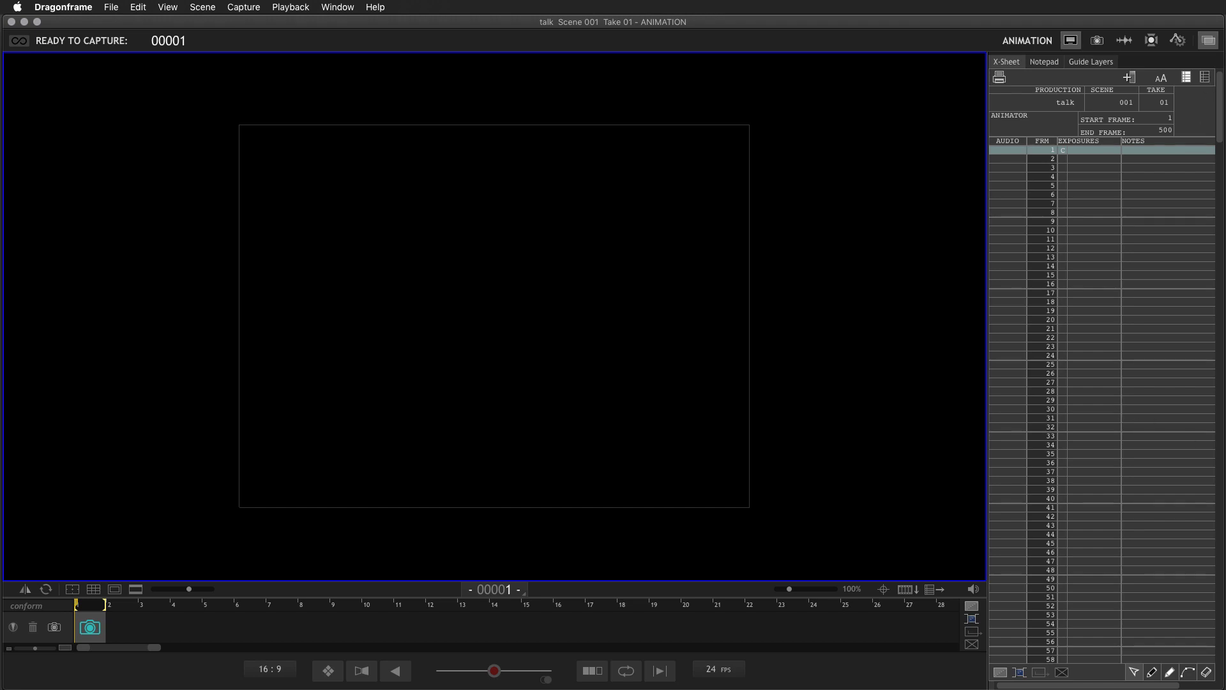
# Add an audio track in the Audio workspace and import wakeup.wav so that it starts at frame 1.
pyautogui.press('super+Tab')
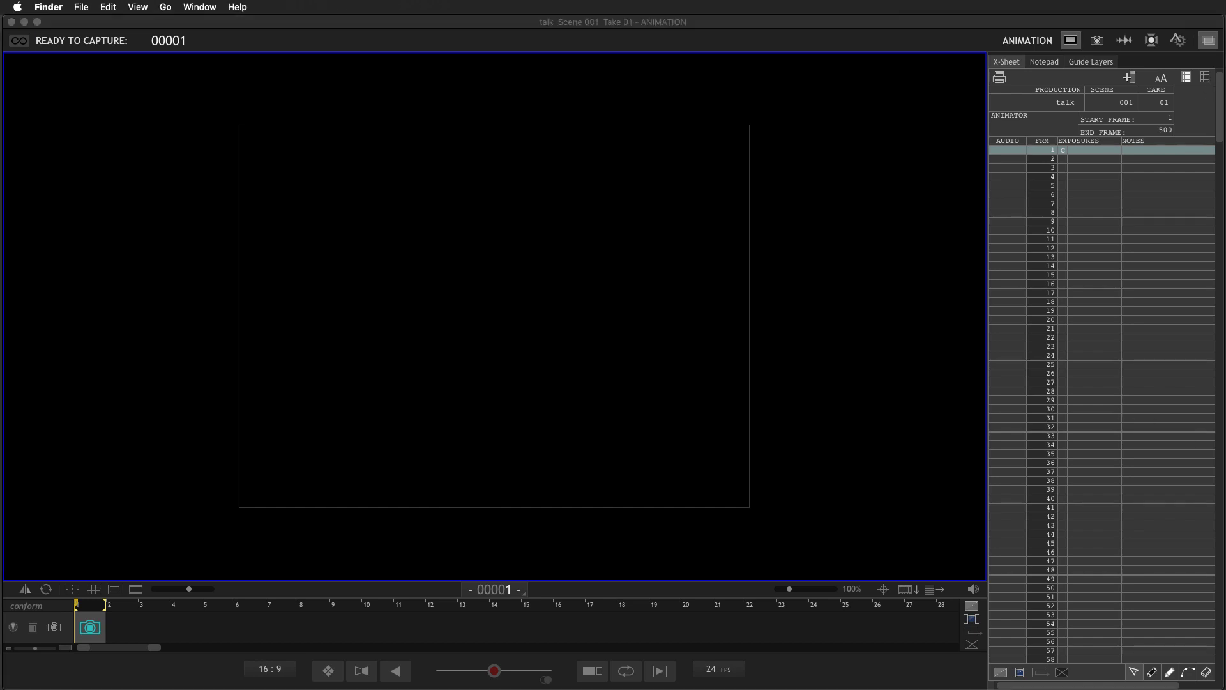
pyautogui.click(1124, 41)
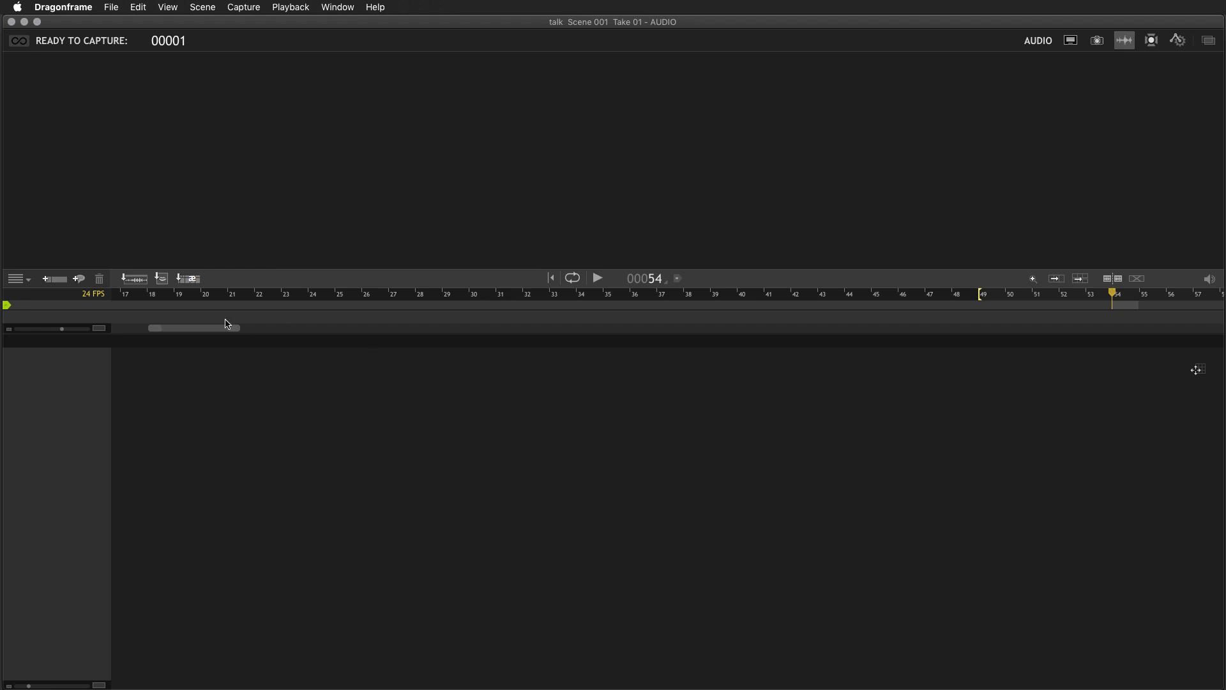
pyautogui.click(59, 283)
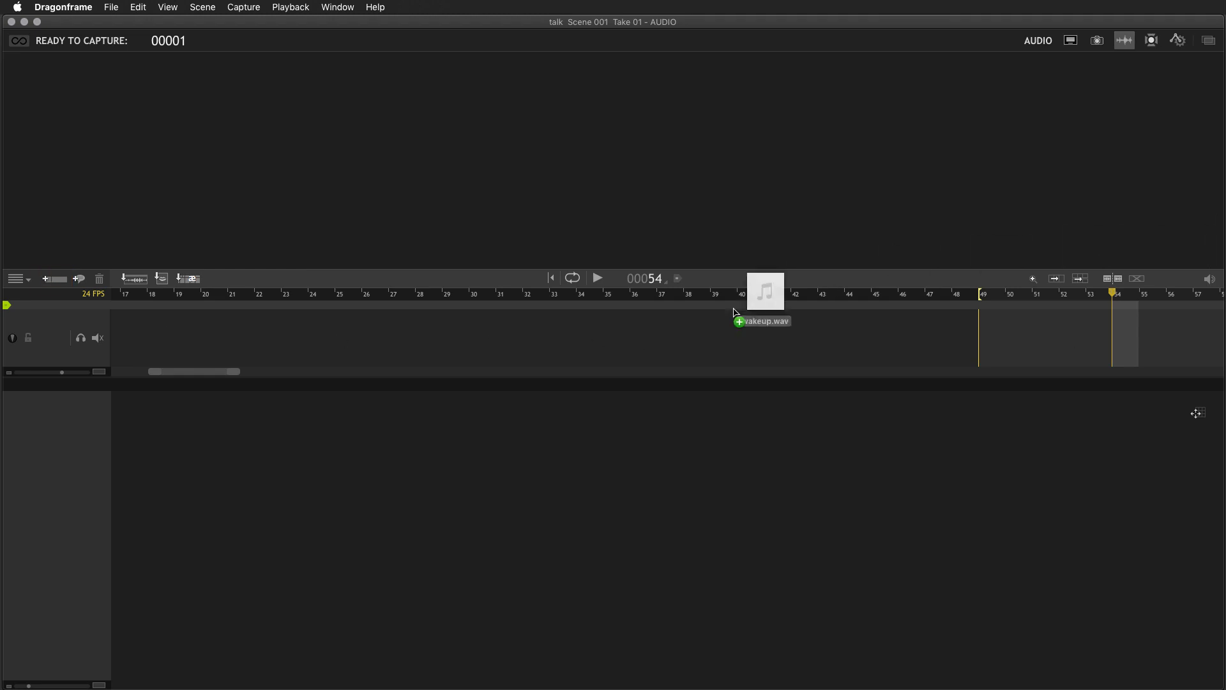
pyautogui.moveTo(735, 312); pyautogui.dragTo(138, 374)
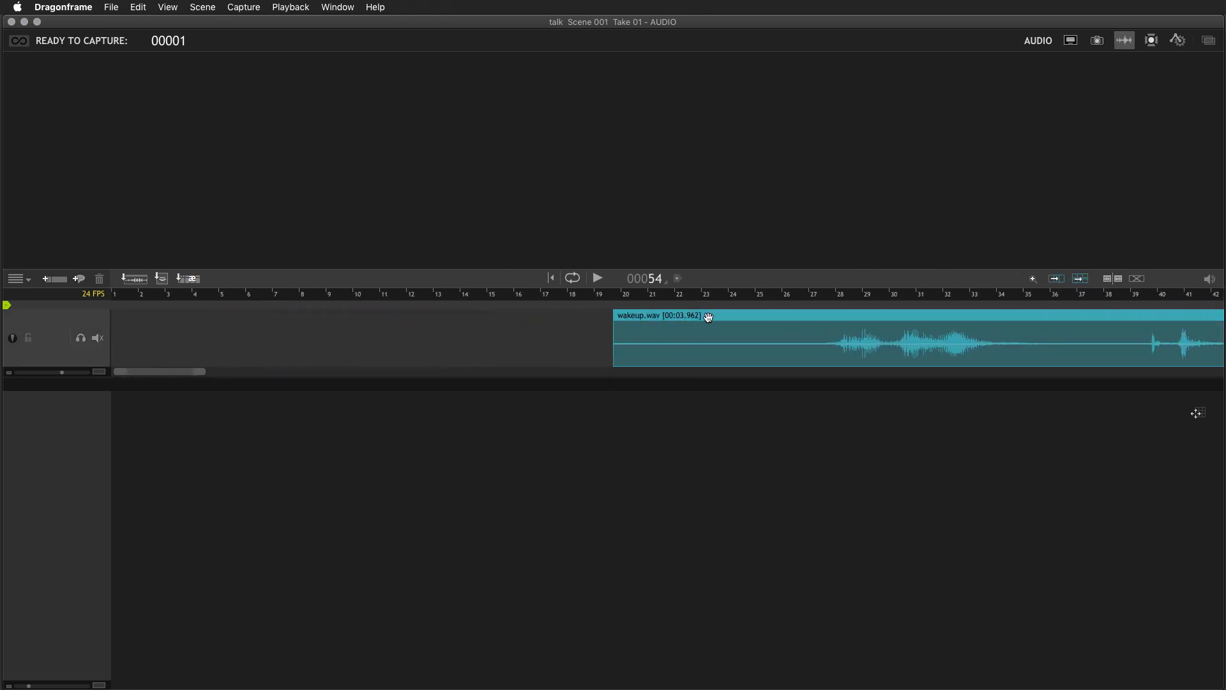
pyautogui.moveTo(709, 317); pyautogui.dragTo(195, 317)
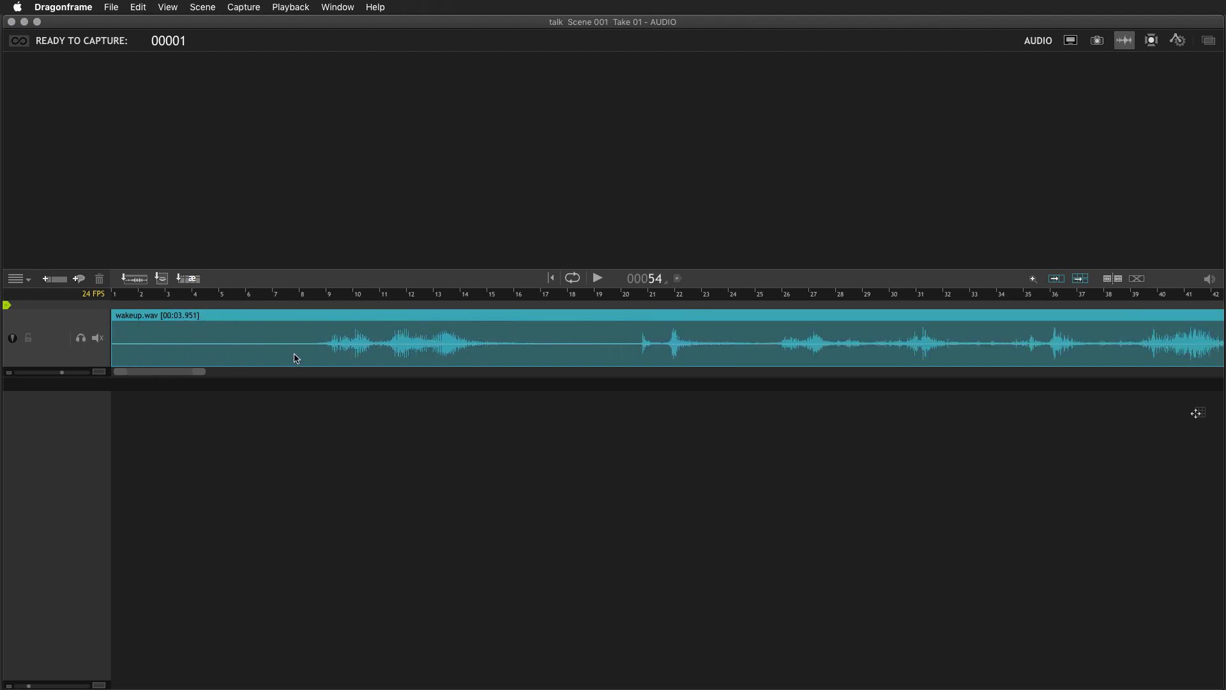
# Return the playhead to frame 1 and play the whole wakeup.wav clip.
pyautogui.moveTo(205, 371); pyautogui.dragTo(325, 383)
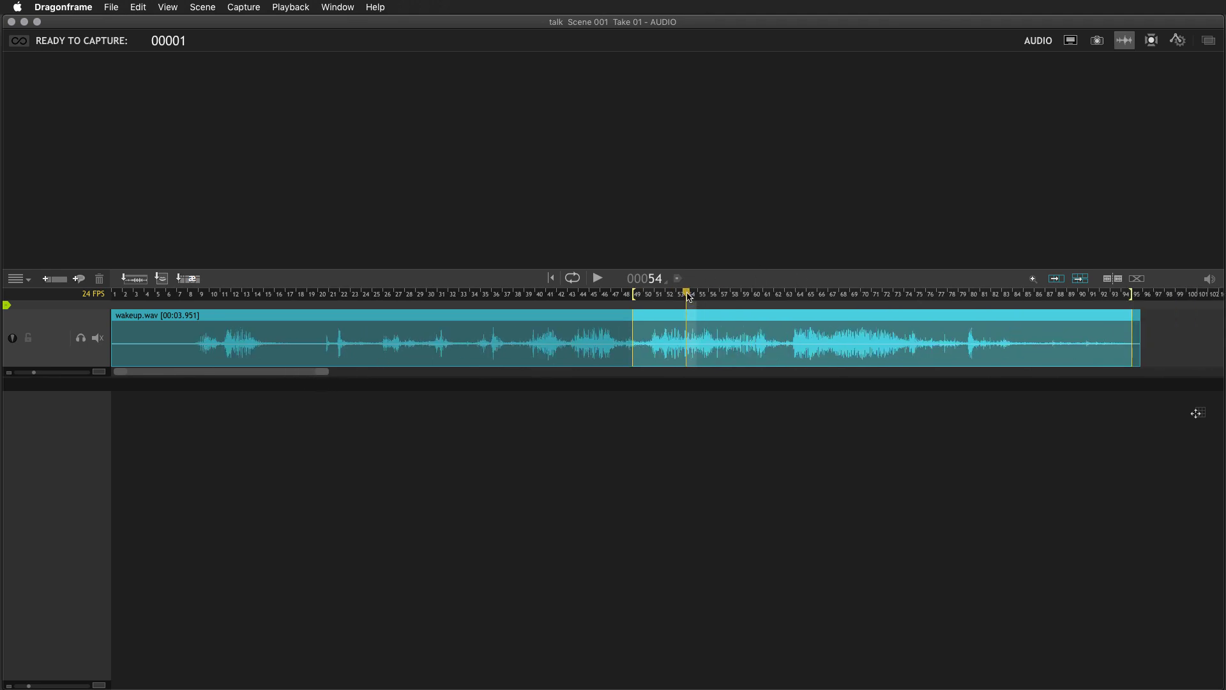
pyautogui.moveTo(685, 294); pyautogui.dragTo(24, 296)
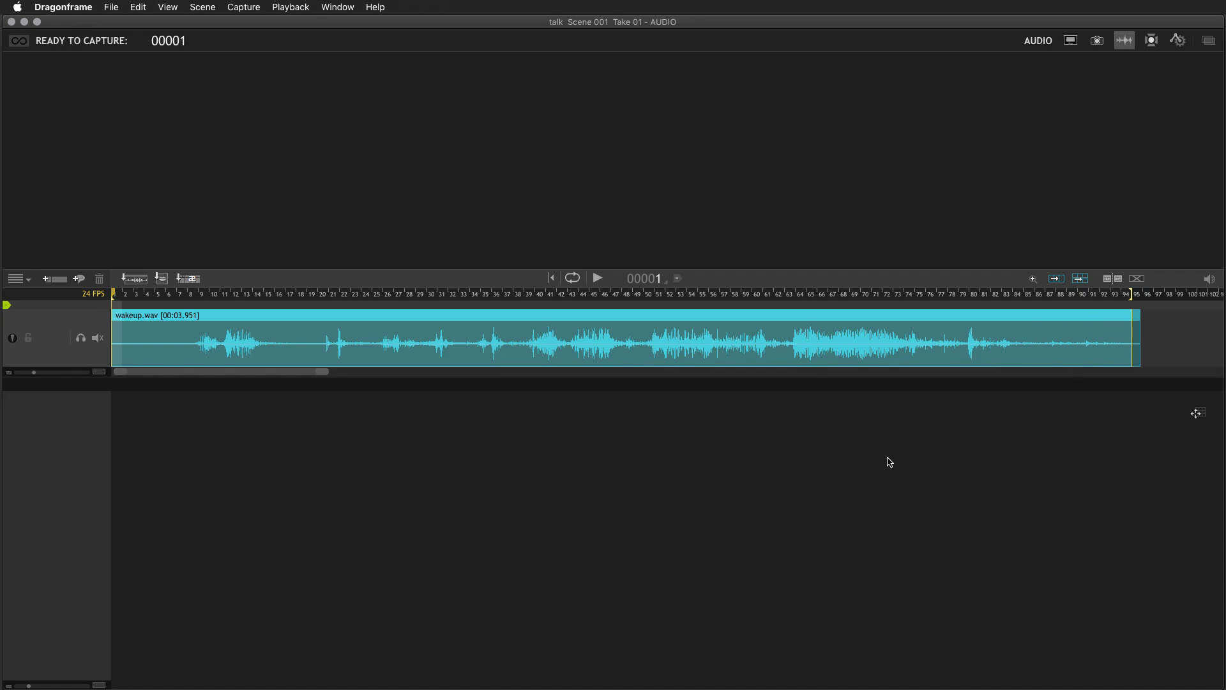
pyautogui.click(153, 294)
pyautogui.press('space')
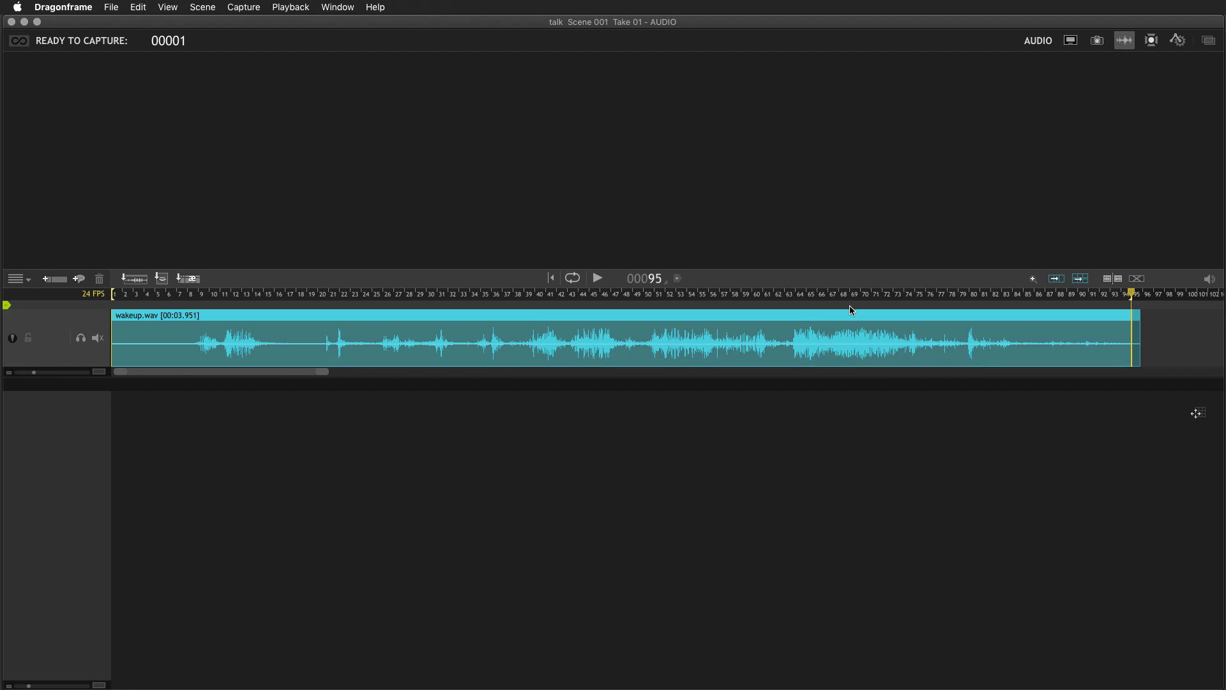
# Expand the audio waveform track in the Animation workspace's timeline.
pyautogui.click(1070, 40)
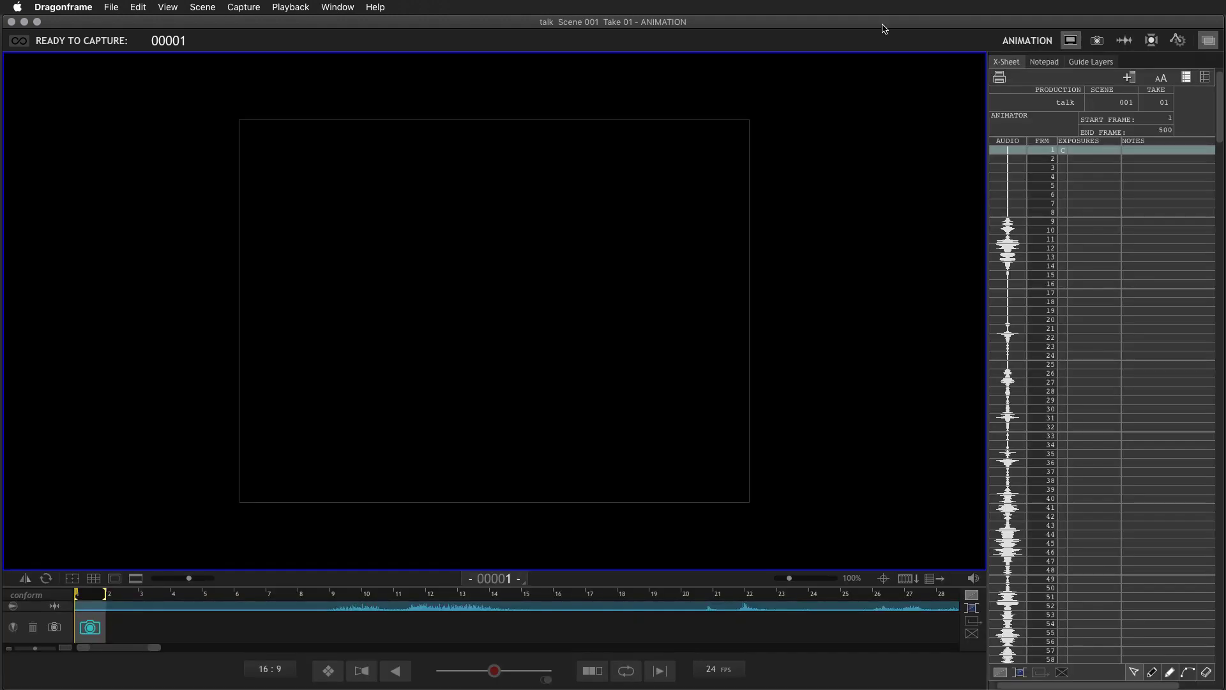
pyautogui.click(13, 605)
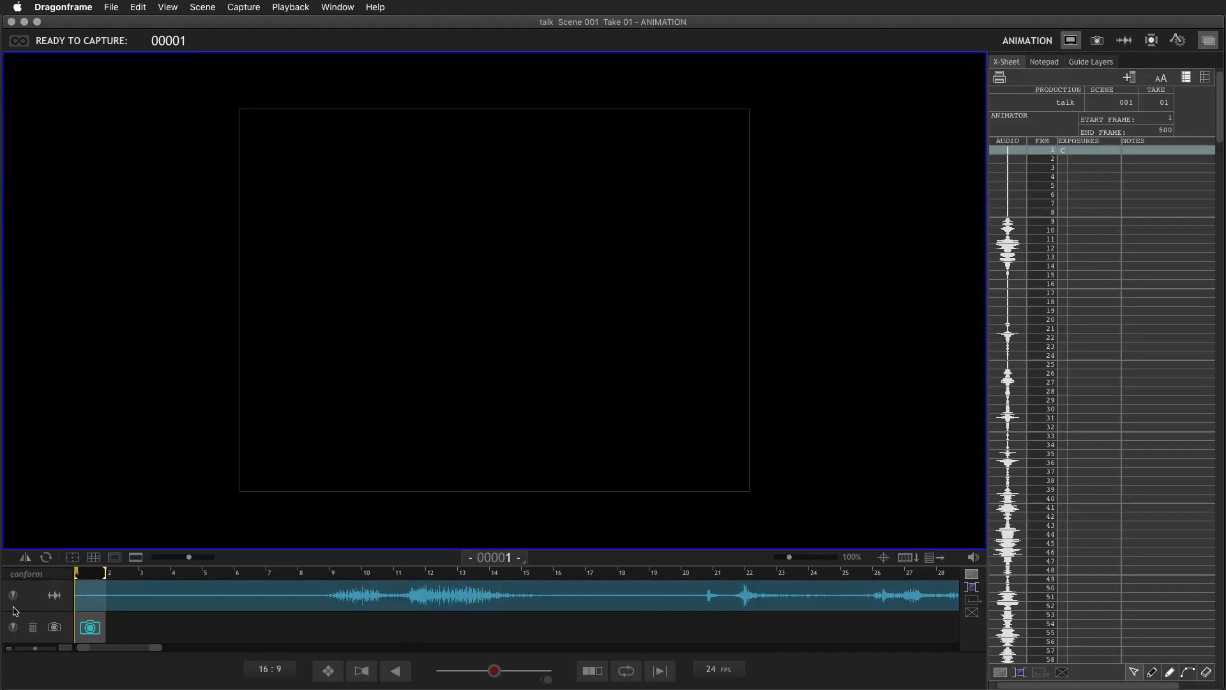
# Scrub frame by frame through the first spoken words, around frames 9 to 13, comparing the timeline and X-Sheet waveforms.
pyautogui.moveTo(147, 574); pyautogui.dragTo(361, 579)
pyautogui.press('Right')
pyautogui.press('Right')
pyautogui.press('Right')
pyautogui.press('Right')
pyautogui.press('Left')
pyautogui.press('Left')
pyautogui.press('Left')
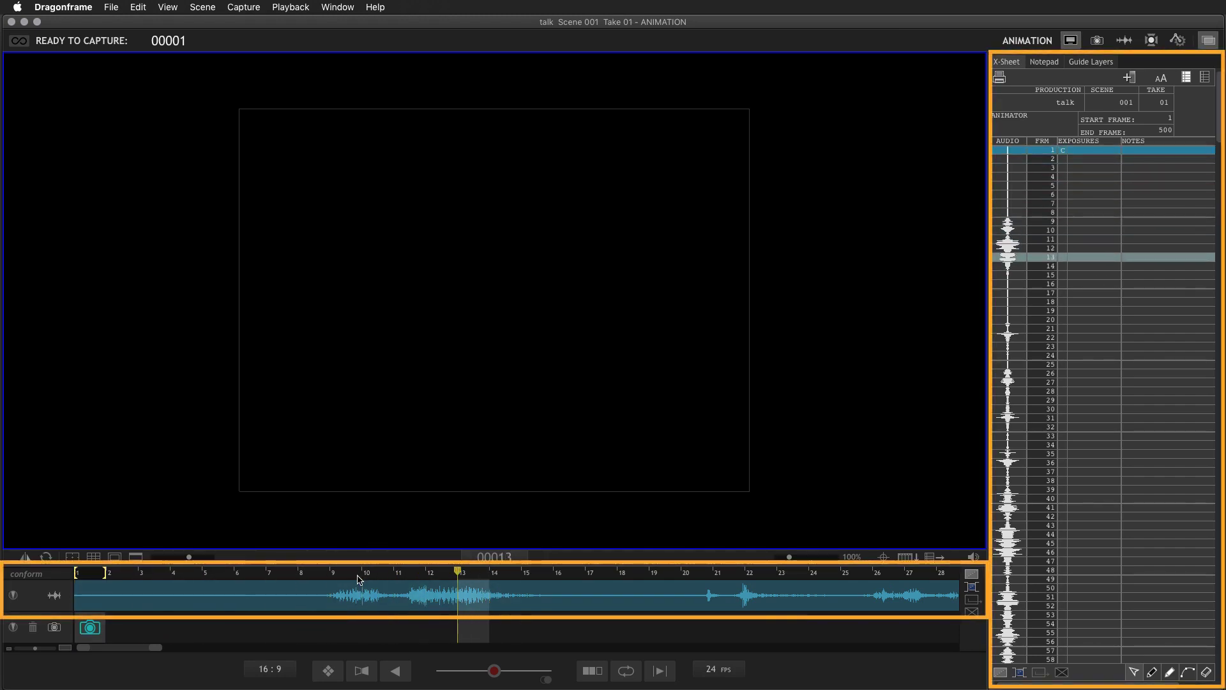
pyautogui.press('Right')
pyautogui.press('Right')
pyautogui.press('Right')
pyautogui.press('Left')
pyautogui.press('Left')
pyautogui.press('Left')
pyautogui.press('Left')
pyautogui.press('Left')
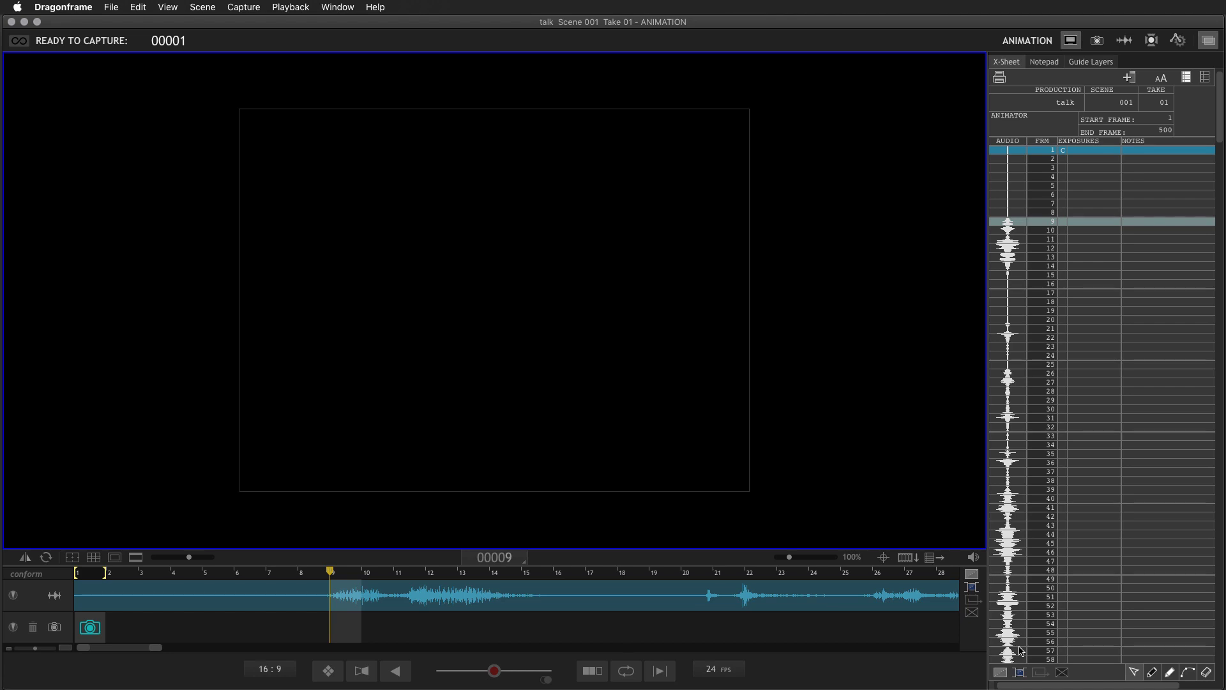
# Return to the Audio workspace and add a character face track beneath the wakeup.wav track.
pyautogui.click(1126, 42)
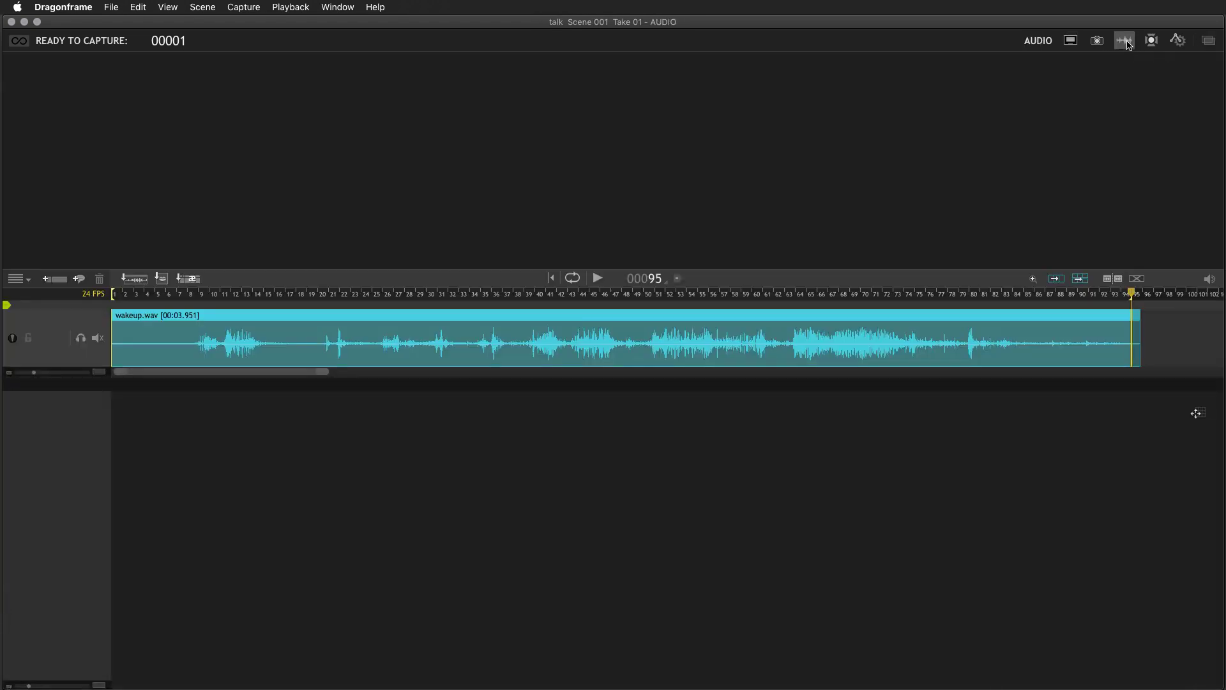
pyautogui.click(79, 279)
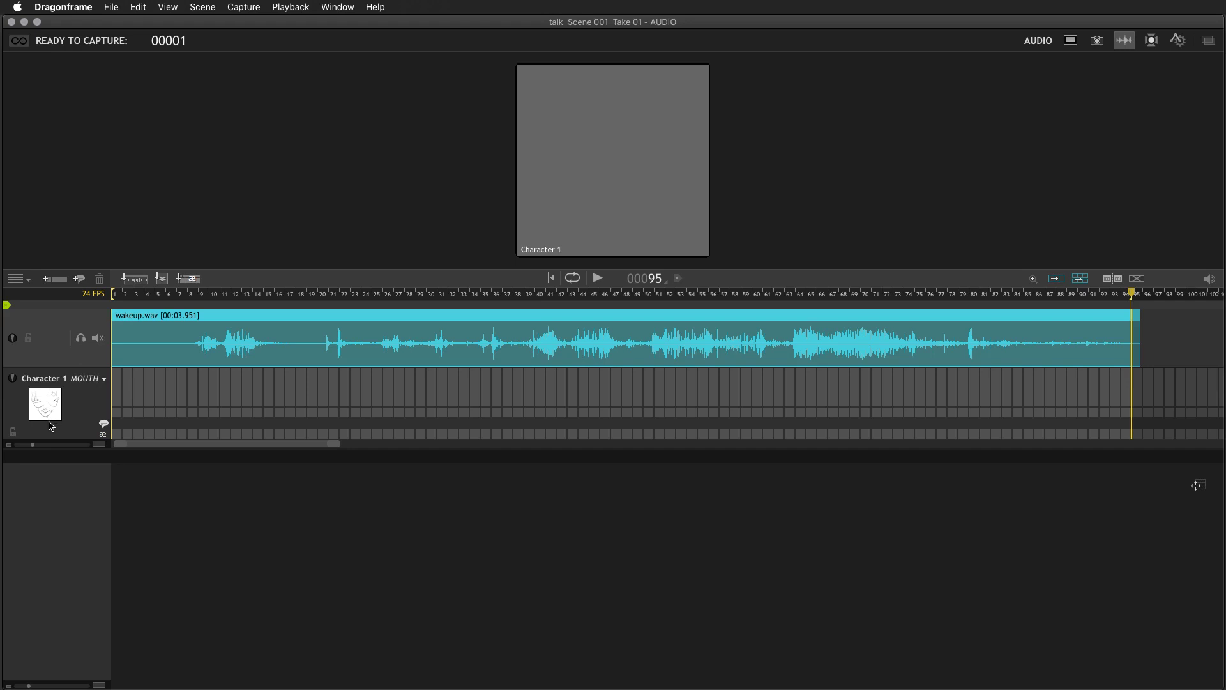
pyautogui.moveTo(49, 428); pyautogui.dragTo(102, 426)
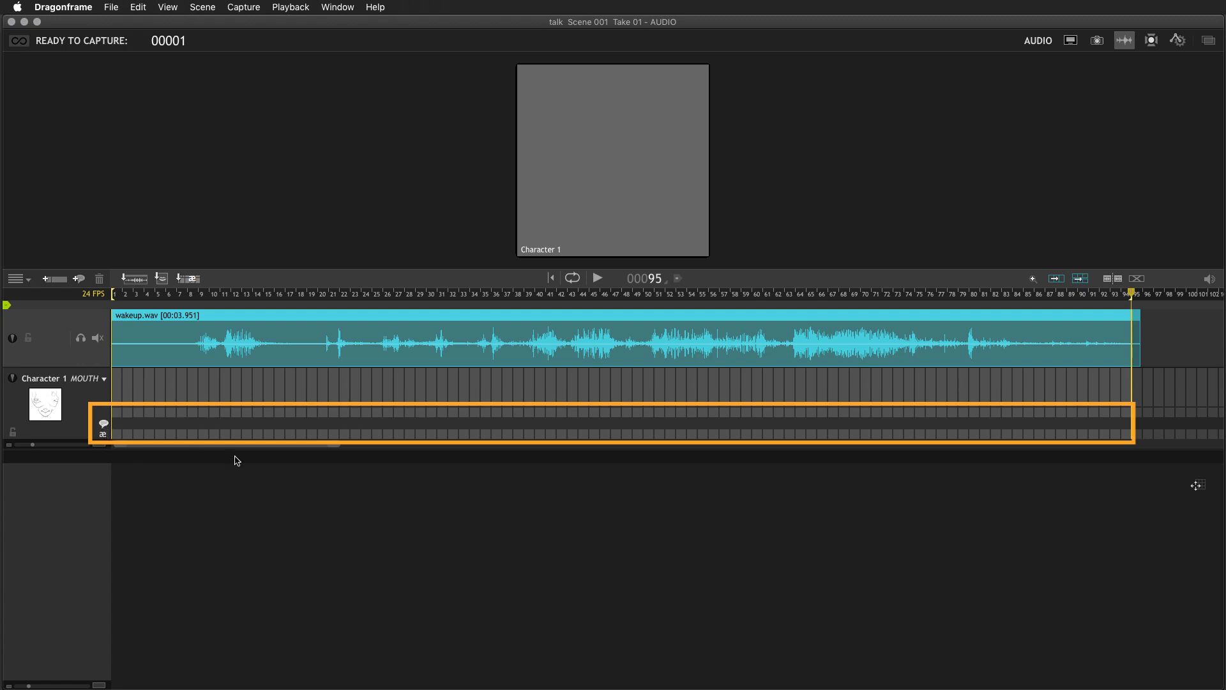
# Enter the dialogue "wake up wake up limey fish" in the character's dialogue row, starting at frame 8.
pyautogui.moveTo(334, 443); pyautogui.dragTo(183, 445)
pyautogui.click(127, 421)
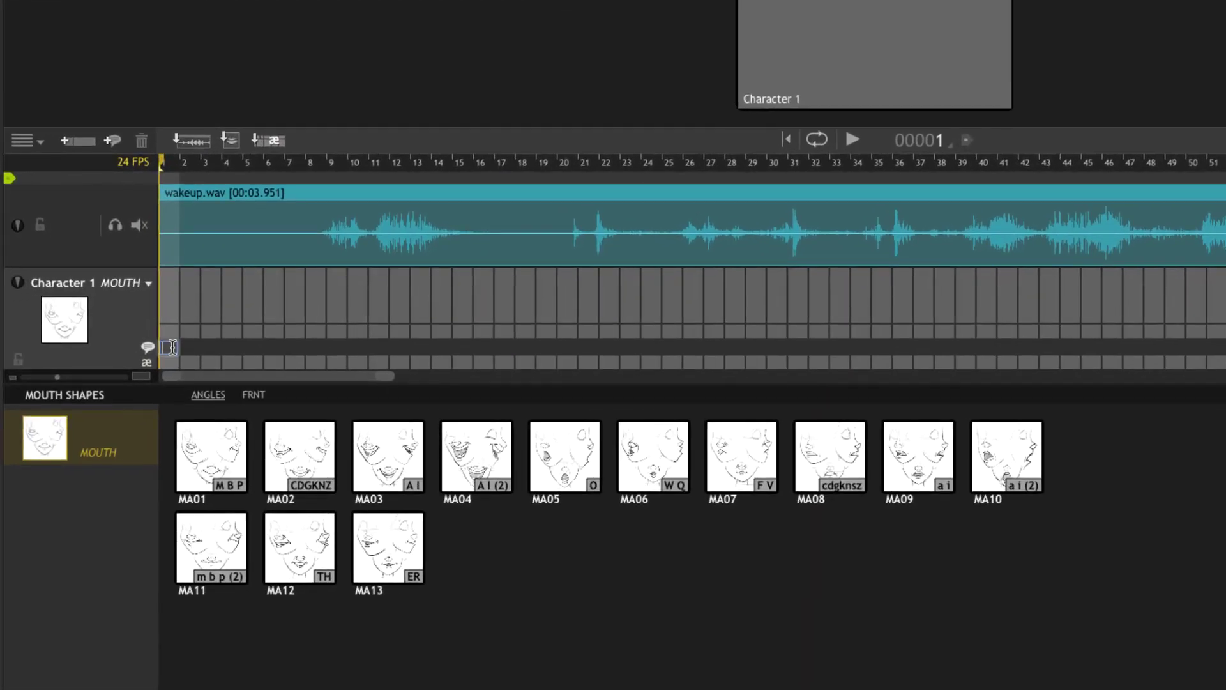
pyautogui.click(314, 348)
pyautogui.write('k')
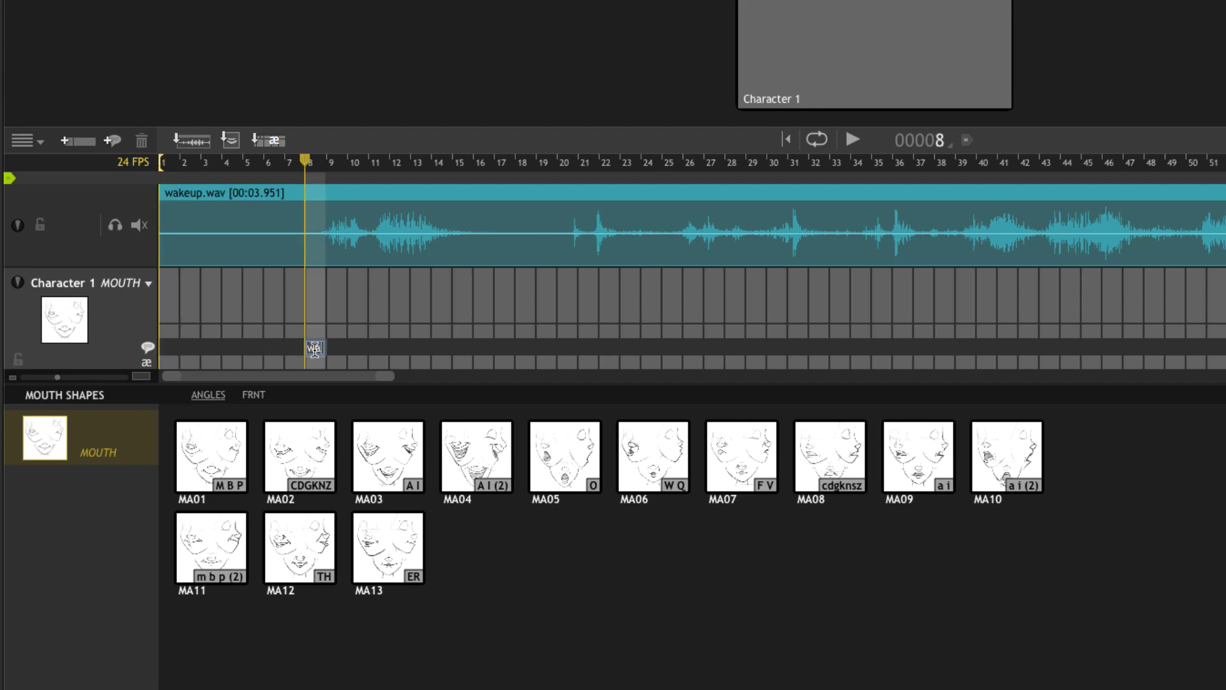
pyautogui.write("up wa up it's time to")
pyautogui.press('Return')
# Move the second "wake up" and "limey fish" to the later speech, placing the second "wake" at frame 39.
pyautogui.moveTo(383, 375); pyautogui.dragTo(344, 376)
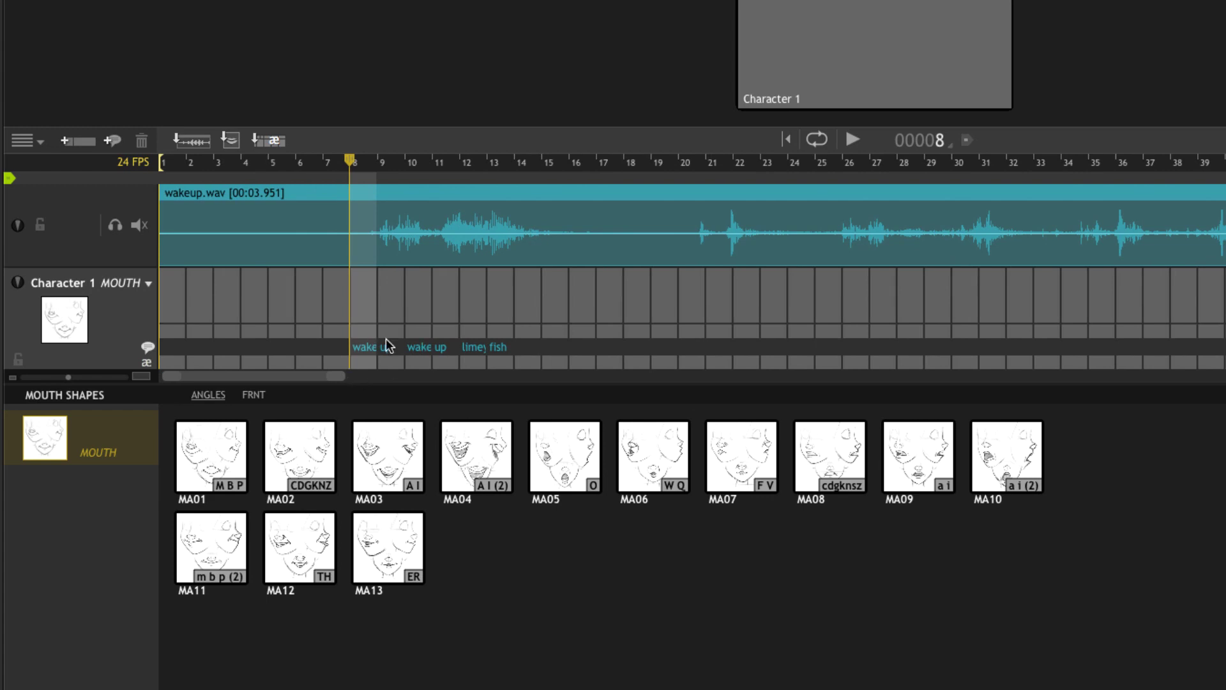
pyautogui.moveTo(503, 355); pyautogui.dragTo(1075, 343)
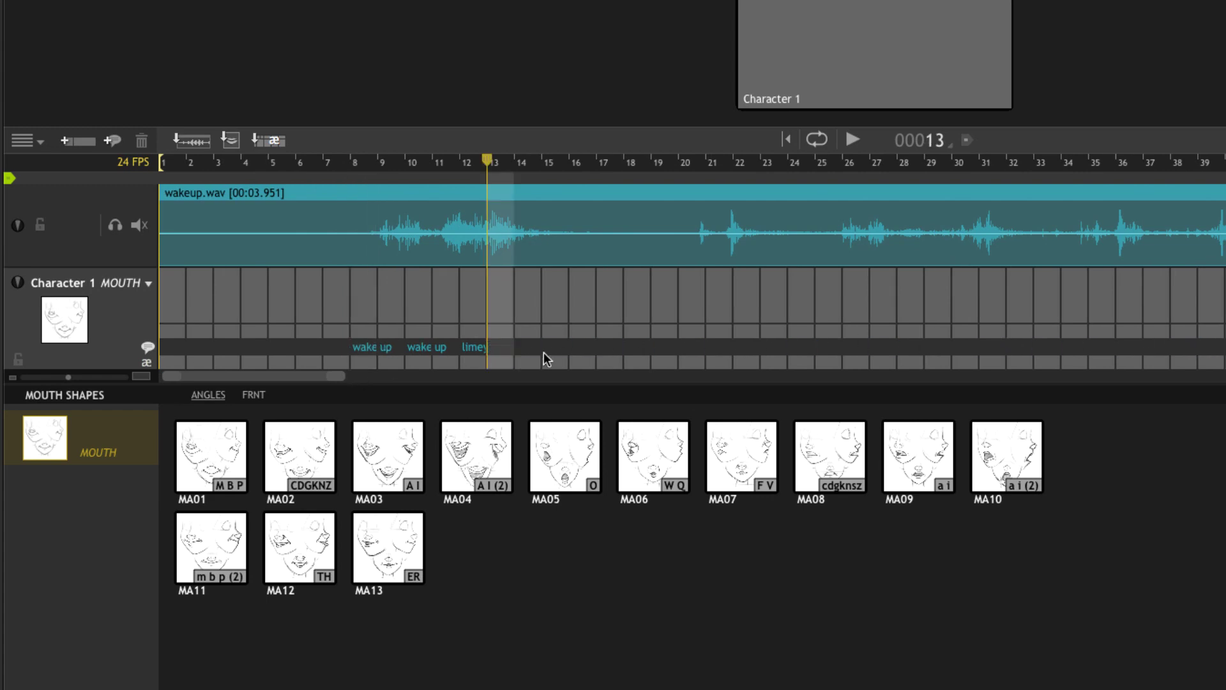
pyautogui.moveTo(471, 355); pyautogui.dragTo(1186, 339)
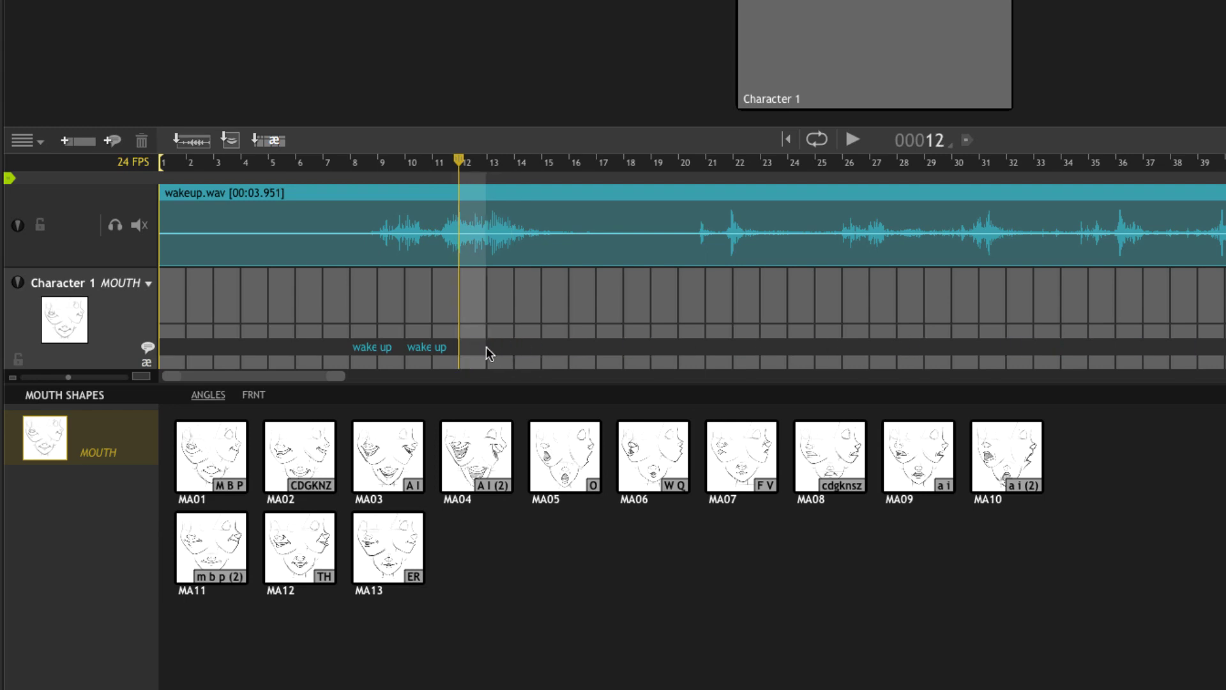
pyautogui.moveTo(440, 355); pyautogui.dragTo(1208, 364)
# Place the first "wake" at frame 9 and its "up" at frame 11, and play from frame 8 to check the timing.
pyautogui.moveTo(404, 162); pyautogui.dragTo(384, 166)
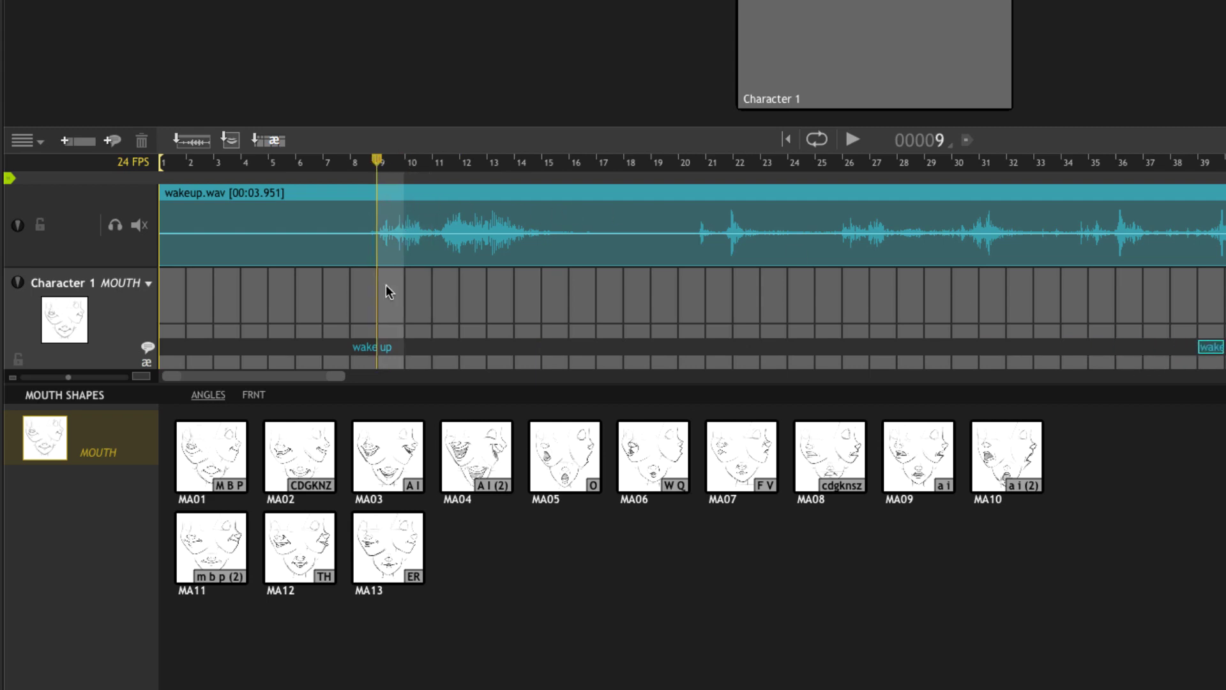
pyautogui.moveTo(384, 355)
pyautogui.mouseDown()
pyautogui.moveTo(476, 349)
pyautogui.moveTo(385, 347)
pyautogui.mouseUp()
pyautogui.moveTo(376, 164); pyautogui.dragTo(347, 164)
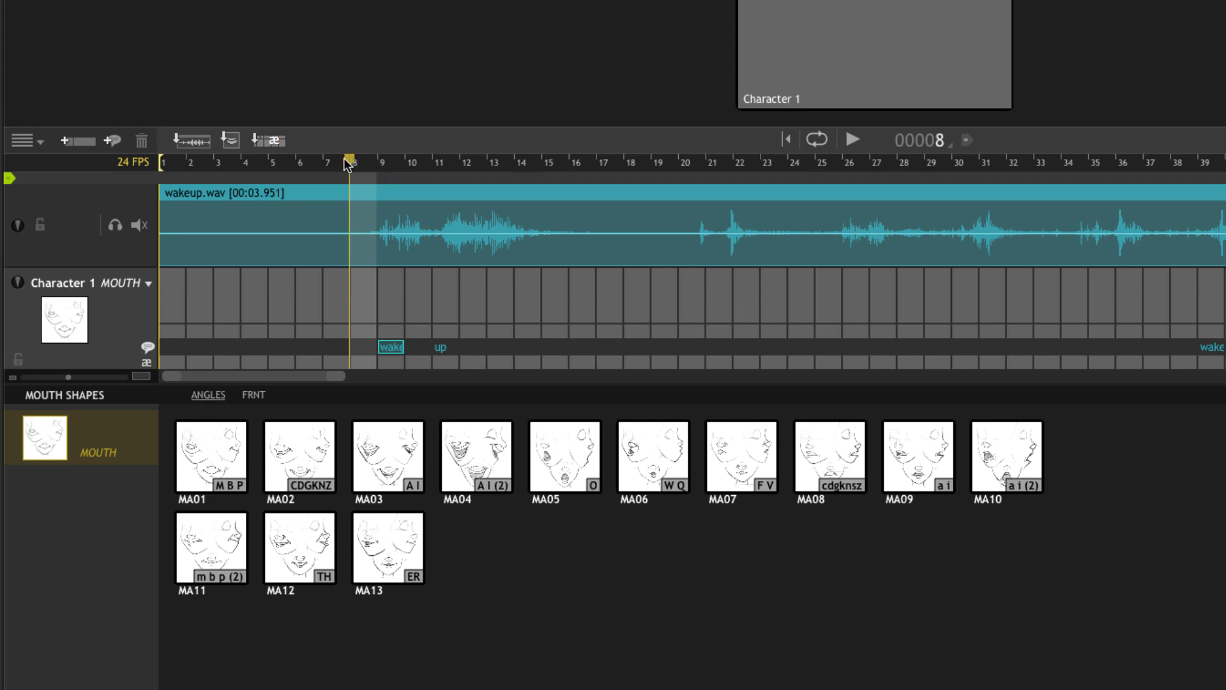
pyautogui.press('space')
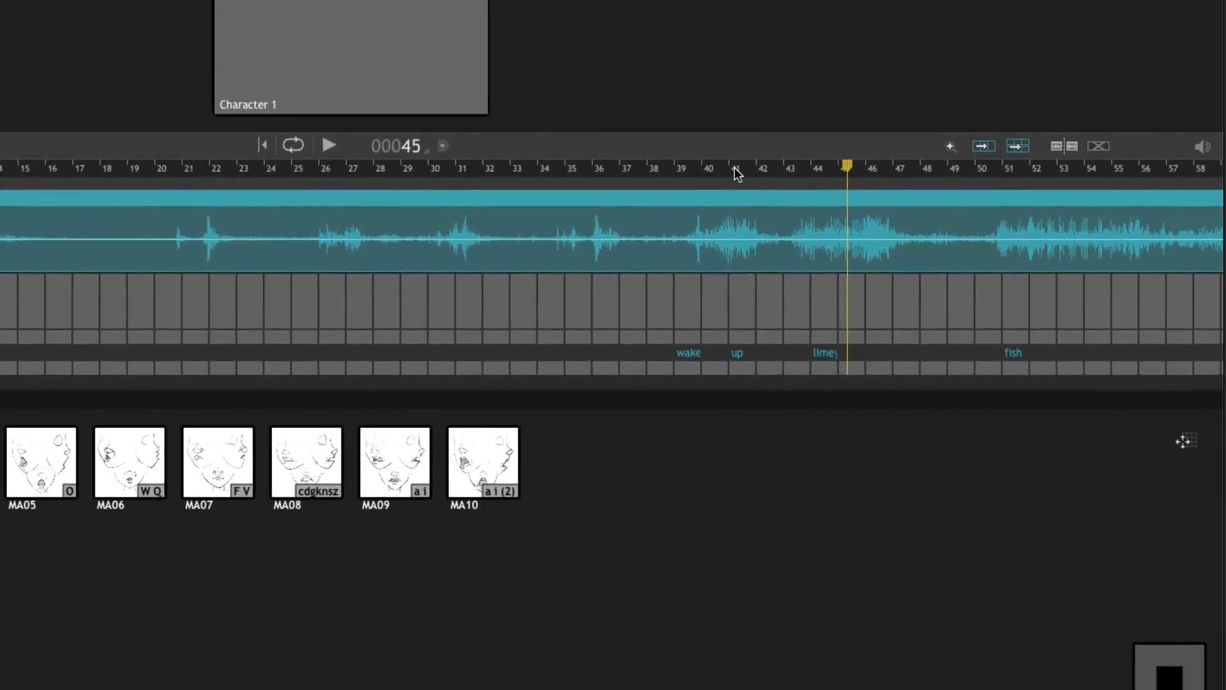
# Align the second "wake" to frame 40 and the second "up" to frame 44, checking against playback.
pyautogui.click(1211, 168)
pyautogui.click(686, 173)
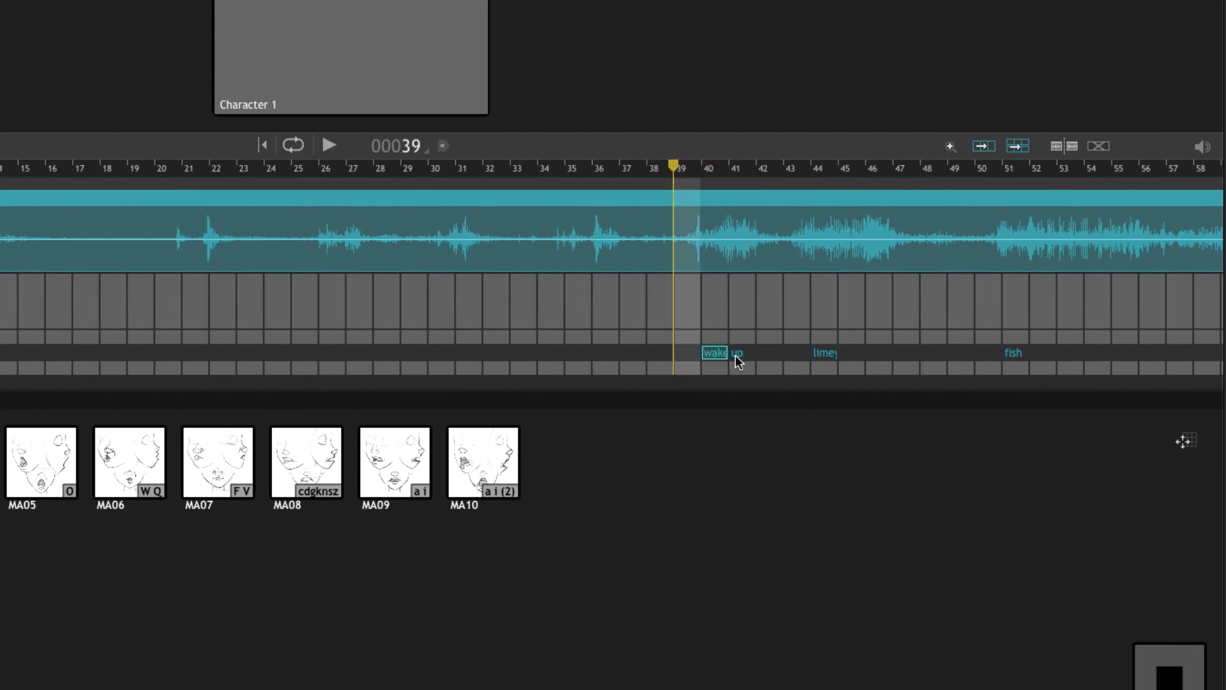
pyautogui.moveTo(736, 357); pyautogui.dragTo(964, 354)
pyautogui.click(721, 171)
pyautogui.click(653, 164)
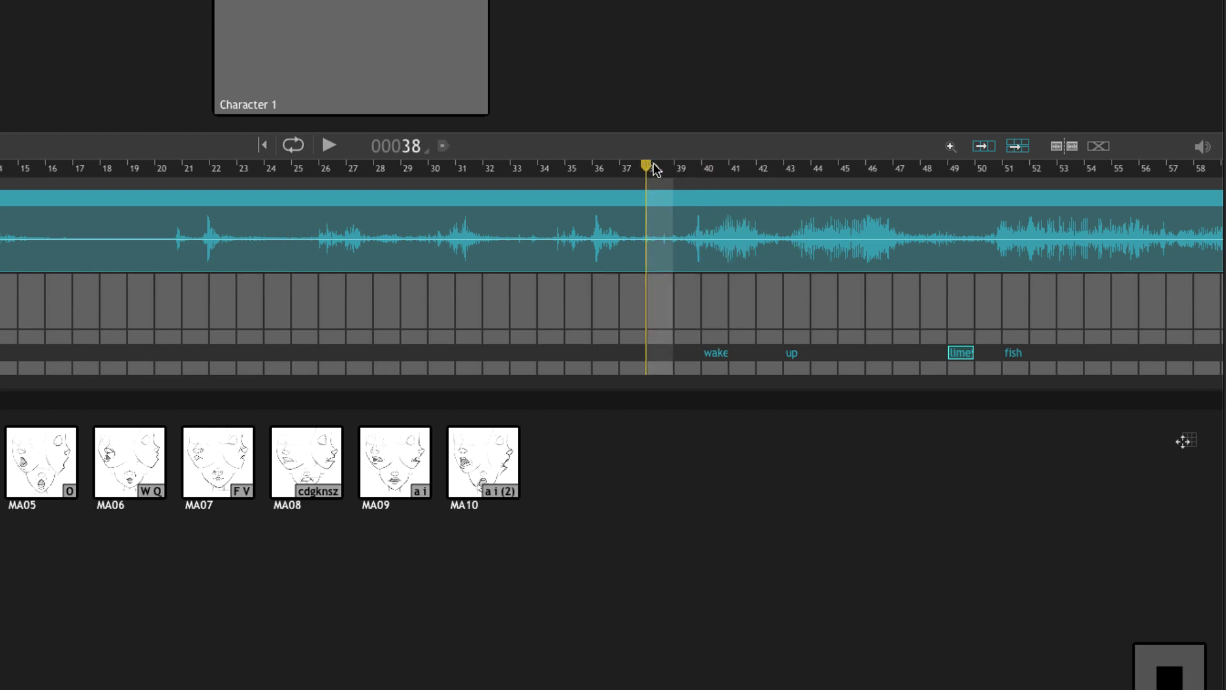
pyautogui.press('space')
pyautogui.moveTo(793, 355); pyautogui.dragTo(820, 355)
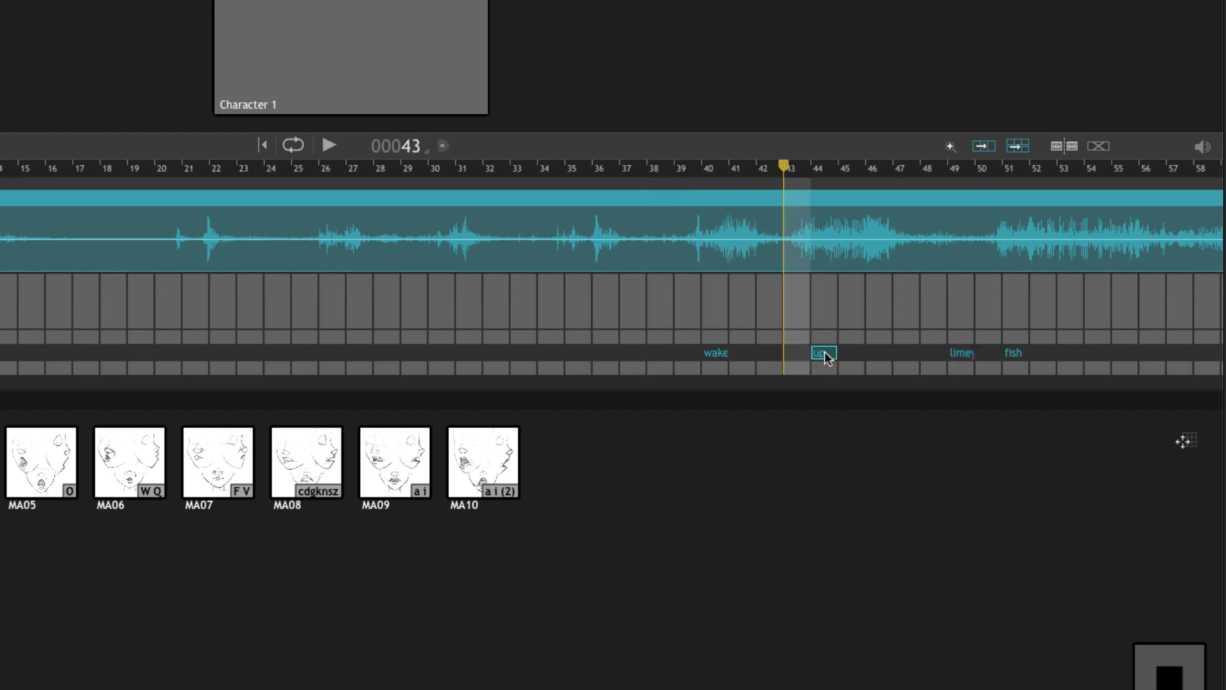
# Listen from frame 51 and align "limey" to frame 51 and "fish" to frame 64.
pyautogui.click(1000, 170)
pyautogui.press('space')
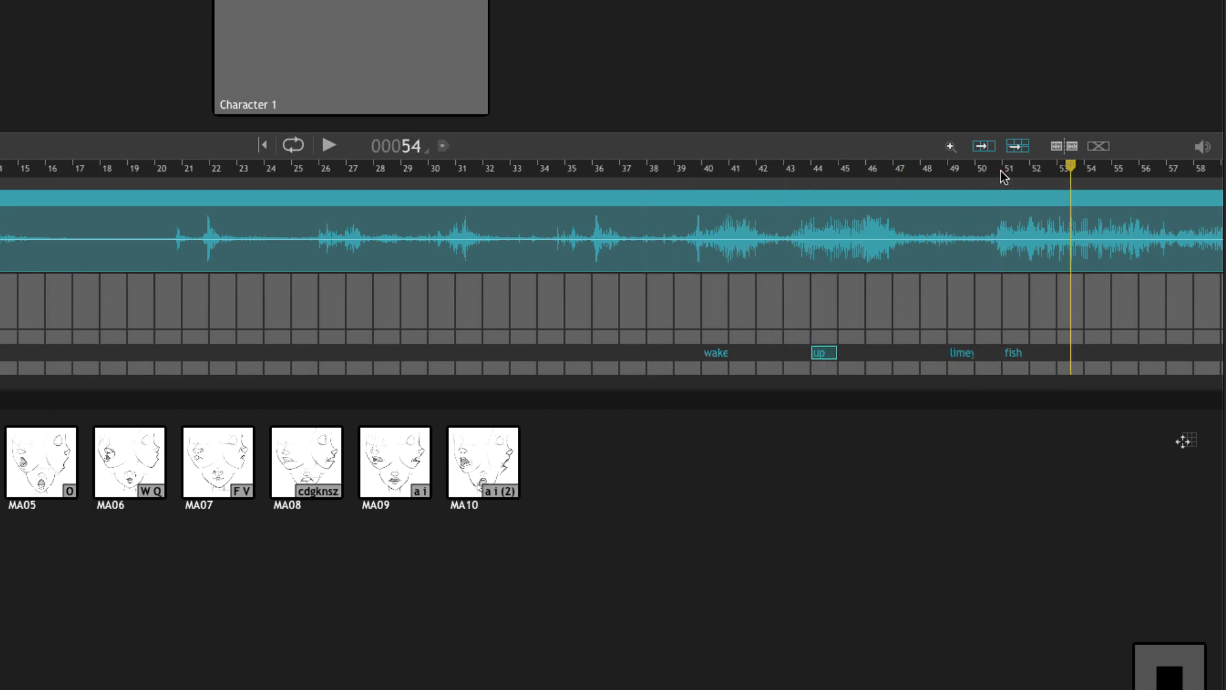
pyautogui.moveTo(680, 358); pyautogui.dragTo(1039, 356)
pyautogui.moveTo(632, 354); pyautogui.dragTo(684, 357)
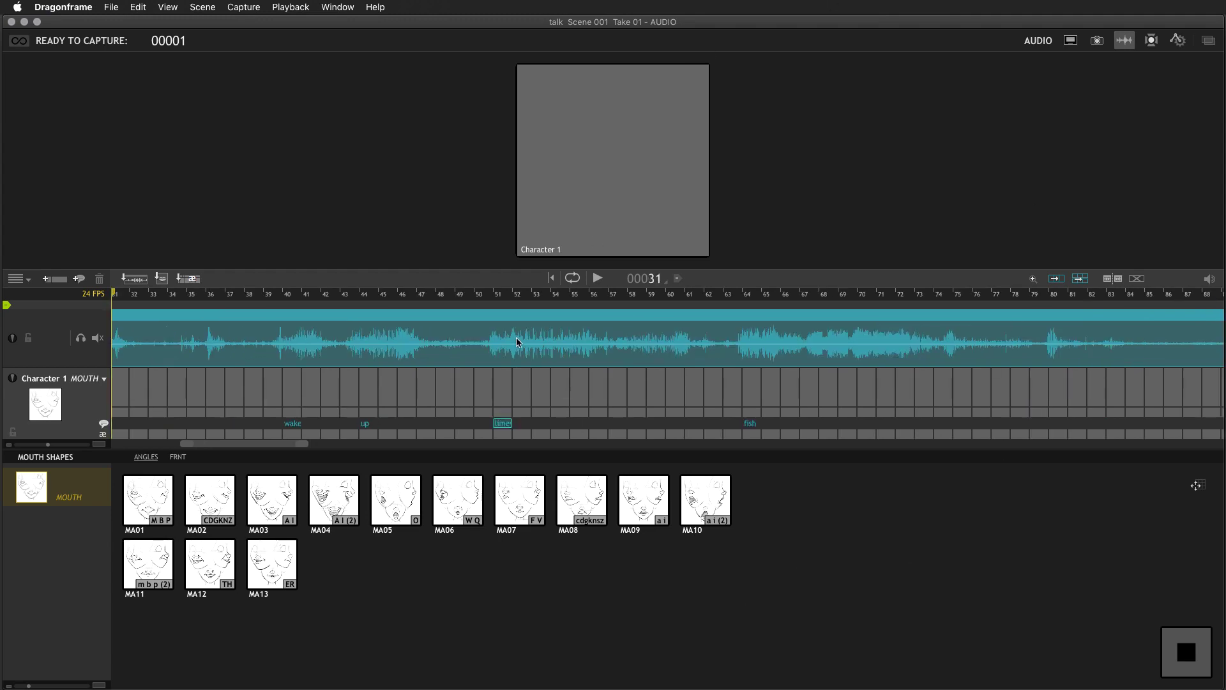
# Check how the words line up with the frames in the Animation workspace's X-Sheet, from "wake" through to "fish".
pyautogui.click(1070, 40)
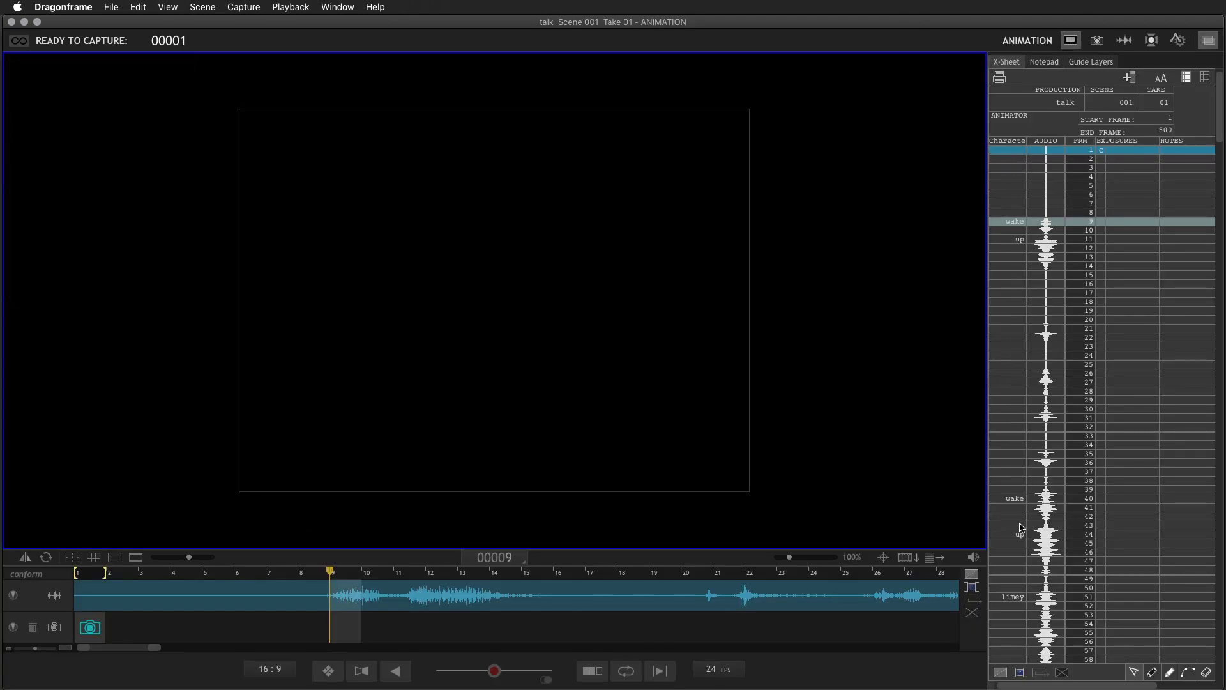
pyautogui.click(1130, 78)
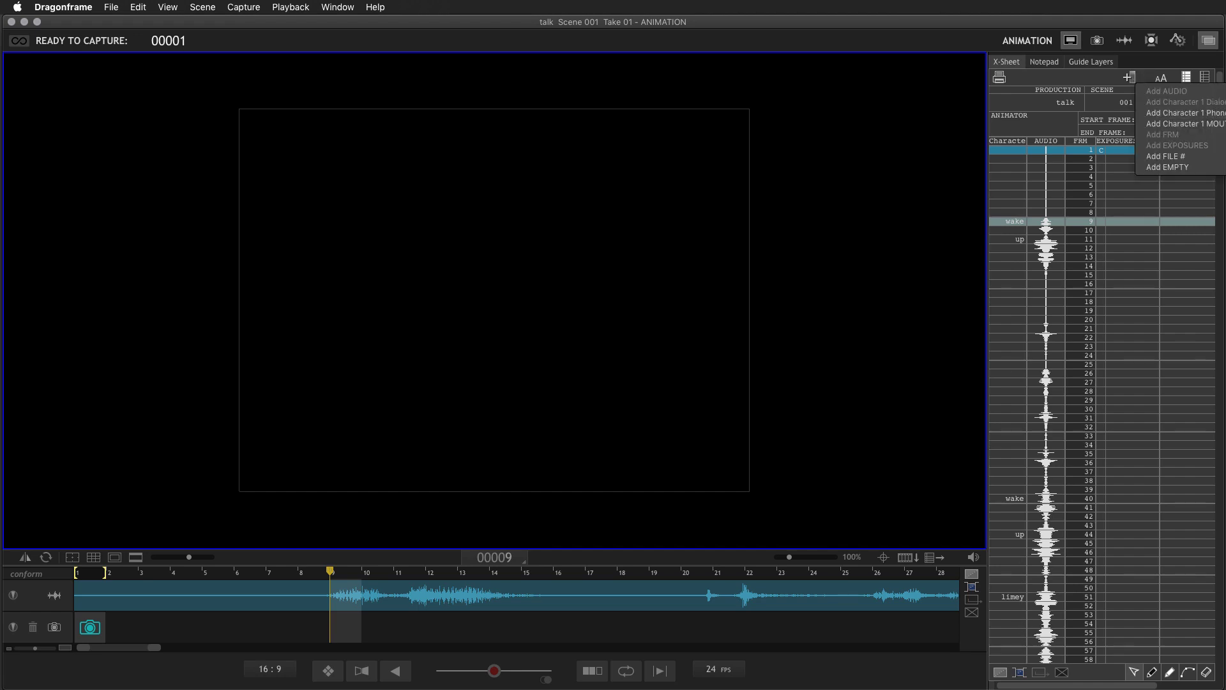
pyautogui.click(1200, 325)
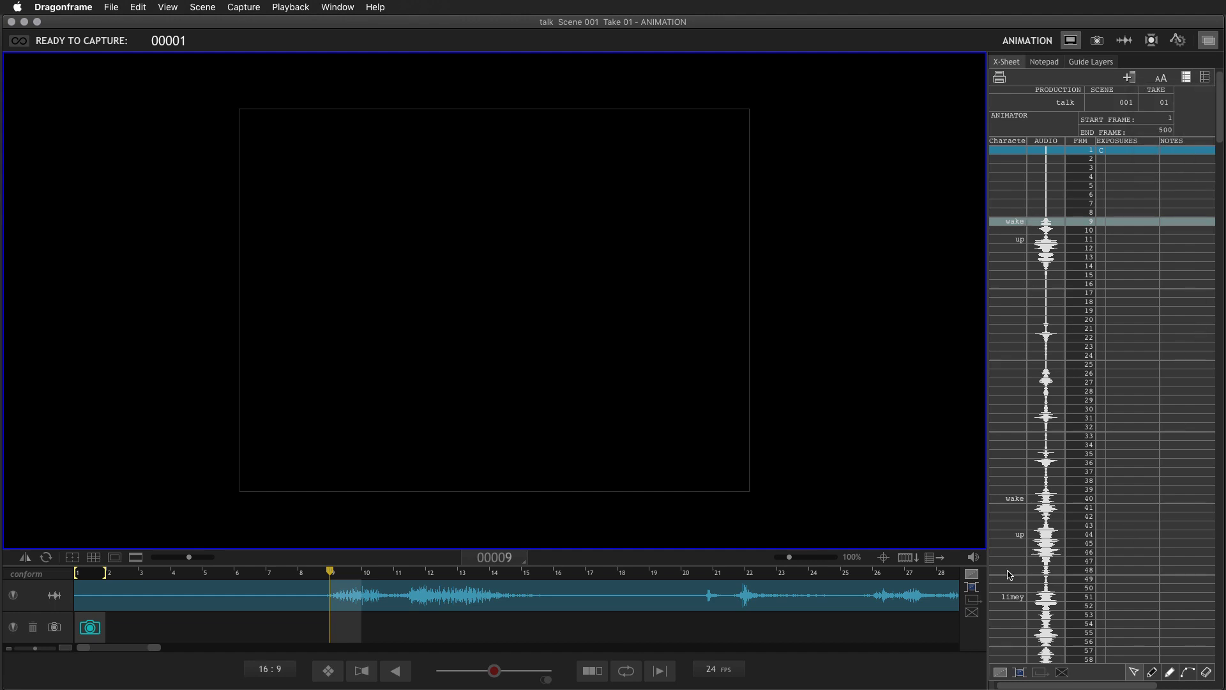
pyautogui.scroll(-4, 1009, 574)
pyautogui.scroll(-2, 1009, 574)
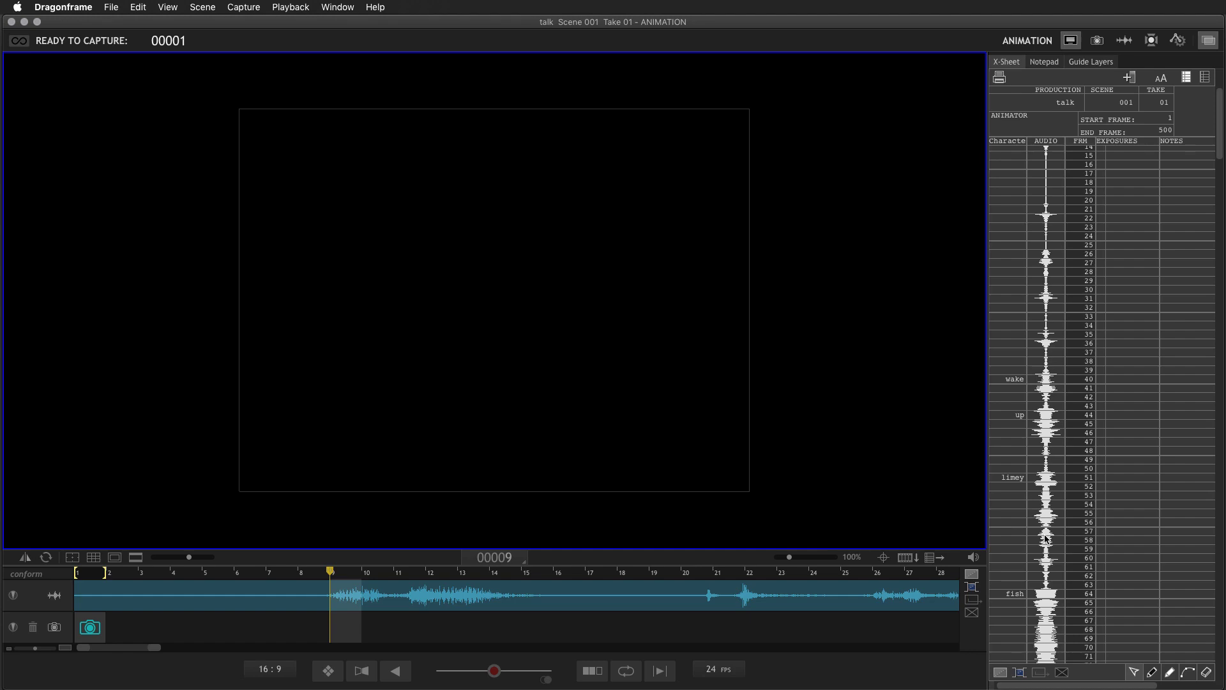
# Return to the Audio workspace, open frame 40 of Character 1's phoneme track for editing and scrub frames 40 to 43 to hear "wake".
pyautogui.click(1123, 40)
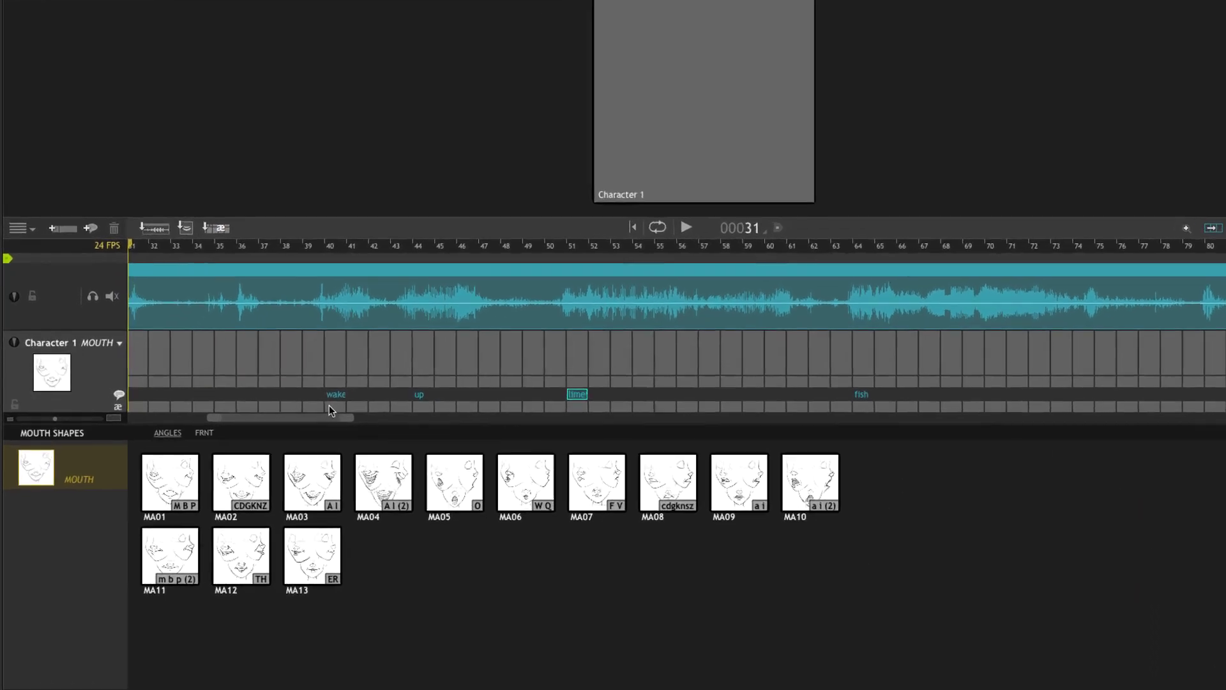
pyautogui.click(288, 435)
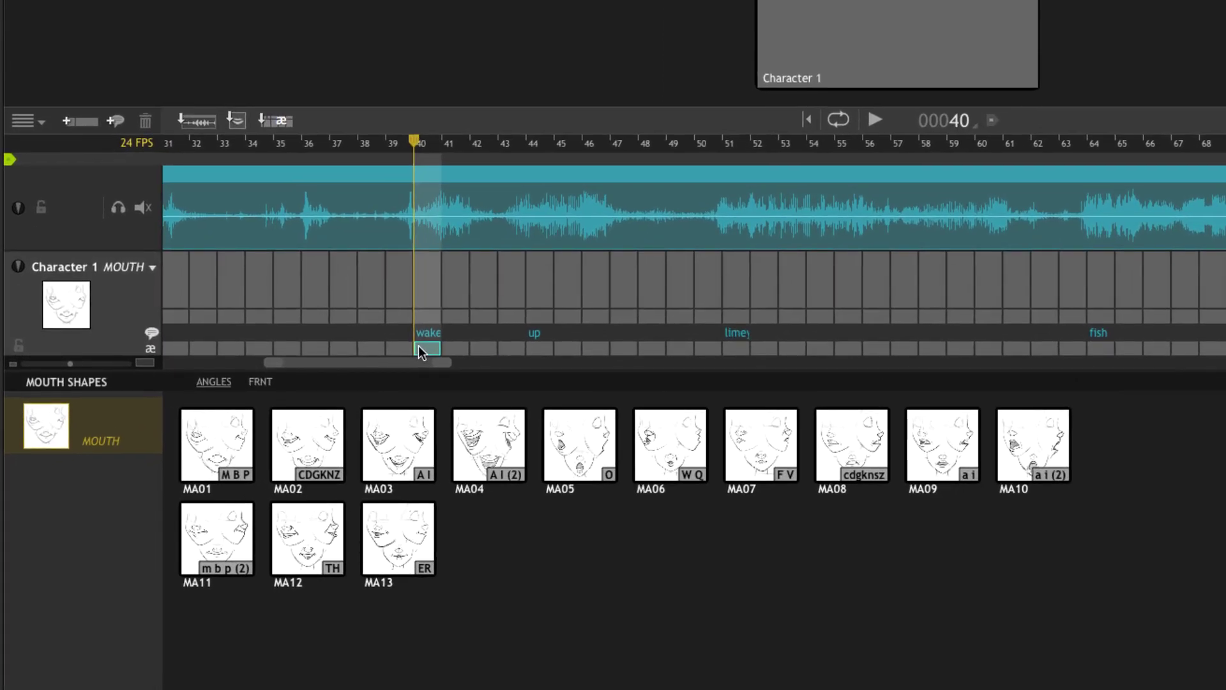
pyautogui.doubleClick(419, 351)
pyautogui.press('Tab')
pyautogui.press('Tab')
pyautogui.press('Tab')
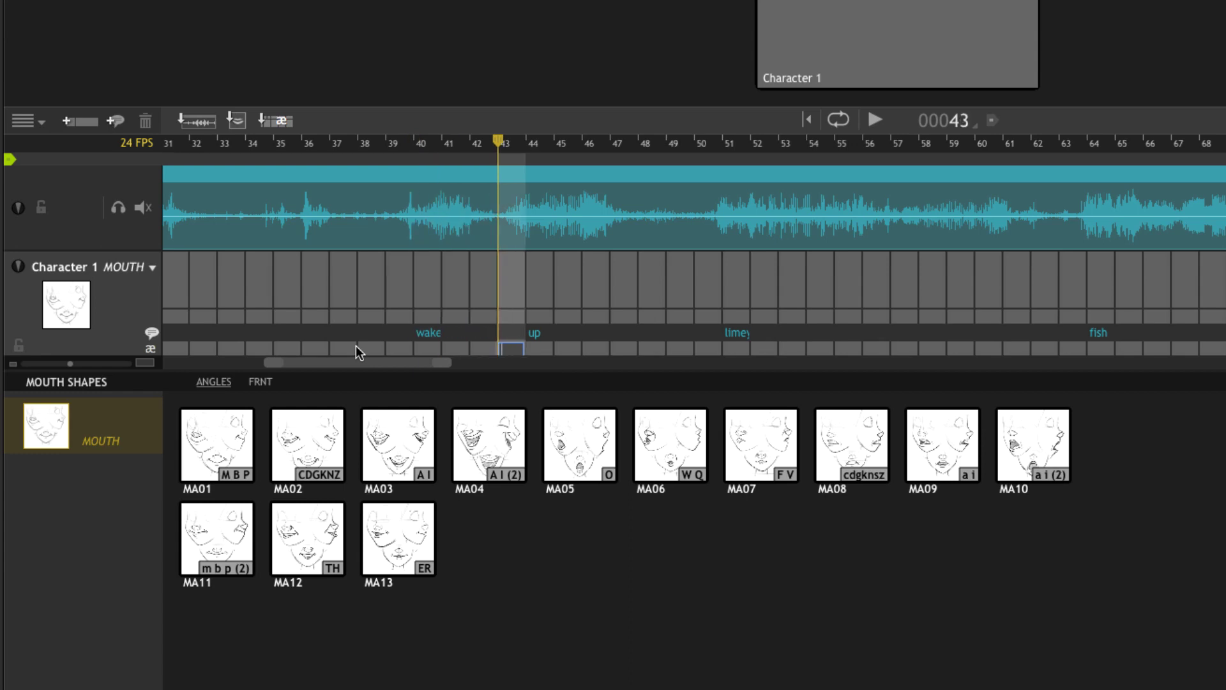
pyautogui.hotkey('shift', 'Tab')
pyautogui.hotkey('shift', 'Tab')
pyautogui.hotkey('shift', 'Tab')
pyautogui.press('Tab')
pyautogui.press('Tab')
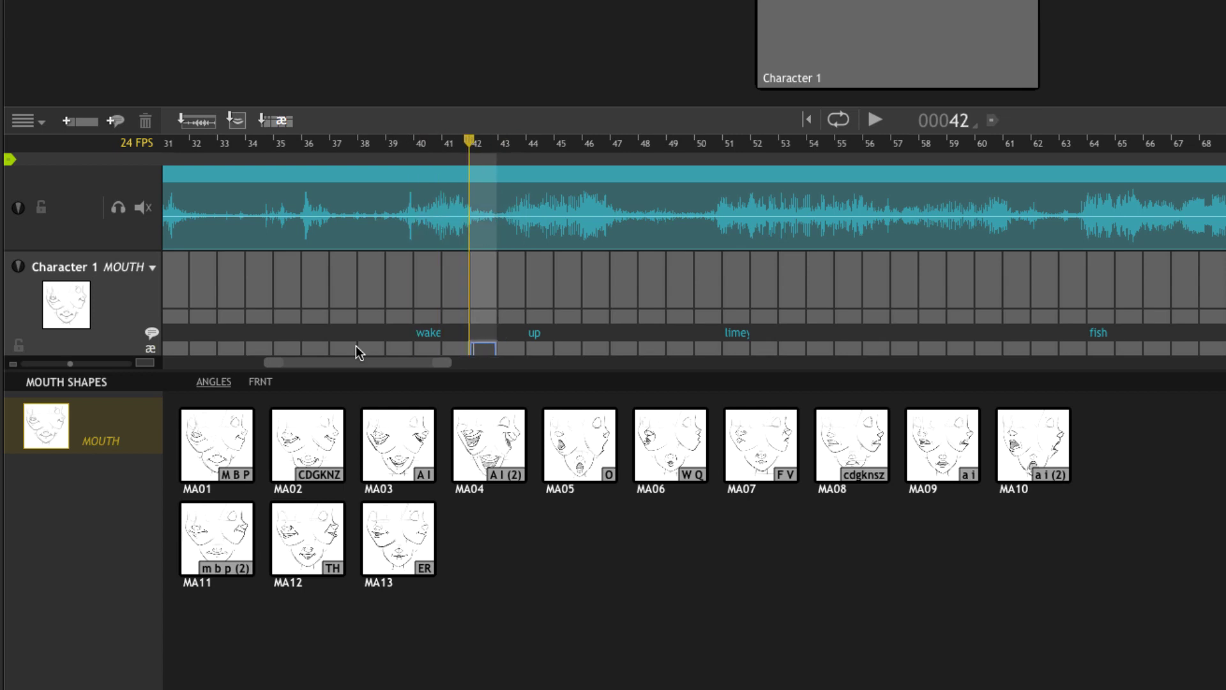
pyautogui.hotkey('shift', 'Tab')
pyautogui.hotkey('shift', 'Tab')
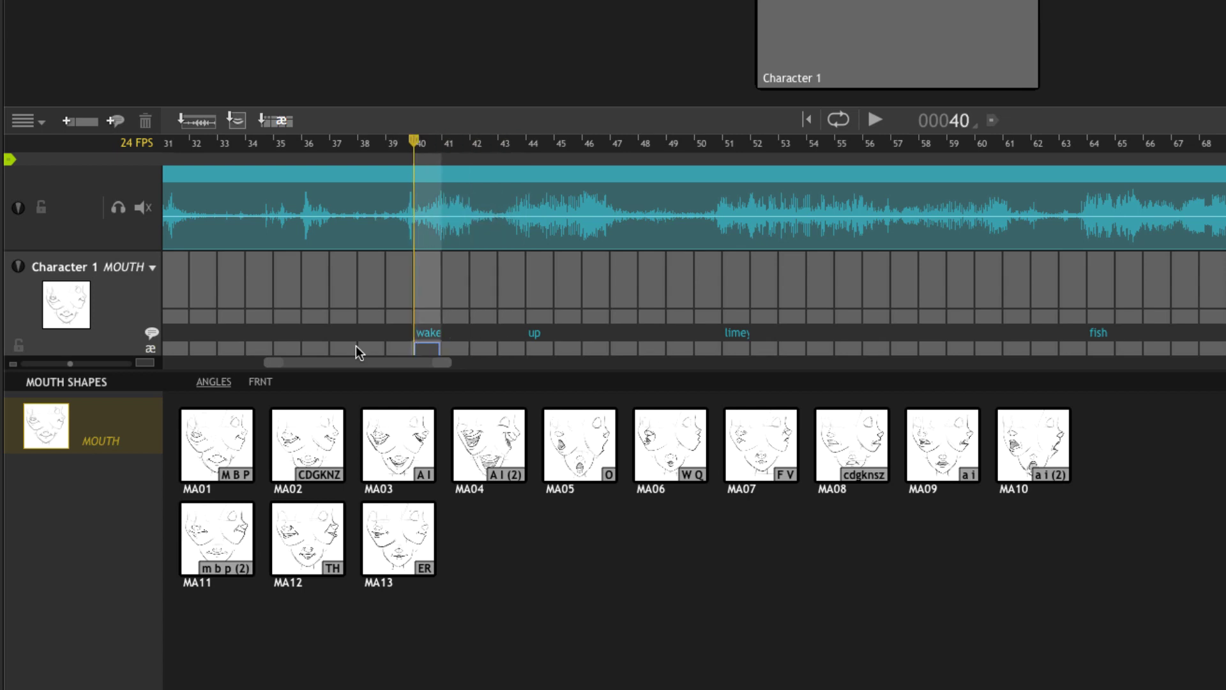
# Enter the phonemes for "wake": "way" at frame 40, "ay" at frame 41 and "k" at frame 42.
pyautogui.write('way')
pyautogui.press('Tab')
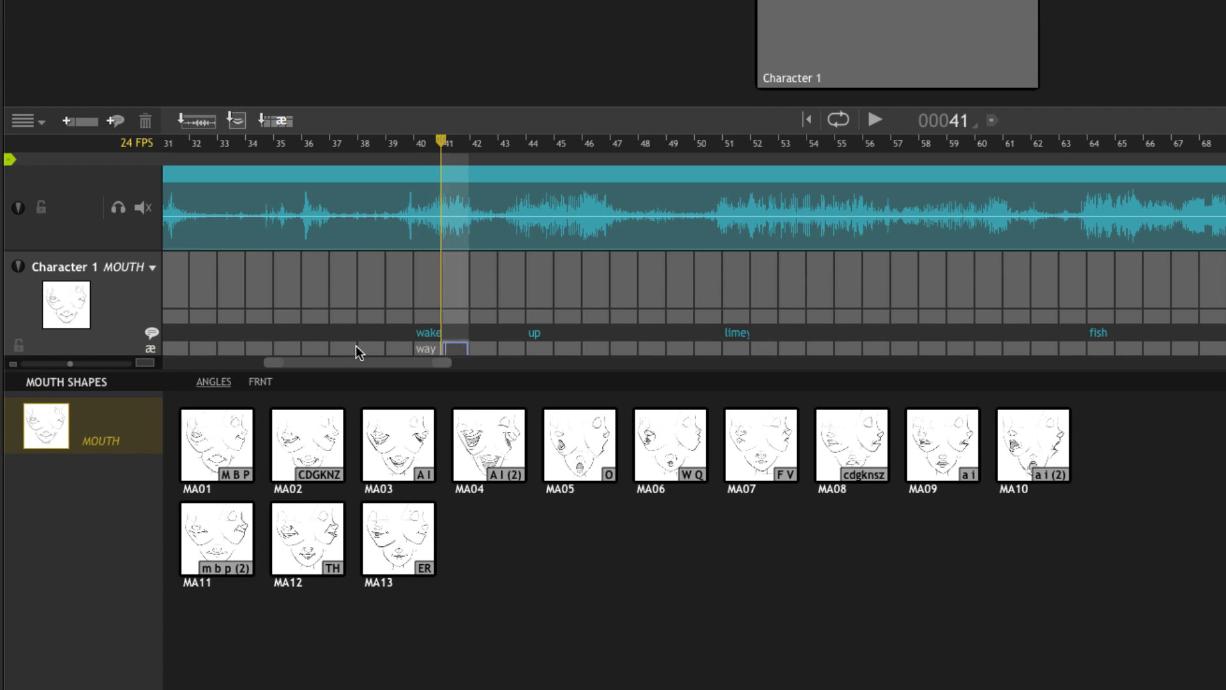
pyautogui.write('ay')
pyautogui.press('Tab')
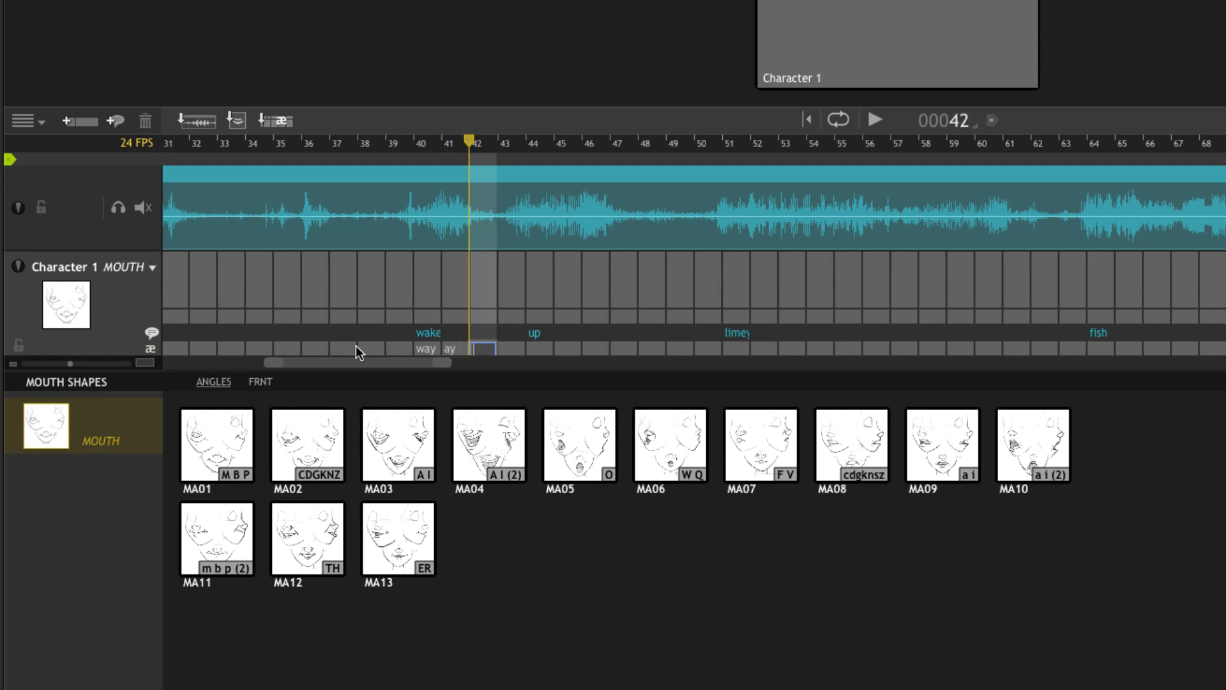
pyautogui.press('Tab')
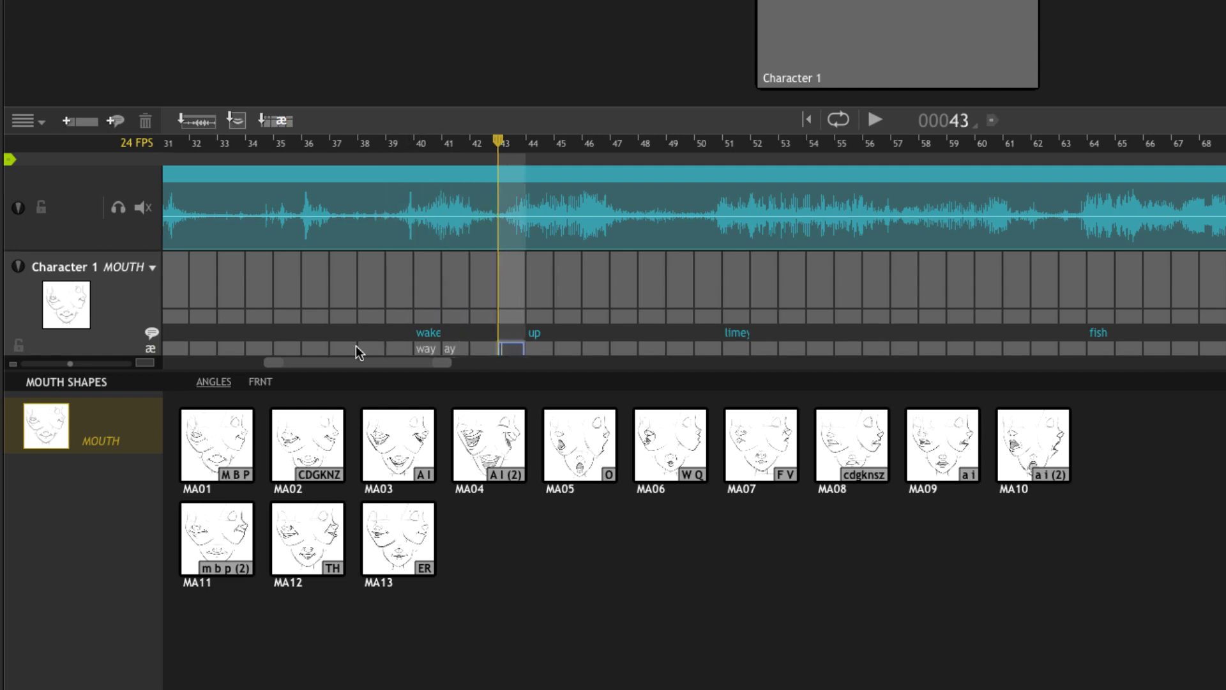
pyautogui.hotkey('shift', 'Tab')
pyautogui.write('k')
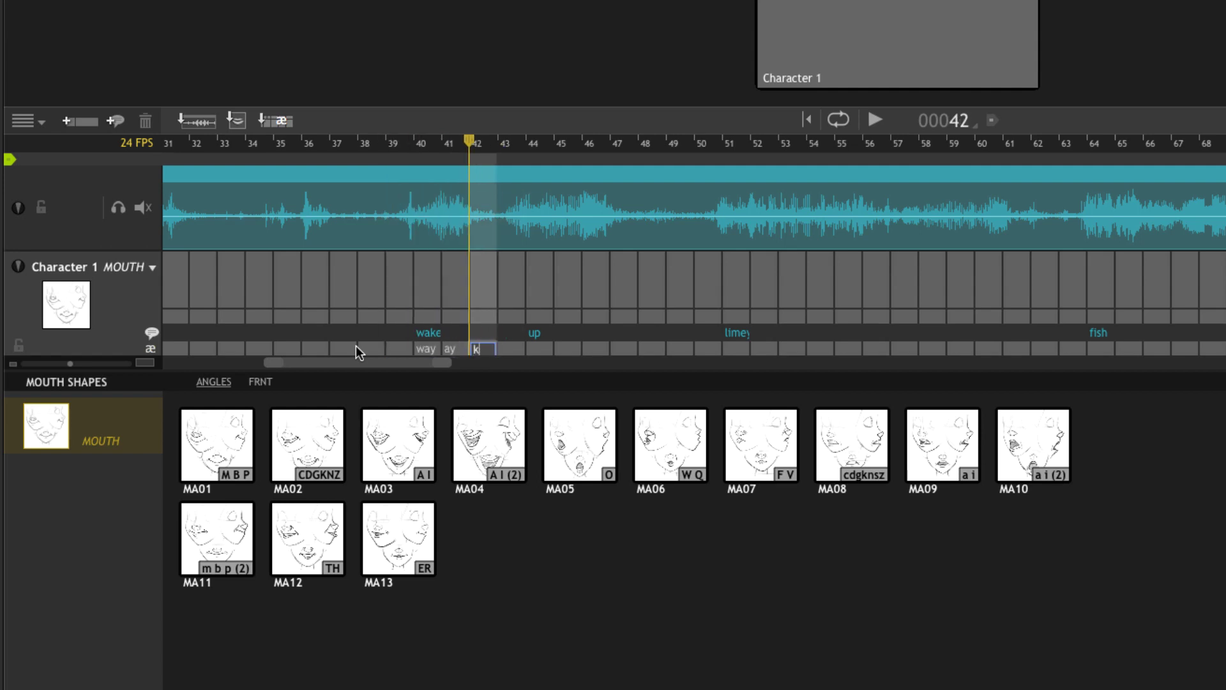
# Enter the phonemes for "up": "ah" at frames 44 and 45 and "p" at frame 46.
pyautogui.click(356, 348)
pyautogui.press('Tab')
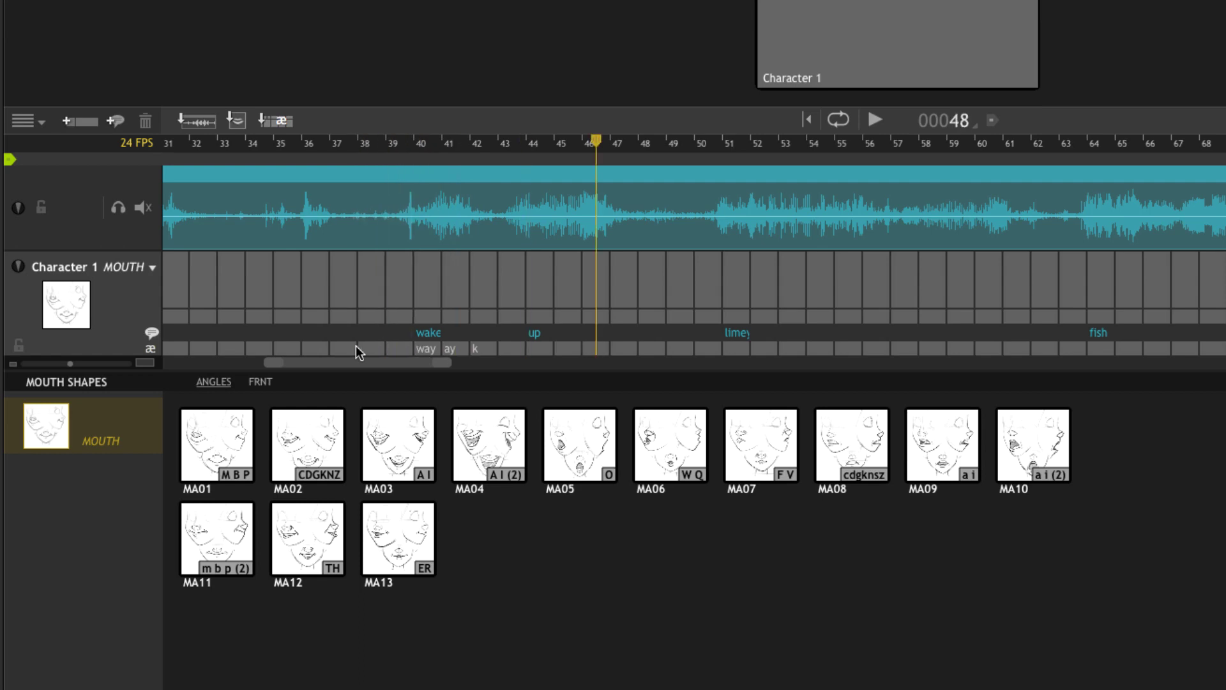
pyautogui.hotkey('shift', 'Tab')
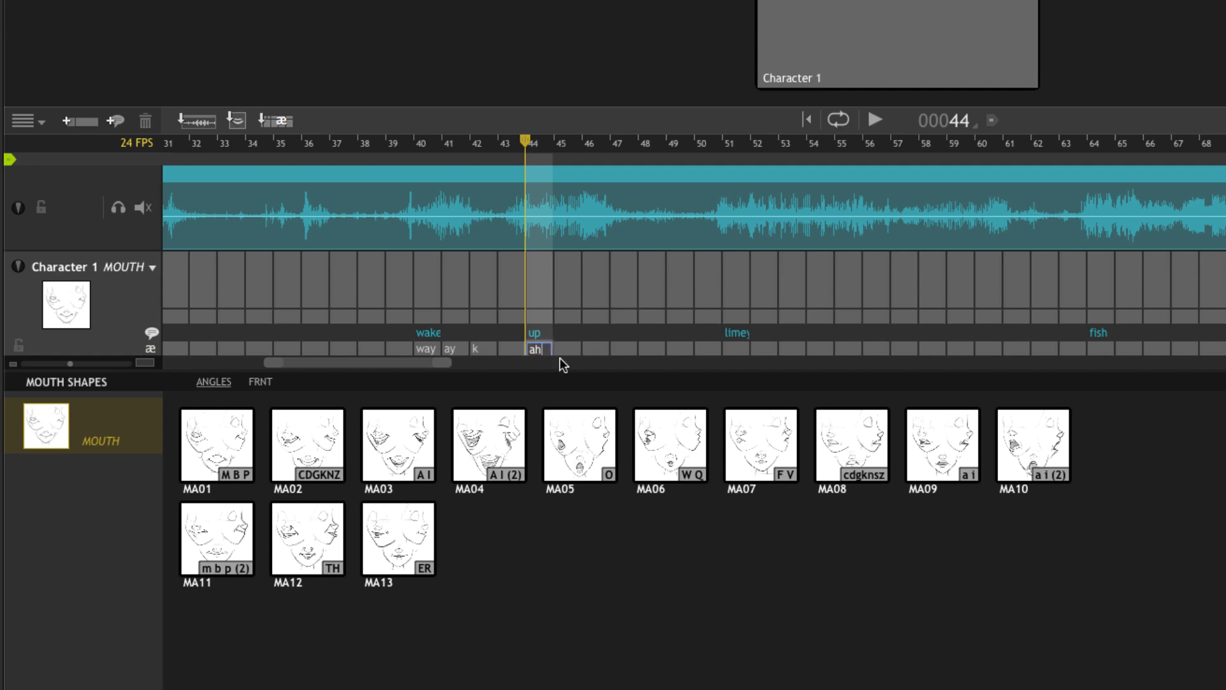
pyautogui.press('Tab')
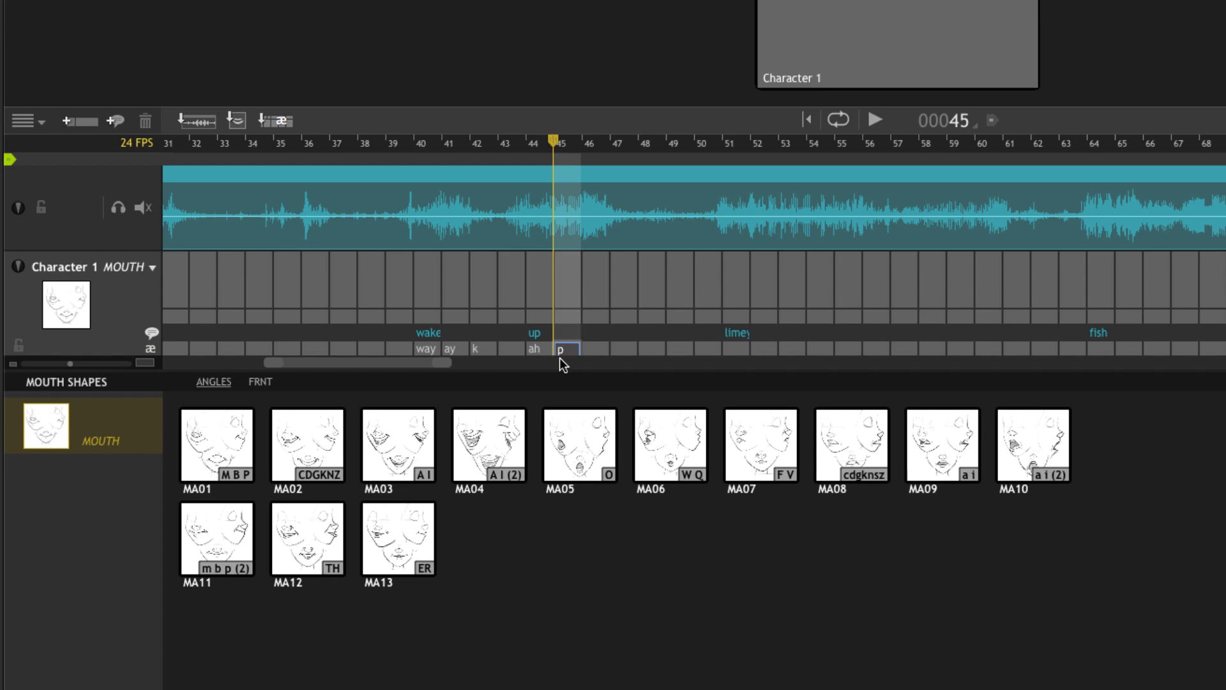
pyautogui.press('Tab')
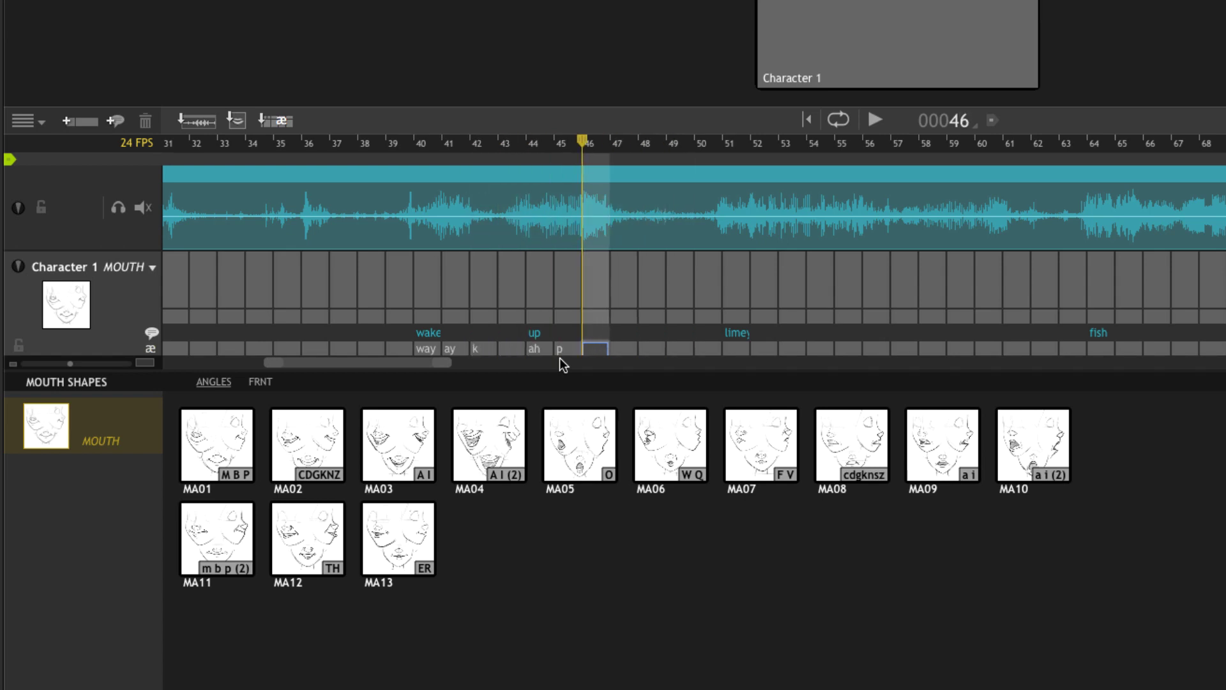
pyautogui.hotkey('shift', 'Tab')
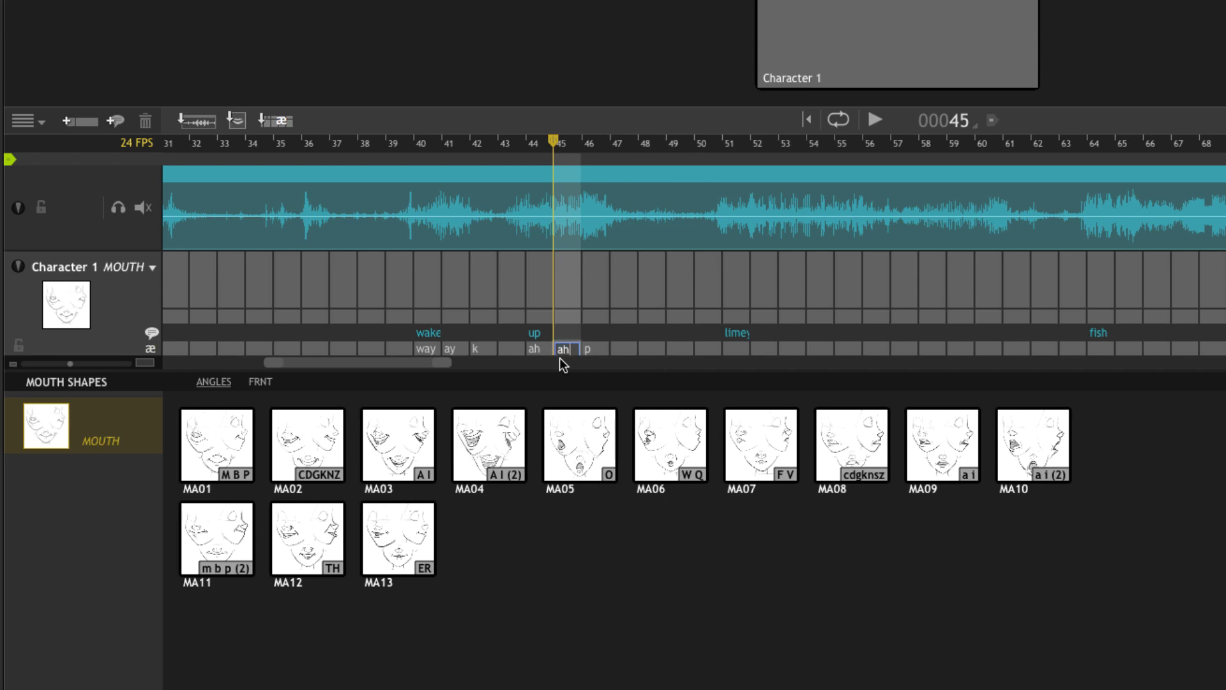
# Step through the "wake up" phonemes from frame 40 to check them against the audio, and continue to frame 51.
pyautogui.hotkey('shift', 'Tab')
pyautogui.hotkey('shift', 'Tab')
pyautogui.hotkey('shift', 'Tab')
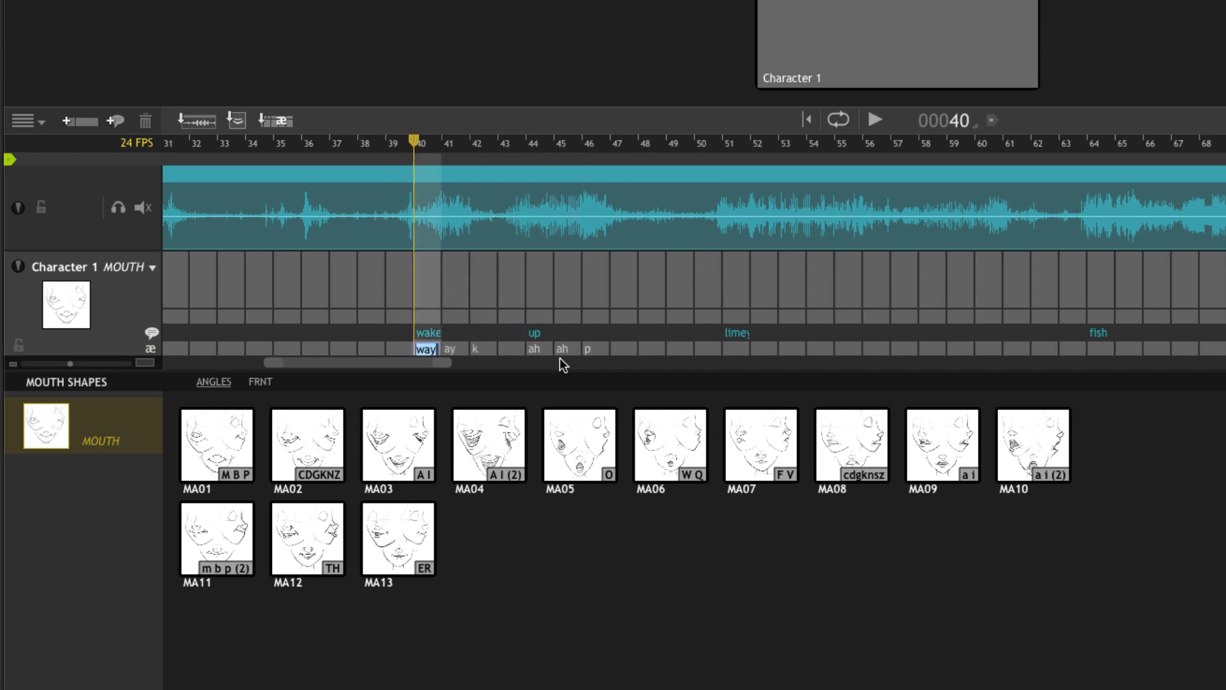
pyautogui.press('Tab')
pyautogui.press('Tab')
pyautogui.press('Tab')
pyautogui.press('Tab')
pyautogui.press('Tab')
pyautogui.press('Tab')
pyautogui.press('Tab')
pyautogui.press('Tab')
pyautogui.press('Tab')
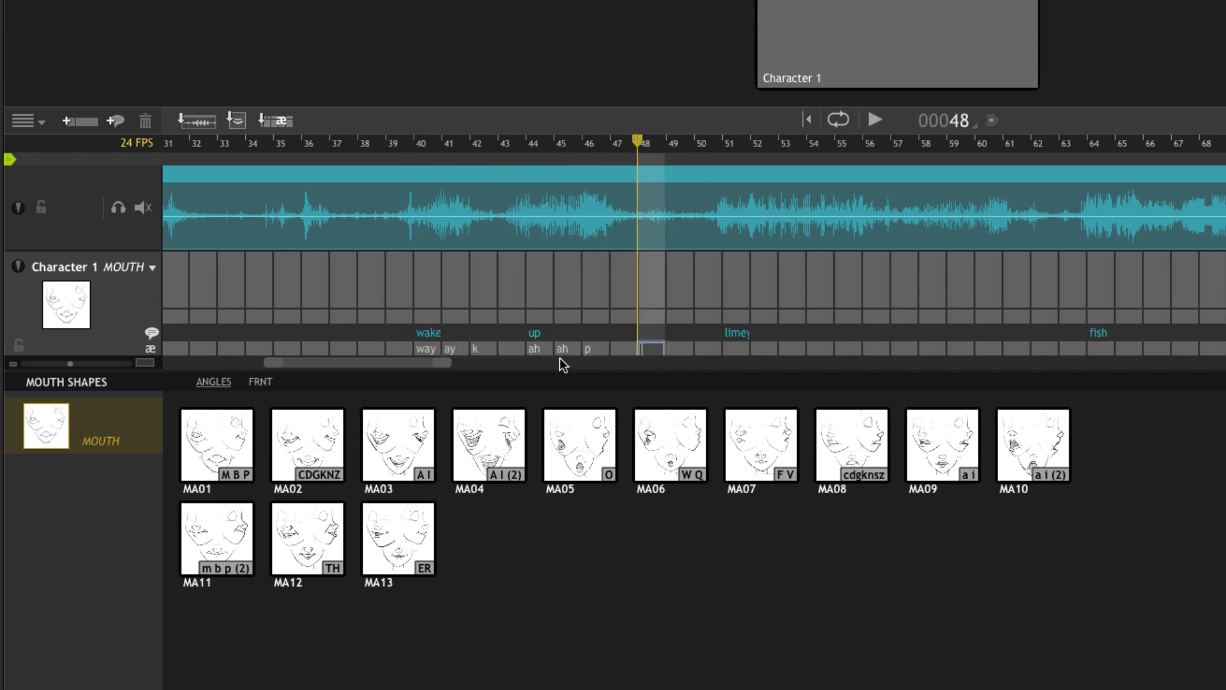
pyautogui.press('Tab')
pyautogui.hotkey('shift', 'Tab')
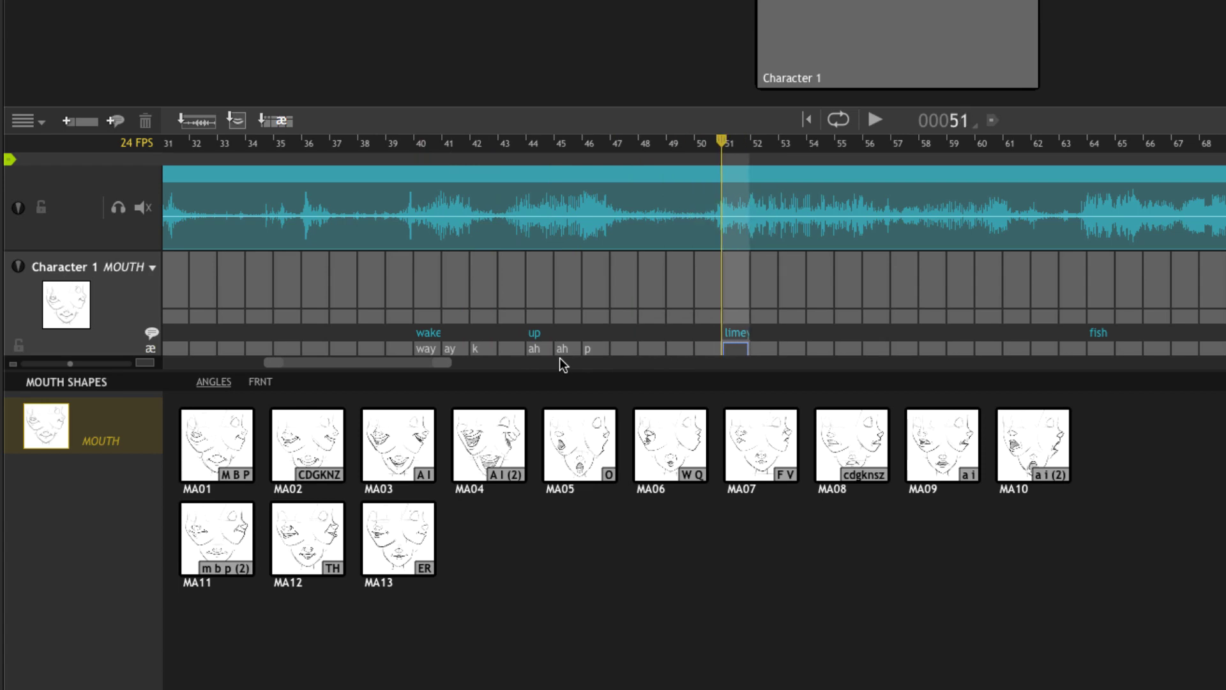
# Enter the opening phonemes of "limey": "ly" at frame 51 and "y" at frames 52 to 55.
pyautogui.write('ly')
pyautogui.press('Tab')
pyautogui.press('Tab')
pyautogui.hotkey('shift', 'Tab')
pyautogui.hotkey('shift', 'Tab')
pyautogui.press('Tab')
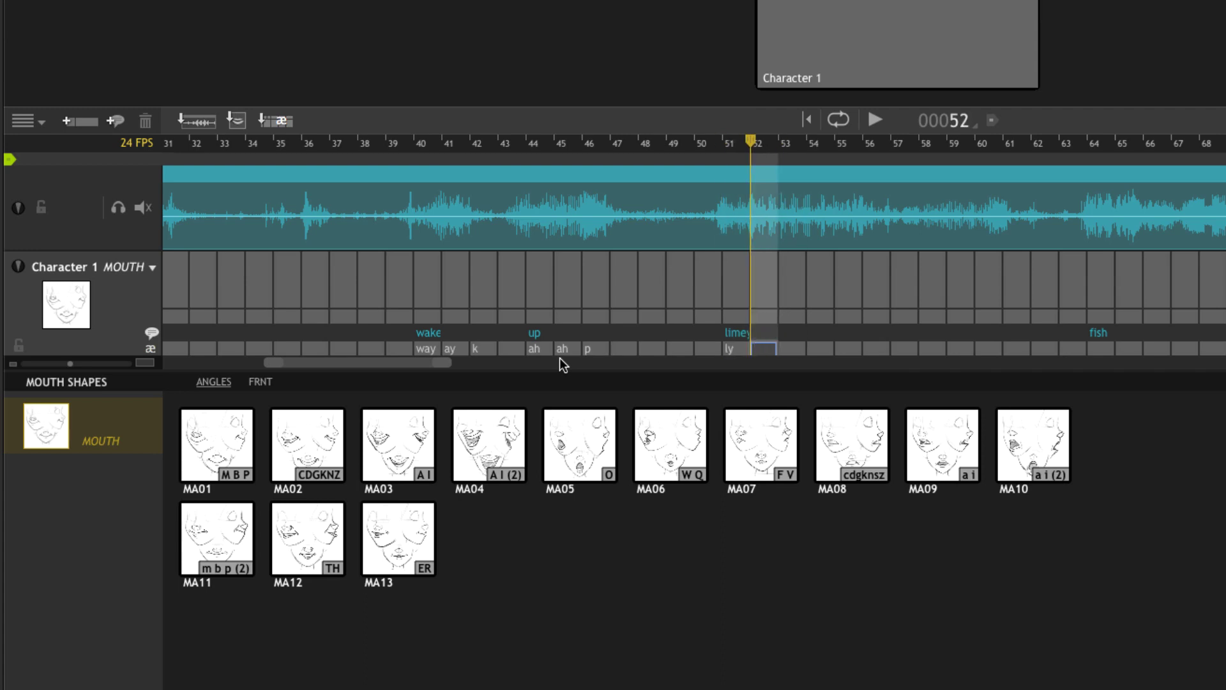
pyautogui.write('y')
pyautogui.press('Tab')
pyautogui.write('y')
pyautogui.press('Tab')
pyautogui.write('y')
pyautogui.press('Tab')
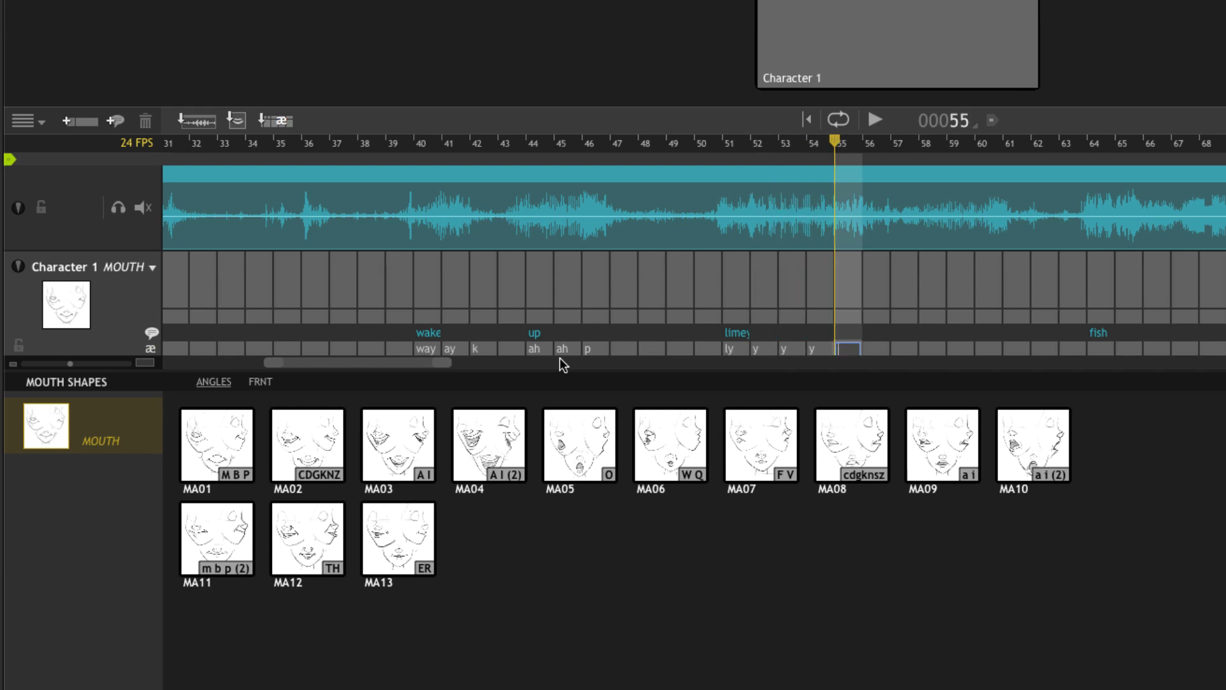
pyautogui.write('y')
# Scrub the middle of "limey" to locate its "m" sound and enter "m" at frames 56 and 57.
pyautogui.hotkey('shift', 'Tab')
pyautogui.hotkey('shift', 'Tab')
pyautogui.press('Tab')
pyautogui.press('Tab')
pyautogui.press('Tab')
pyautogui.press('Tab')
pyautogui.press('Tab')
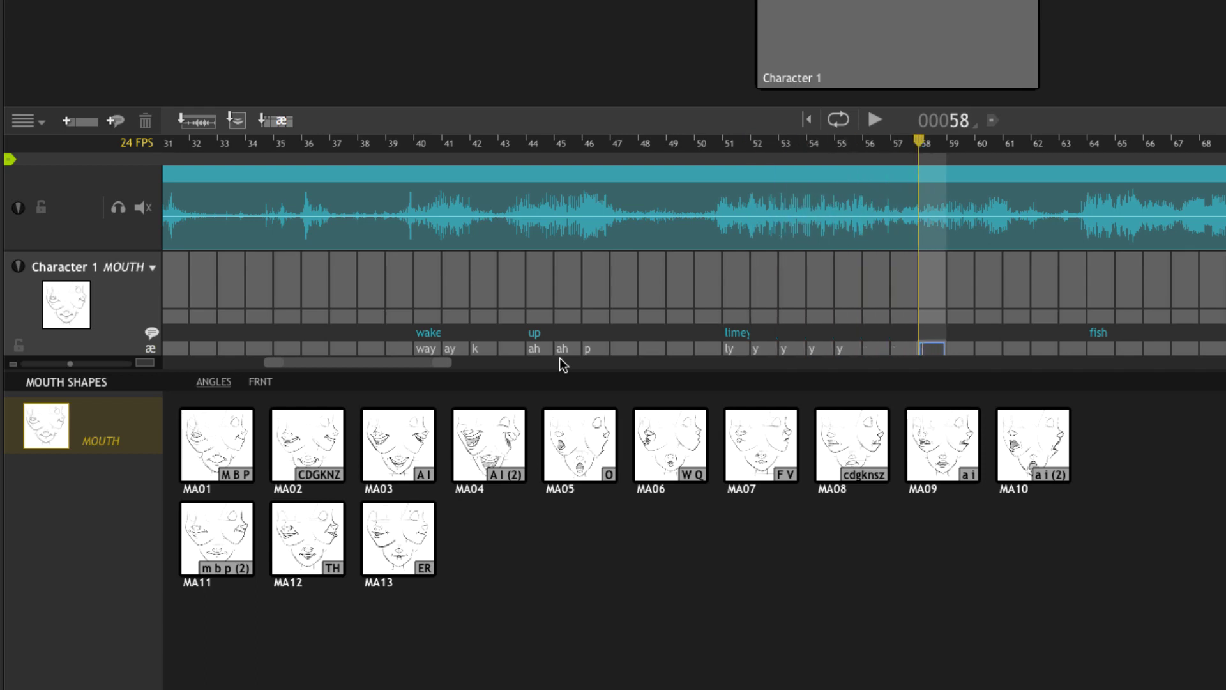
pyautogui.hotkey('shift', 'Tab')
pyautogui.hotkey('shift', 'Tab')
pyautogui.press('Tab')
pyautogui.hotkey('shift', 'Tab')
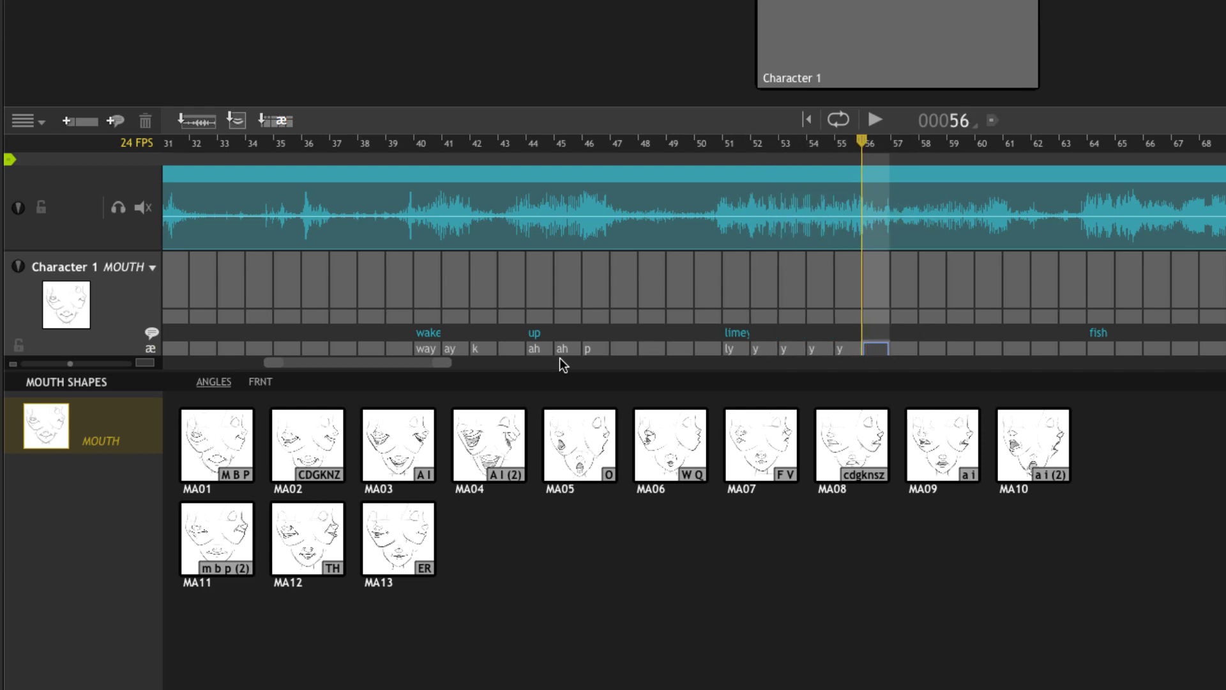
pyautogui.write('m')
pyautogui.press('Tab')
pyautogui.write('m')
pyautogui.press('Tab')
# Enter "ee" at frames 58, 59 and 60 for the end of "limey".
pyautogui.press('Tab')
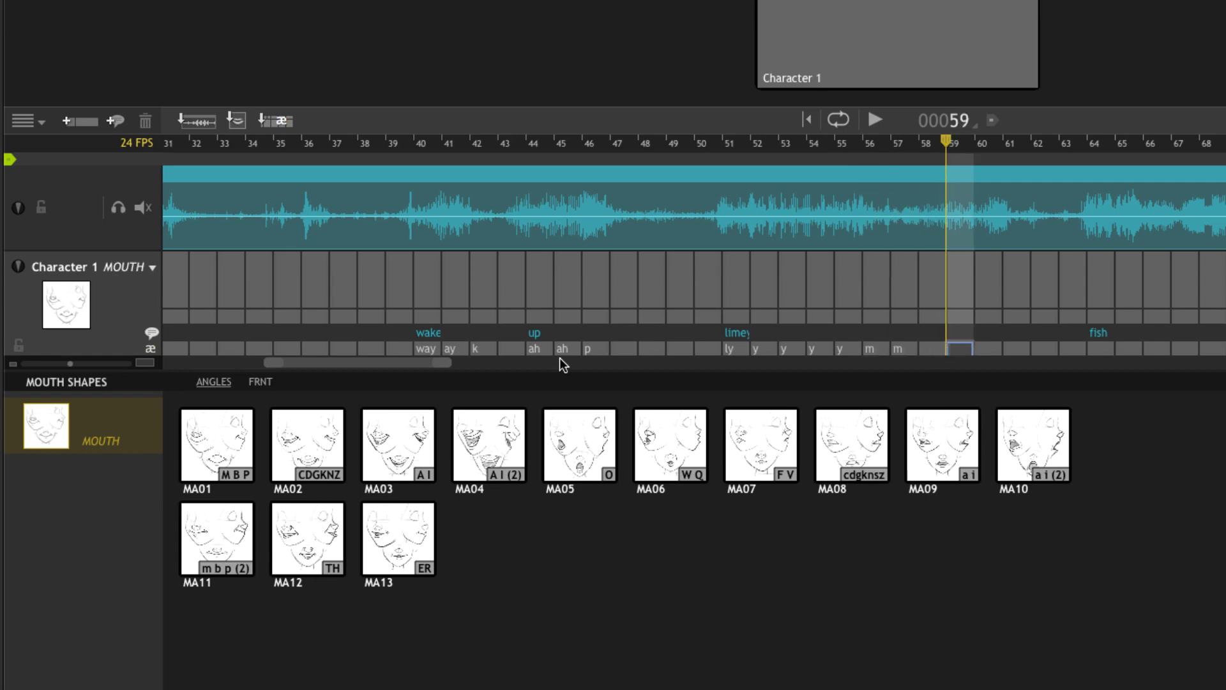
pyautogui.hotkey('shift', 'Tab')
pyautogui.write('ee')
pyautogui.press('Tab')
pyautogui.write('ee')
pyautogui.press('Tab')
pyautogui.write('ee')
pyautogui.press('Tab')
pyautogui.press('Tab')
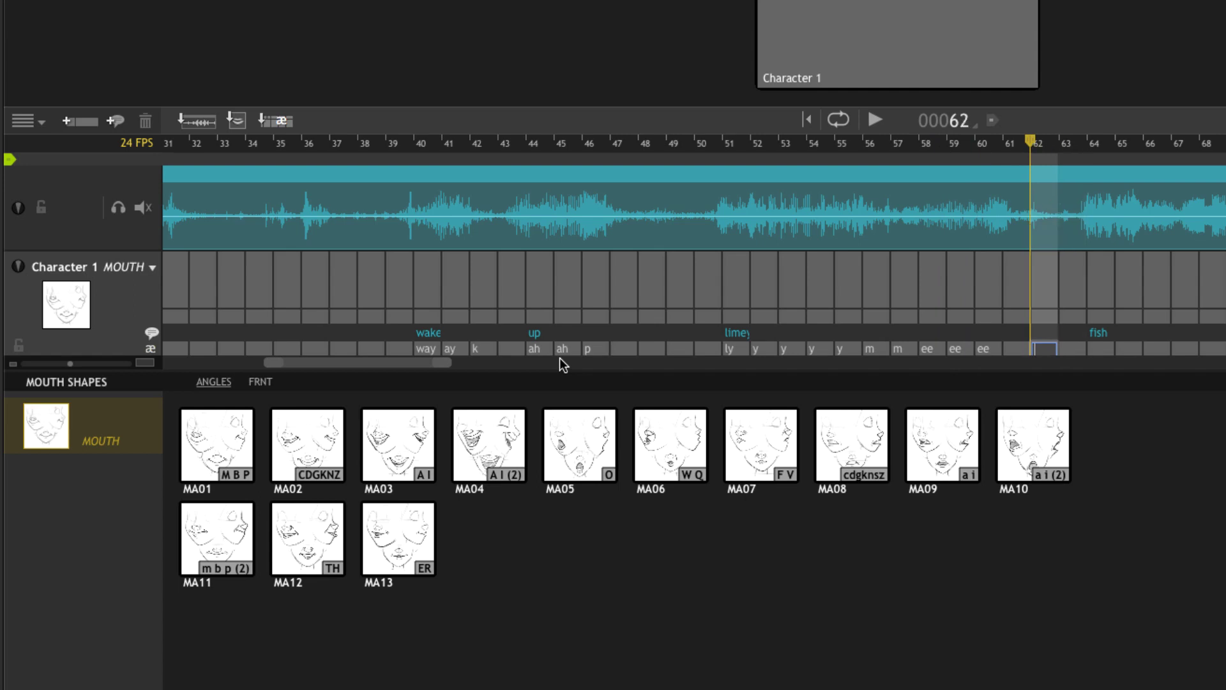
# Step back through "limey" to frame 50 and forward to frame 64, checking the phonemes against the audio.
pyautogui.hotkey('shift', 'Tab')
pyautogui.hotkey('shift', 'Tab')
pyautogui.hotkey('shift', 'Tab')
pyautogui.hotkey('shift', 'Tab')
pyautogui.hotkey('shift', 'Tab')
pyautogui.hotkey('shift', 'Tab')
pyautogui.hotkey('shift', 'Tab')
pyautogui.hotkey('shift', 'Tab')
pyautogui.hotkey('shift', 'Tab')
pyautogui.hotkey('shift', 'Tab')
pyautogui.hotkey('shift', 'Tab')
pyautogui.hotkey('shift', 'Tab')
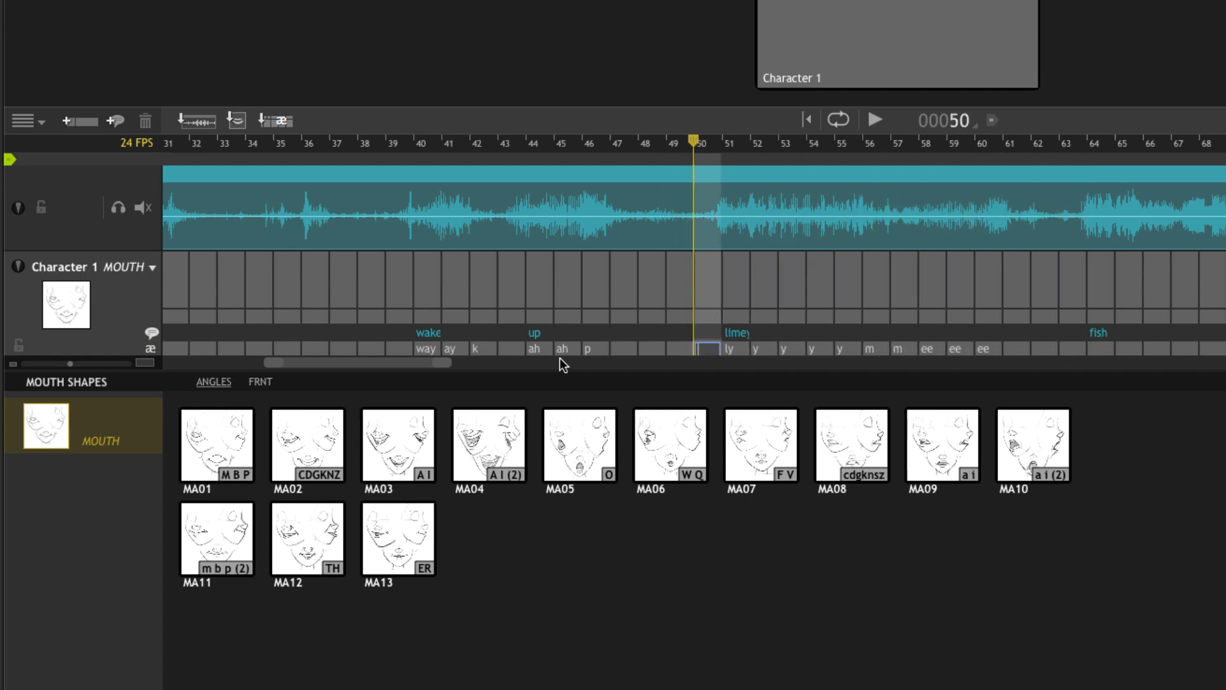
pyautogui.press('Tab')
pyautogui.press('Tab')
pyautogui.press('Tab')
pyautogui.press('Tab')
pyautogui.press('Tab')
pyautogui.press('Tab')
pyautogui.press('Tab')
pyautogui.press('Tab')
pyautogui.press('Tab')
pyautogui.press('Tab')
pyautogui.press('Tab')
pyautogui.press('Tab')
pyautogui.press('Tab')
pyautogui.press('Tab')
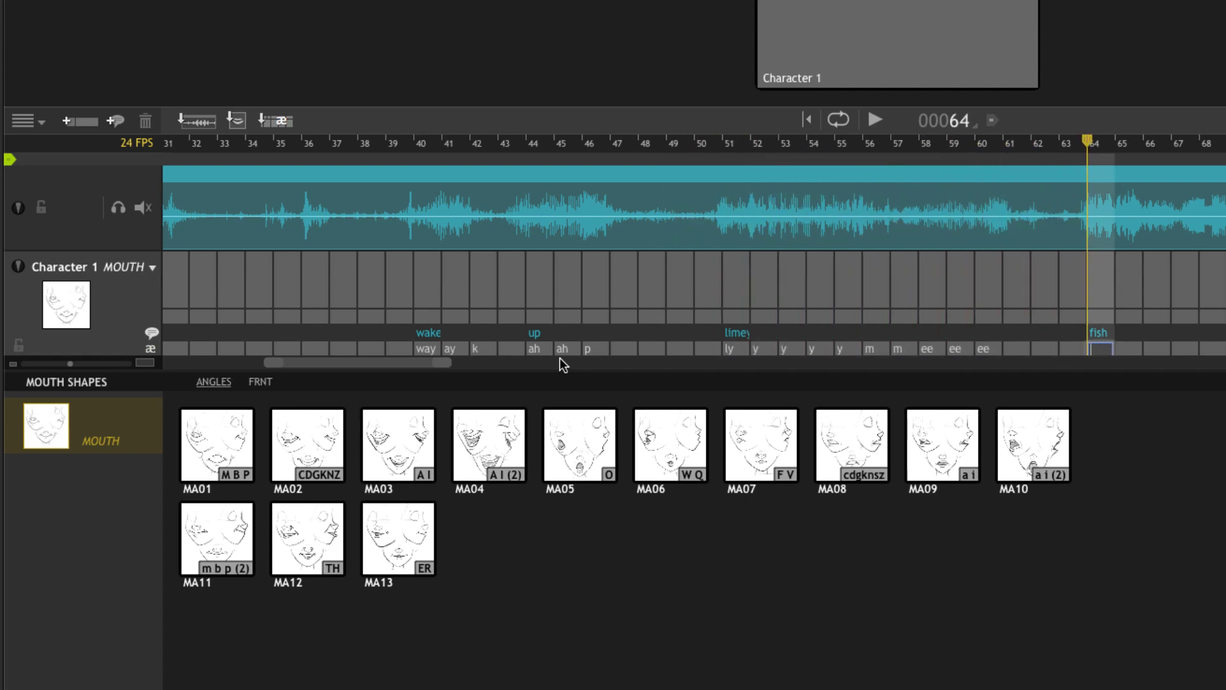
# Enter the opening phonemes of "fish": "f" at frame 64 and "i" at frame 65.
pyautogui.write('f')
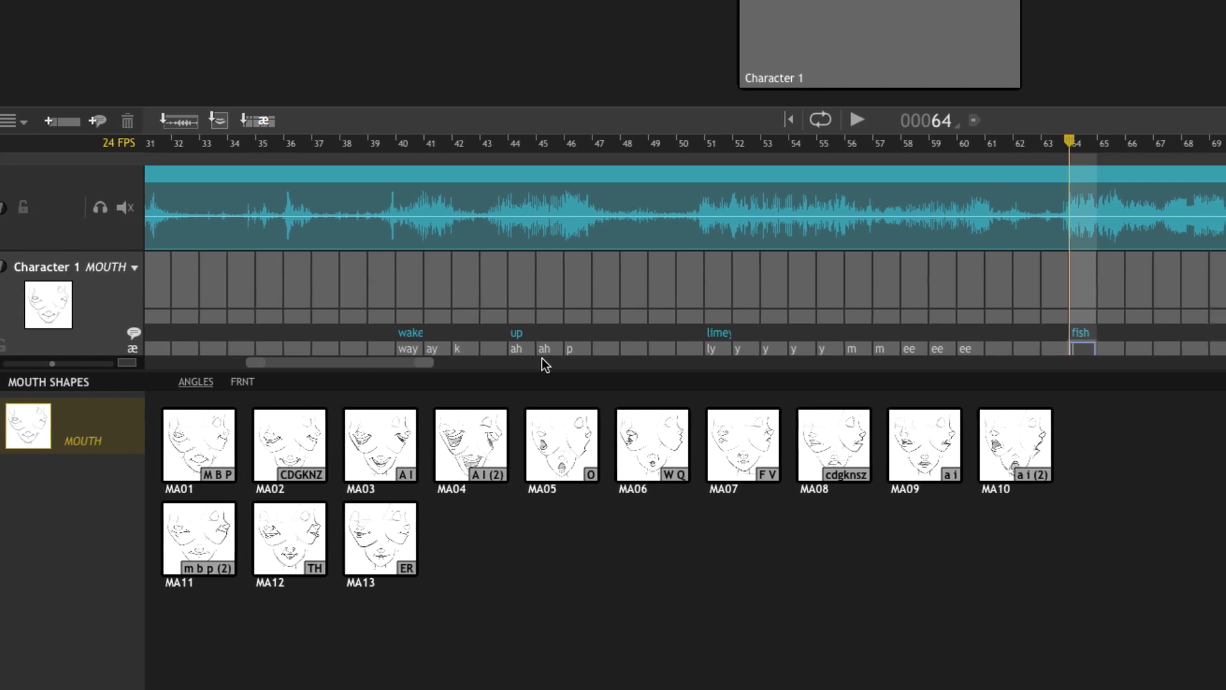
pyautogui.press('Tab')
pyautogui.write('i')
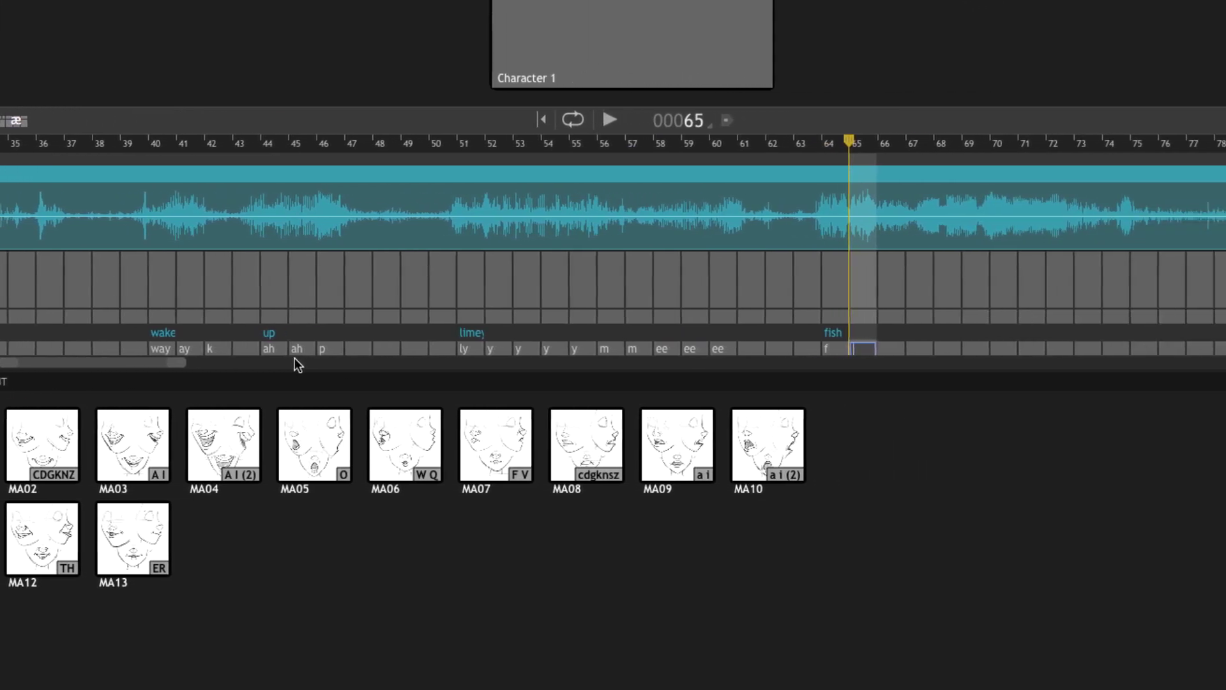
# Scrub onward through "fish" and enter "sh" at frames 74, 75 and 76.
pyautogui.press('Tab')
pyautogui.press('Tab')
pyautogui.press('Tab')
pyautogui.press('Tab')
pyautogui.press('Tab')
pyautogui.press('Tab')
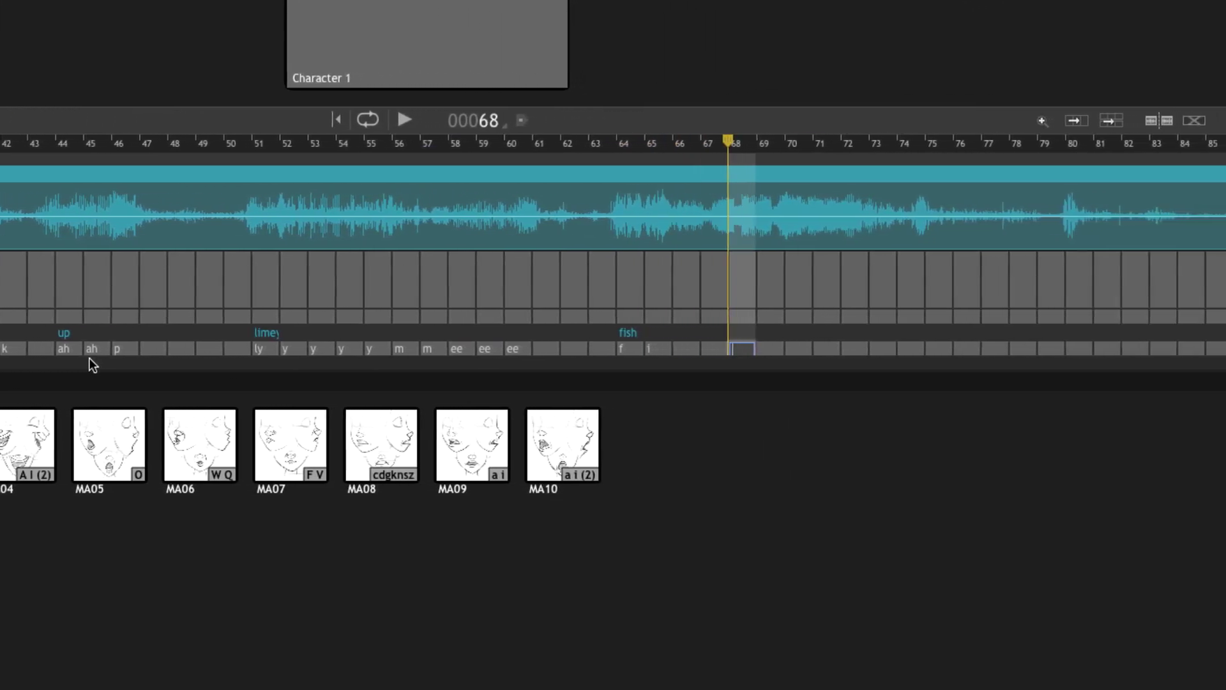
pyautogui.click(905, 348)
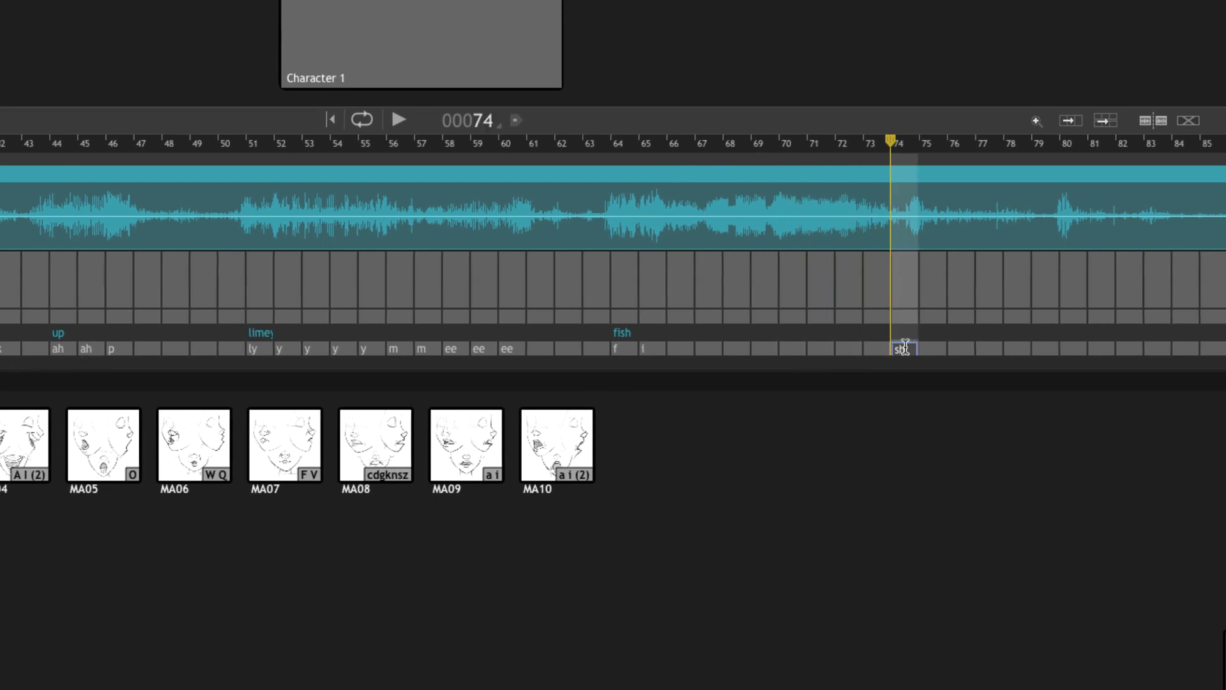
pyautogui.write('sh')
pyautogui.press('Tab')
pyautogui.write('sh')
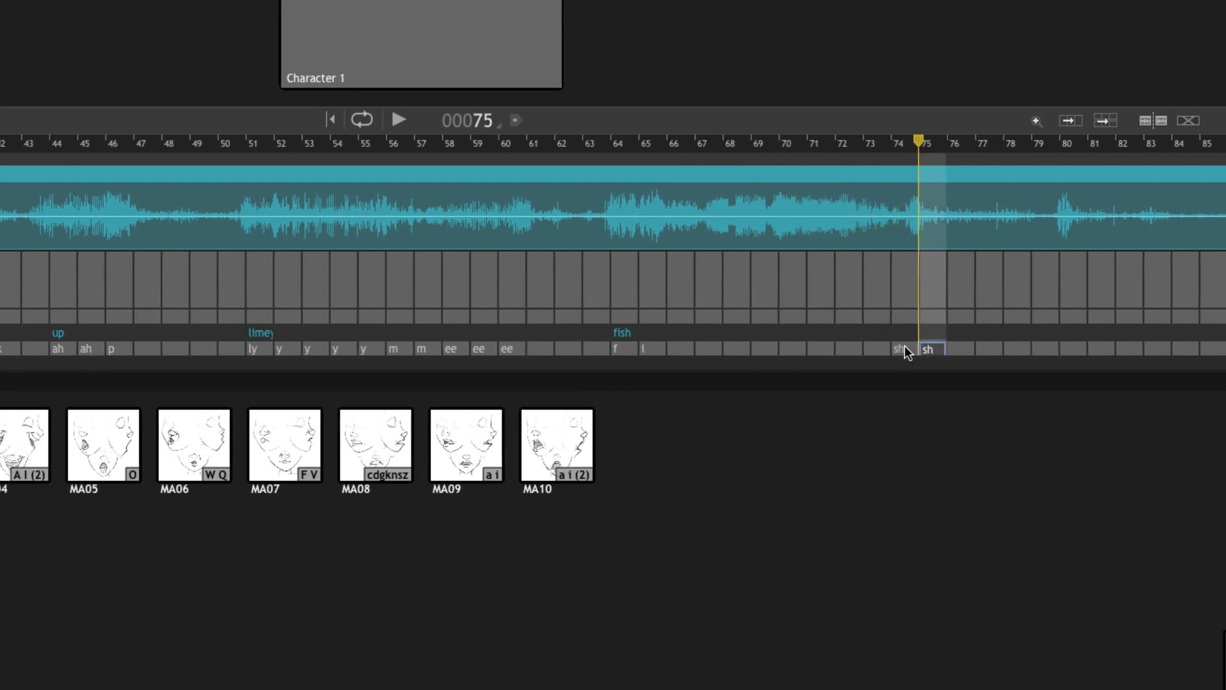
pyautogui.press('Tab')
pyautogui.write('sh')
# Go back to frame 66 in the phoneme row and enter "i" in every frame from 66 to 73 for "fish".
pyautogui.hotkey('shift', 'Tab')
pyautogui.hotkey('shift', 'Tab')
pyautogui.hotkey('shift', 'Tab')
pyautogui.hotkey('shift', 'Tab')
pyautogui.hotkey('shift', 'Tab')
pyautogui.hotkey('shift', 'Tab')
pyautogui.hotkey('shift', 'Tab')
pyautogui.hotkey('shift', 'Tab')
pyautogui.hotkey('shift', 'Tab')
pyautogui.hotkey('shift', 'Tab')
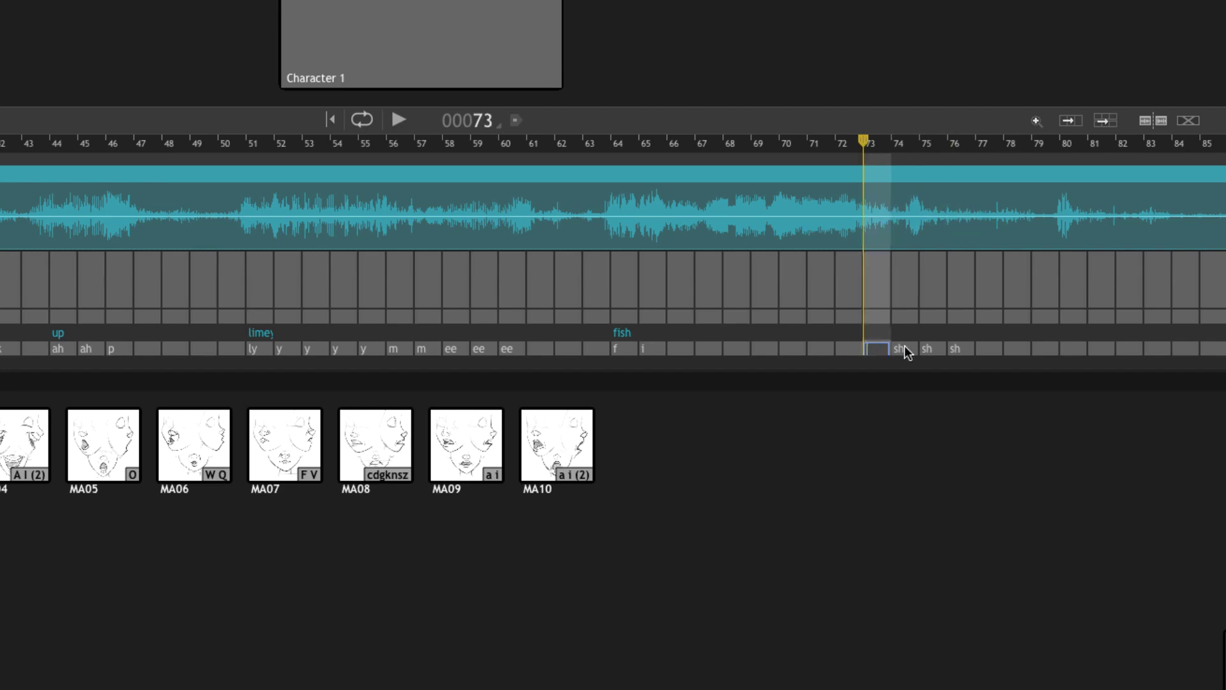
pyautogui.press('Tab')
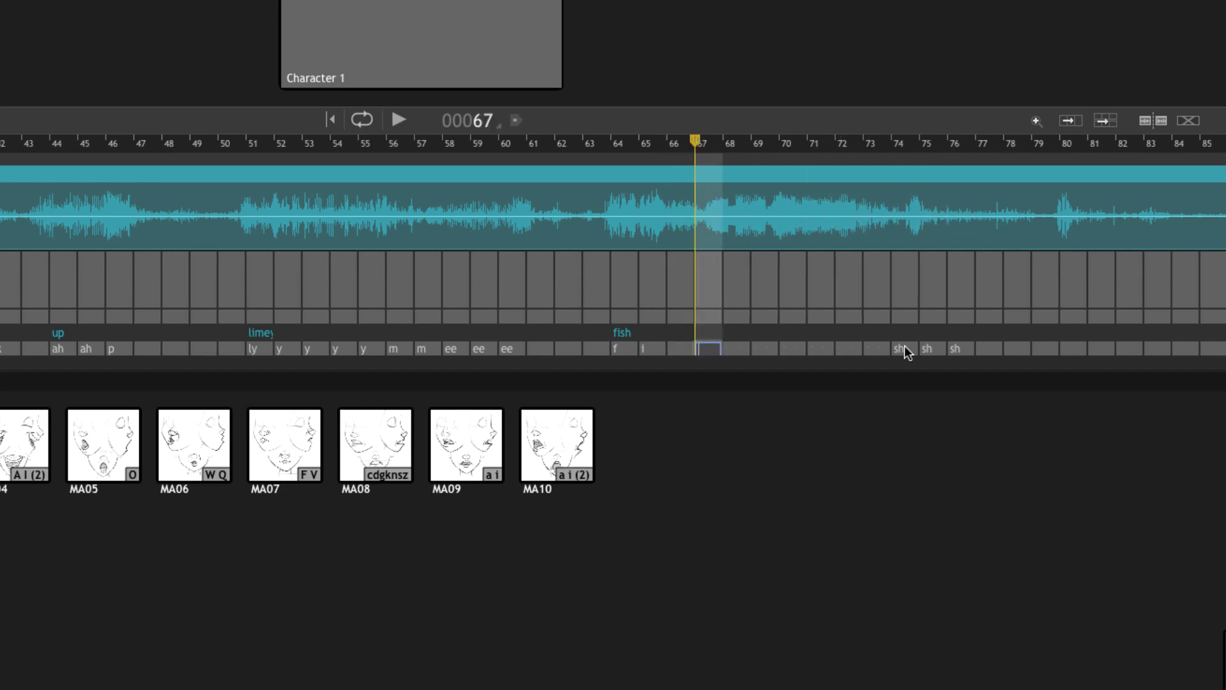
pyautogui.hotkey('shift', 'Tab')
pyautogui.press('i')
pyautogui.press('Tab')
pyautogui.press('i')
pyautogui.press('Tab')
pyautogui.press('i')
pyautogui.press('Tab')
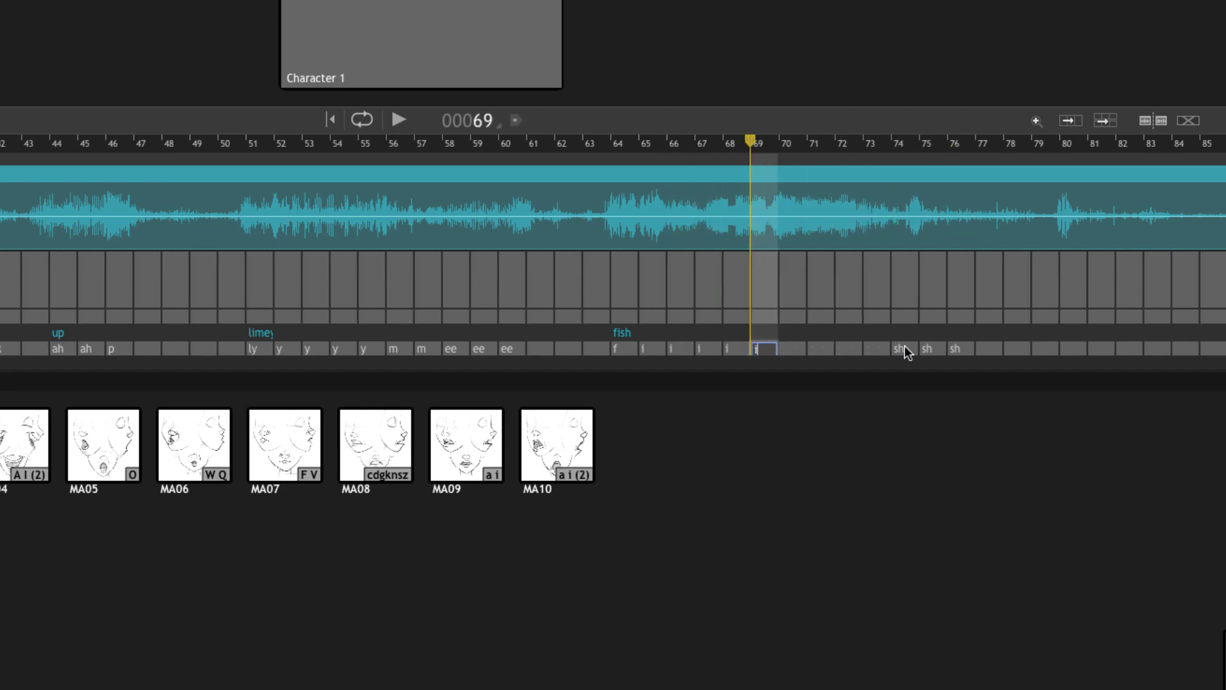
pyautogui.press('i')
pyautogui.press('Tab')
pyautogui.press('i')
pyautogui.press('Tab')
pyautogui.press('i')
pyautogui.press('Tab')
pyautogui.press('i')
pyautogui.press('Tab')
pyautogui.write('i')
pyautogui.press('Tab')
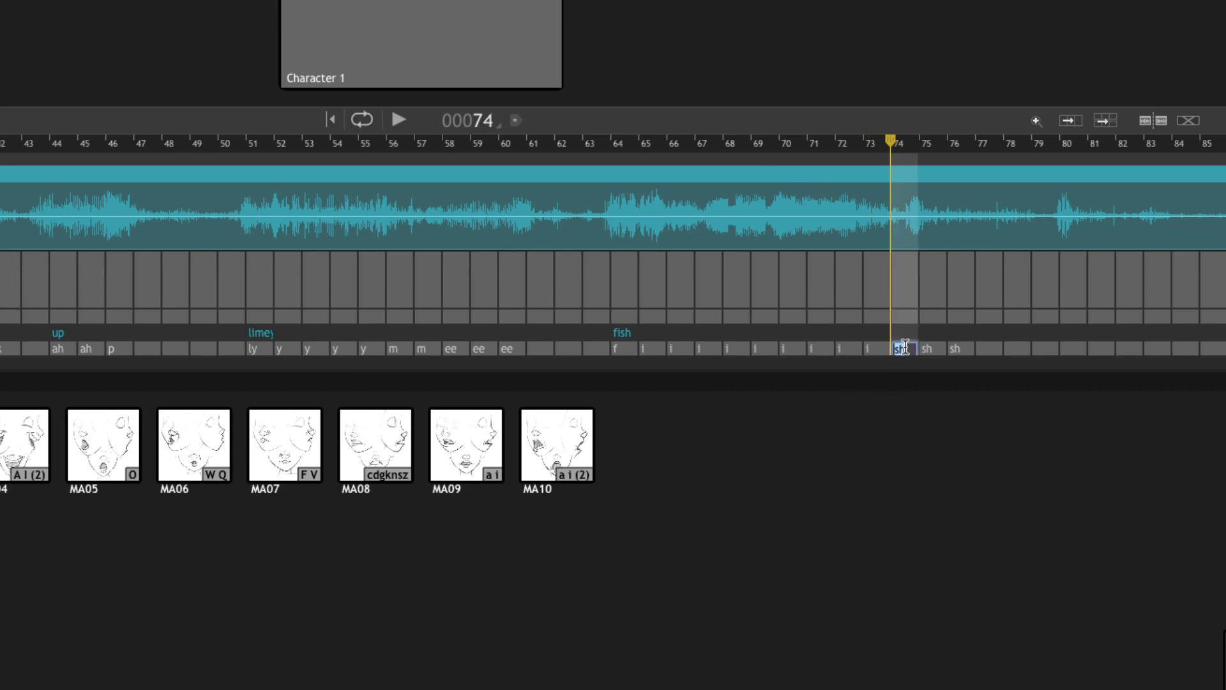
pyautogui.press('Tab')
pyautogui.press('Tab')
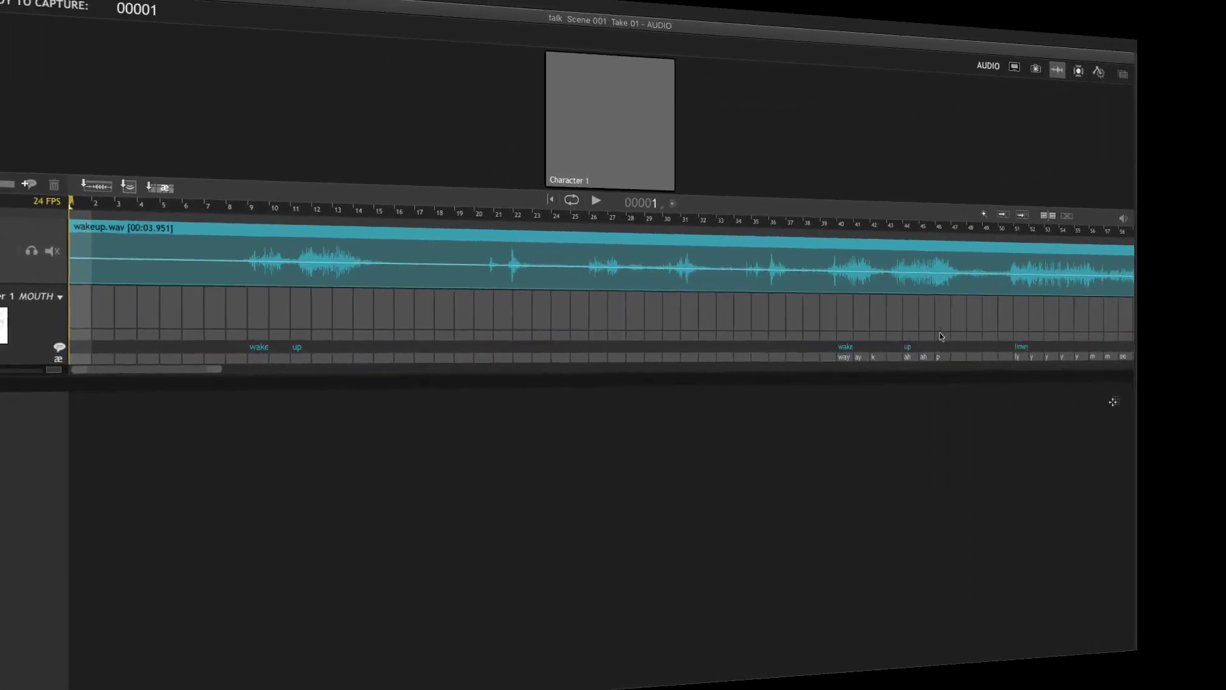
# Copy the "wake up" phonemes of frames 40–46 to frame 9 and condense them to "way, k, ah, ah, p" over frames 9–13.
pyautogui.moveTo(229, 368); pyautogui.dragTo(255, 368)
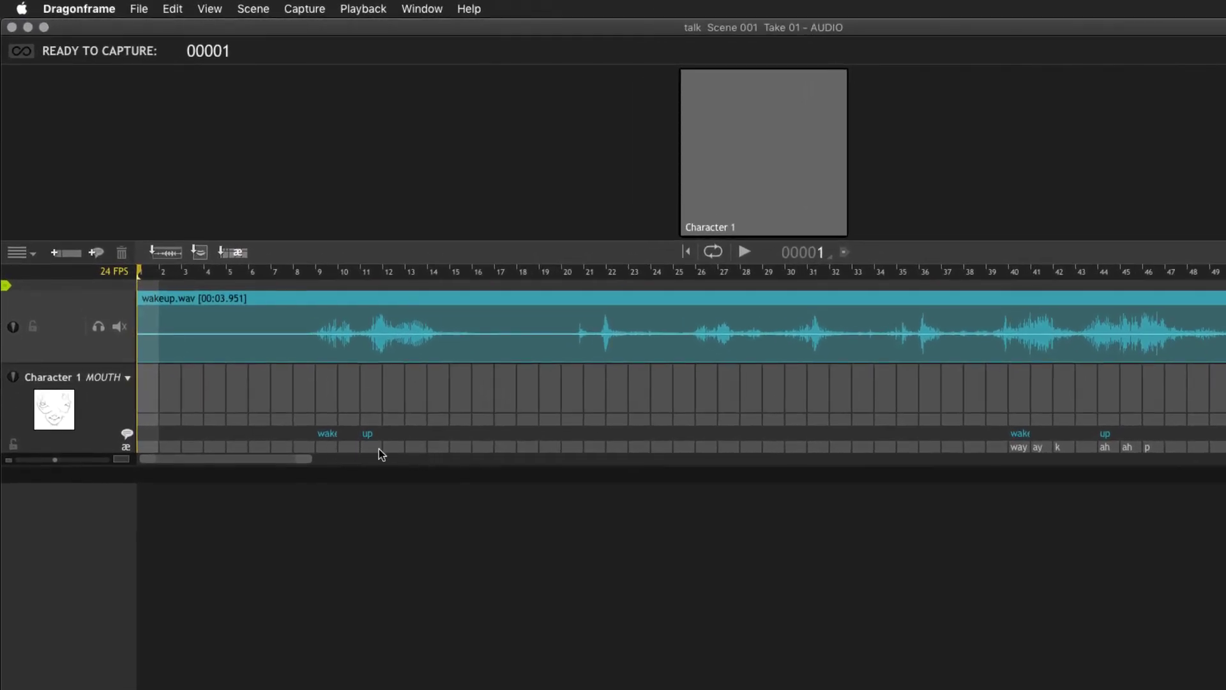
pyautogui.click(1018, 446)
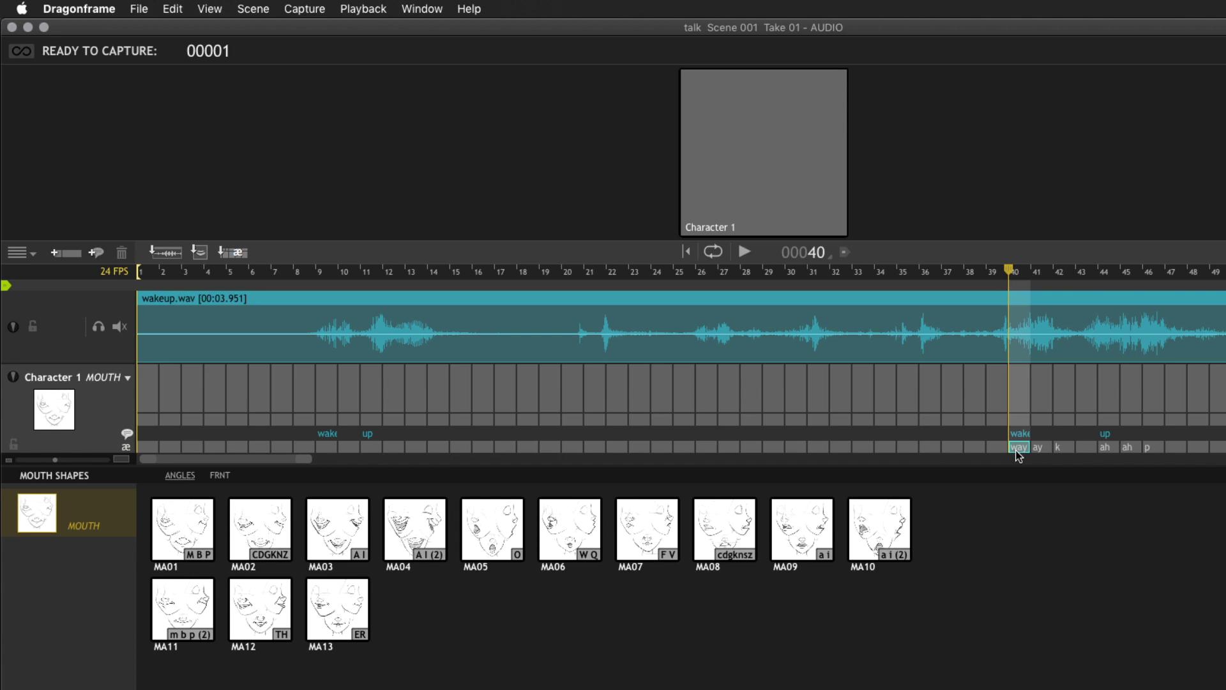
pyautogui.keyDown('shift'); pyautogui.click(1148, 448); pyautogui.keyUp('shift')
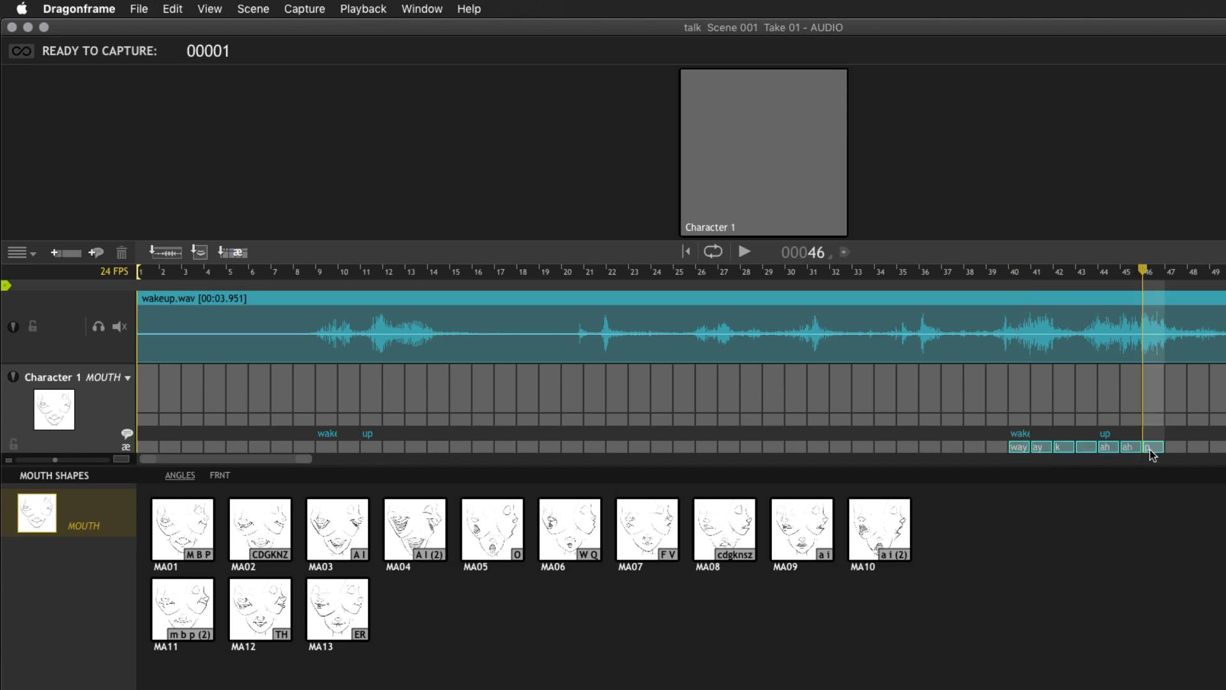
pyautogui.click(318, 448)
pyautogui.press('super+v')
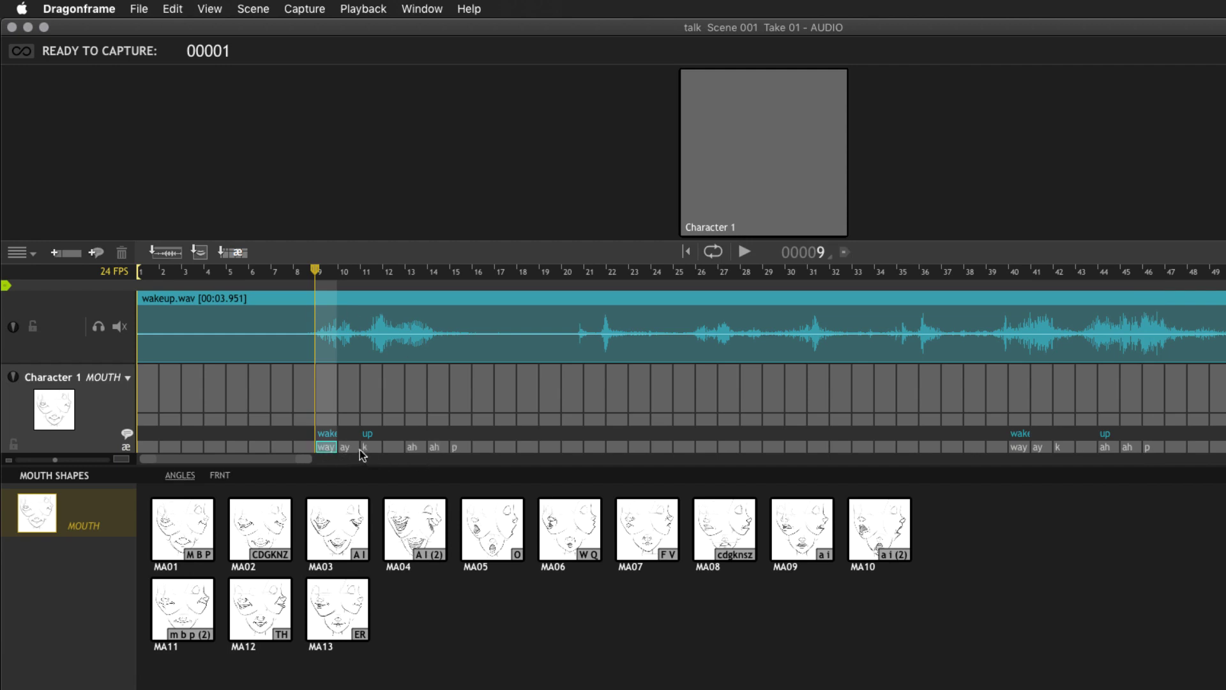
pyautogui.click(355, 448)
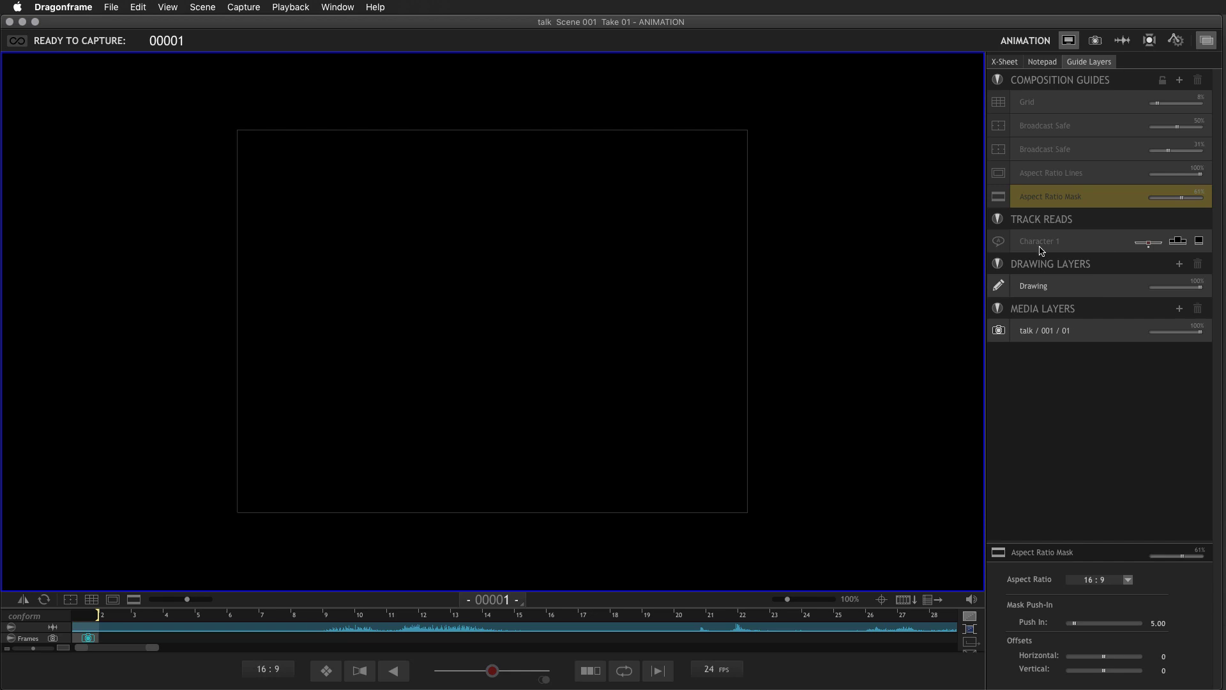
# Show the Character 1 track read in the animation view and move it above the frame outline.
pyautogui.click(999, 244)
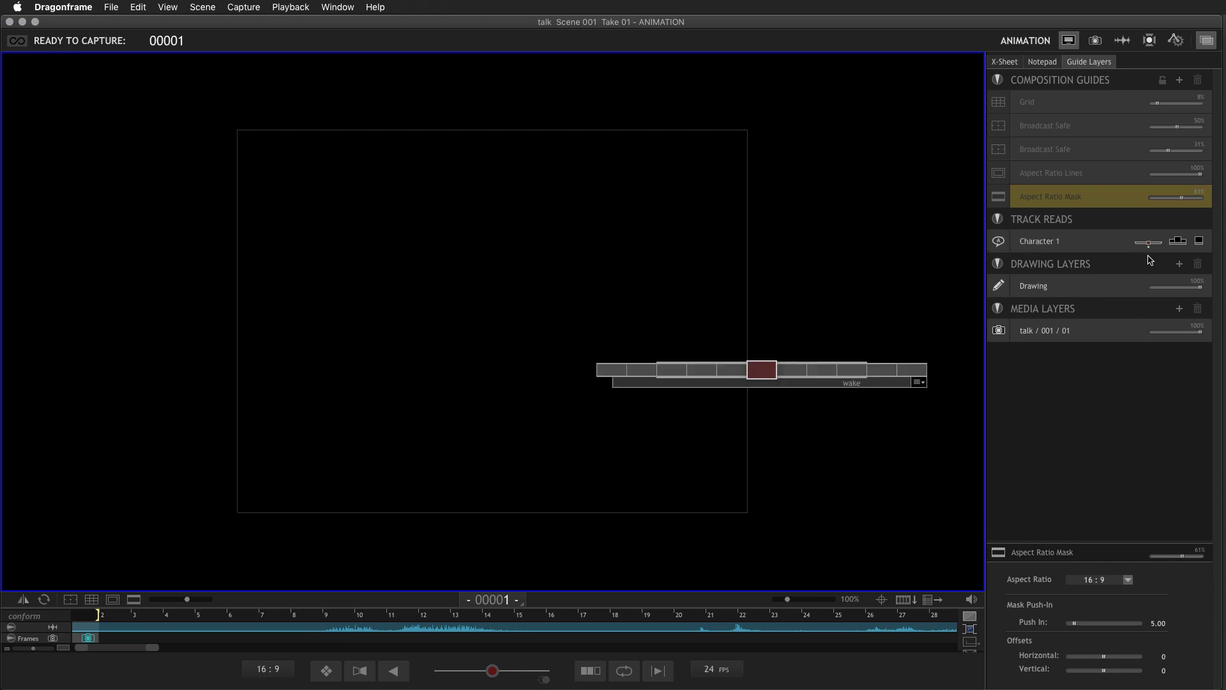
pyautogui.moveTo(872, 373); pyautogui.dragTo(839, 103)
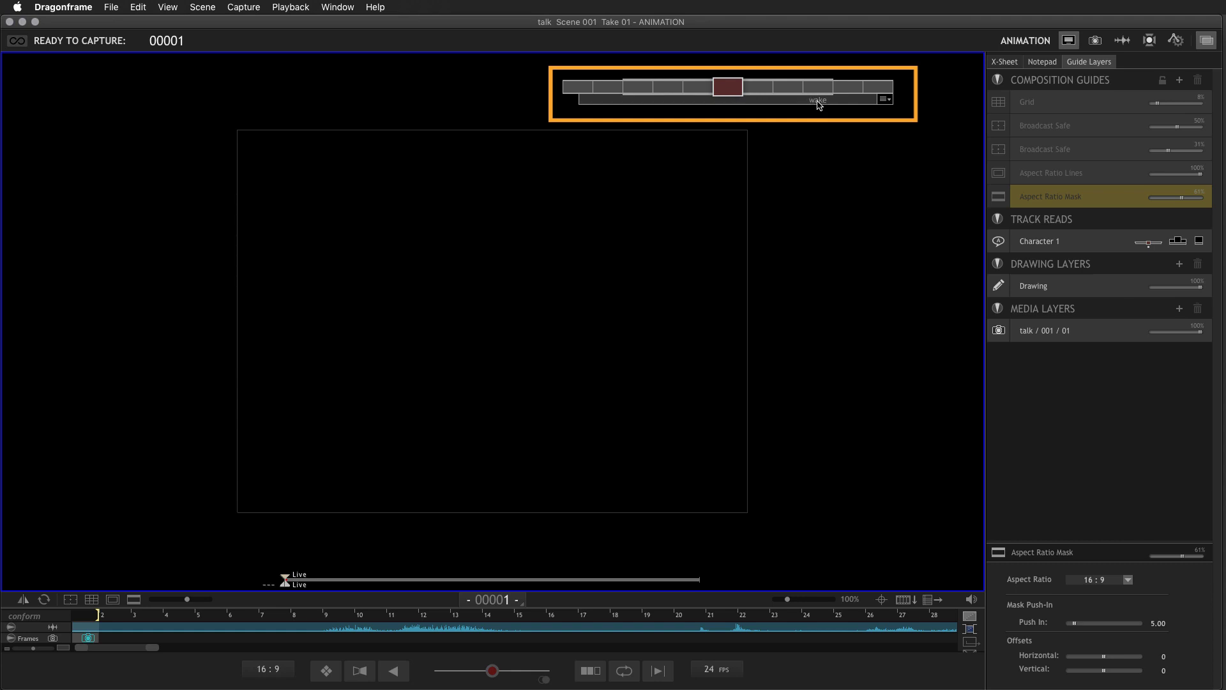
# Step forward to frame 14, comparing the track read's "wake up" phonemes with the current frame.
pyautogui.press('0')
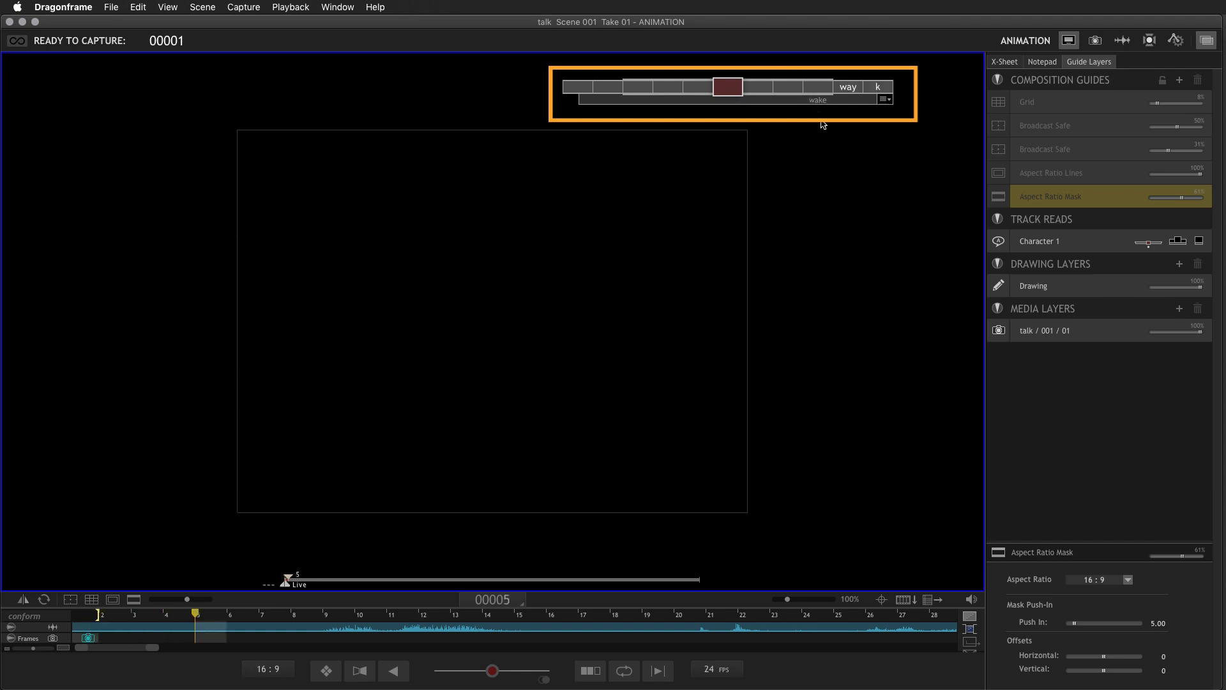
pyautogui.press('Right')
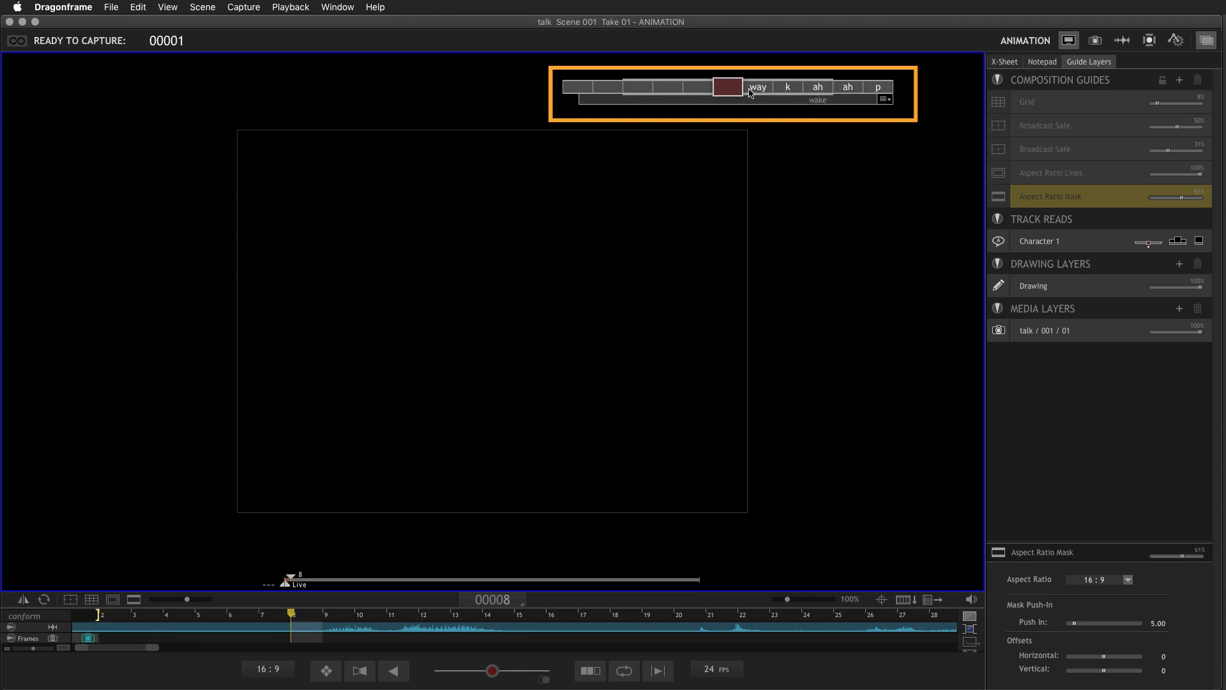
pyautogui.press('Right')
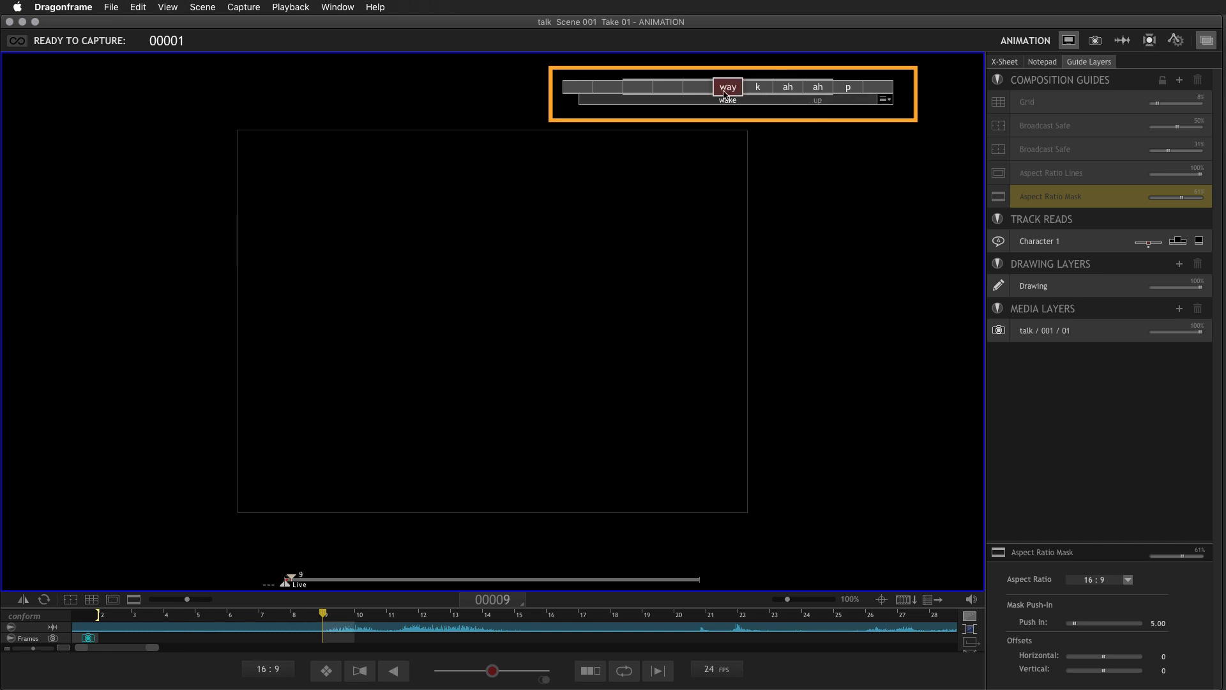
pyautogui.press('Right')
pyautogui.press('Right')
pyautogui.press('Right')
pyautogui.press('Right')
pyautogui.press('Right')
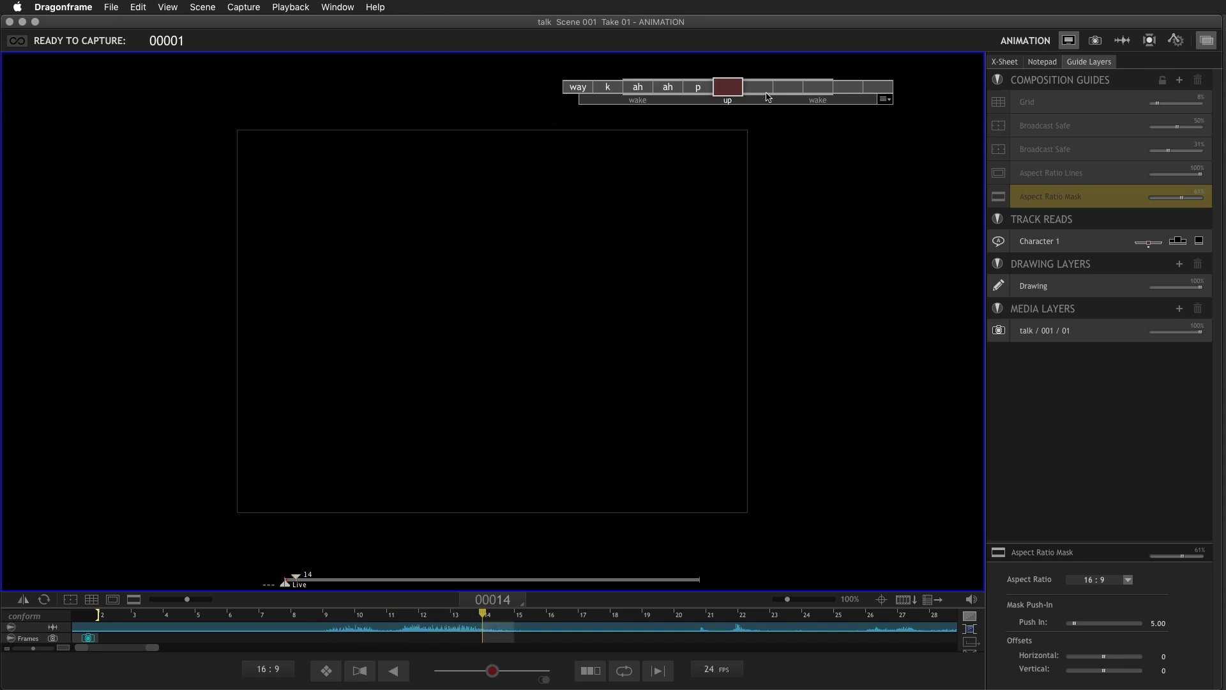
# Move the track read below the frame outline and step back and forth through the "wake up" frames.
pyautogui.moveTo(766, 99); pyautogui.dragTo(820, 524)
pyautogui.press('Right')
pyautogui.press('Right')
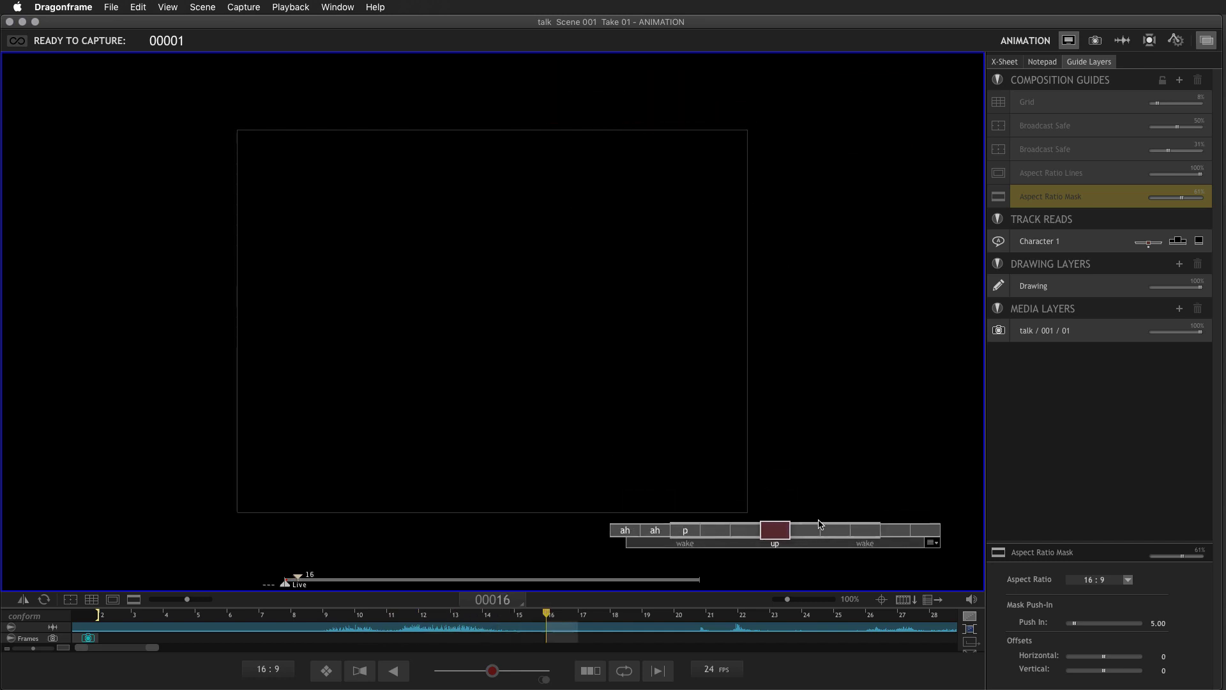
pyautogui.press('Left')
pyautogui.press('Left')
pyautogui.press('Left')
pyautogui.press('Left')
pyautogui.press('Left')
pyautogui.press('Left')
pyautogui.press('Left')
pyautogui.press('Right')
pyautogui.press('Right')
pyautogui.press('Right')
pyautogui.press('Right')
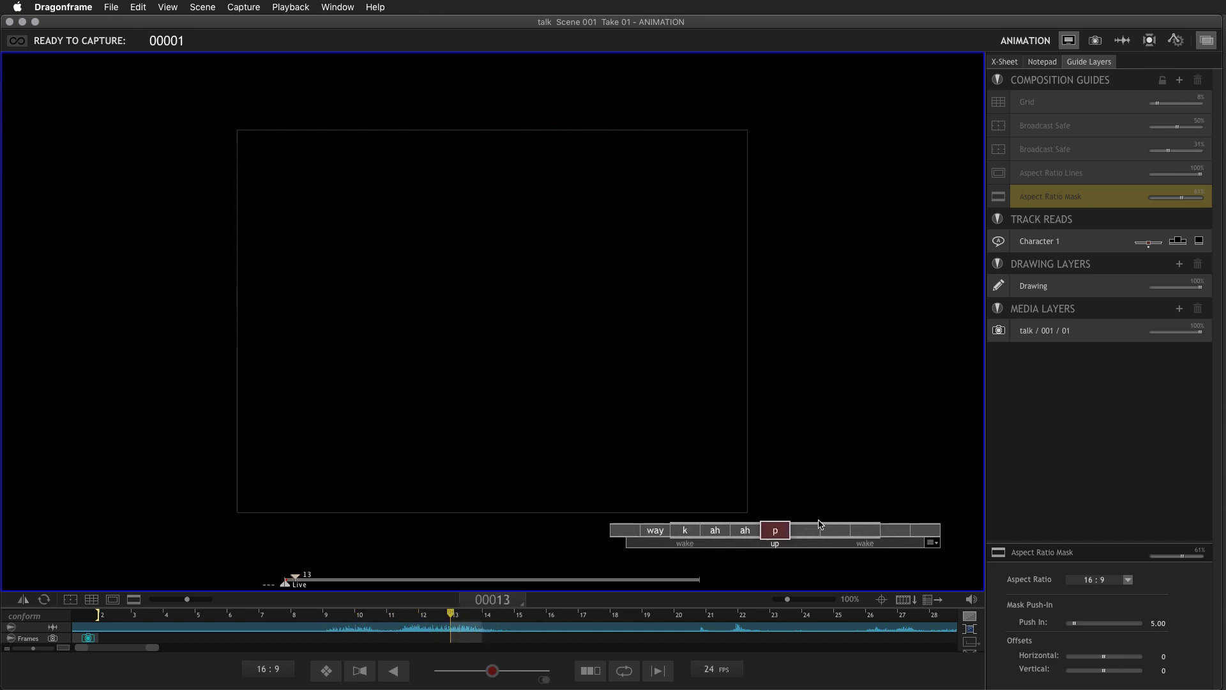
pyautogui.press('Left')
pyautogui.press('Left')
pyautogui.press('Left')
pyautogui.press('Left')
pyautogui.press('Left')
pyautogui.press('0')
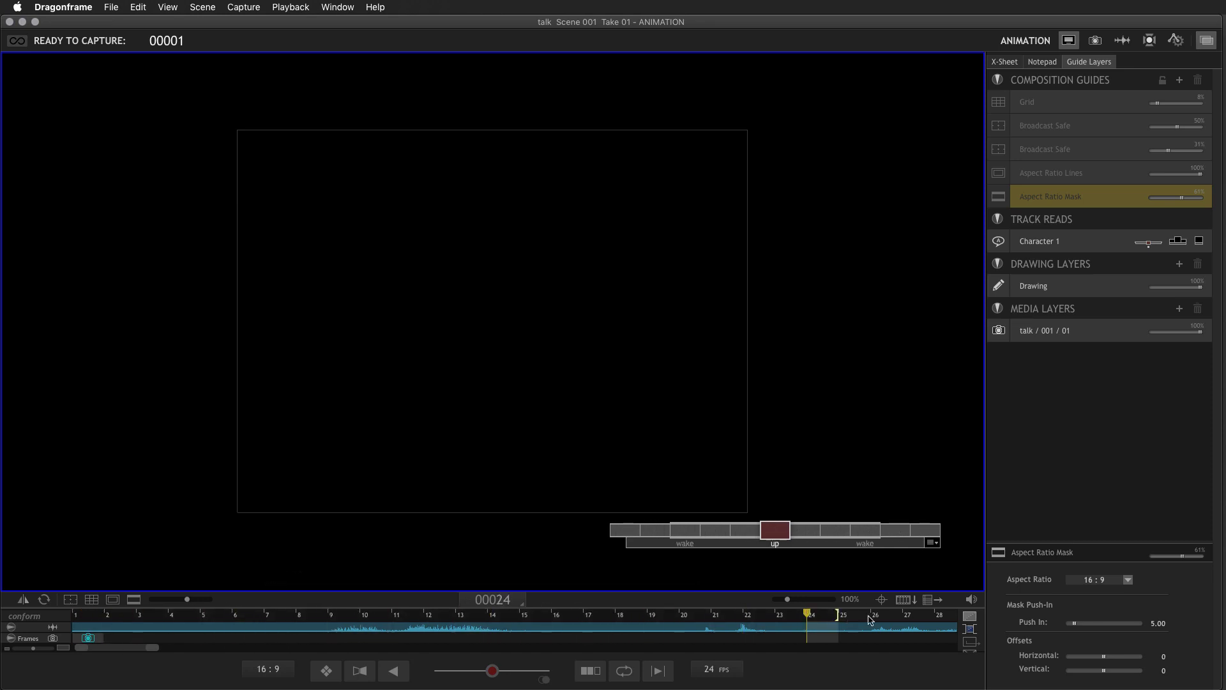
# Display the X-Sheet and step back from frame 24 to frame 13, examining its dialogue and phoneme columns.
pyautogui.click(1014, 62)
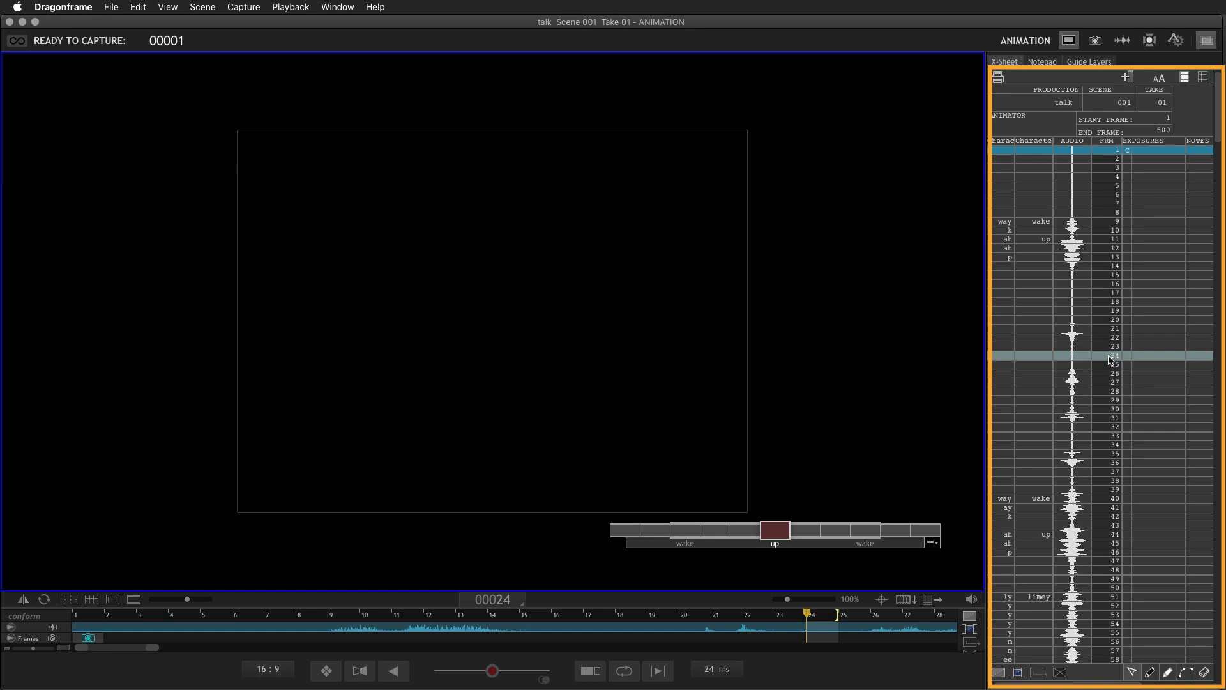
pyautogui.press('Left')
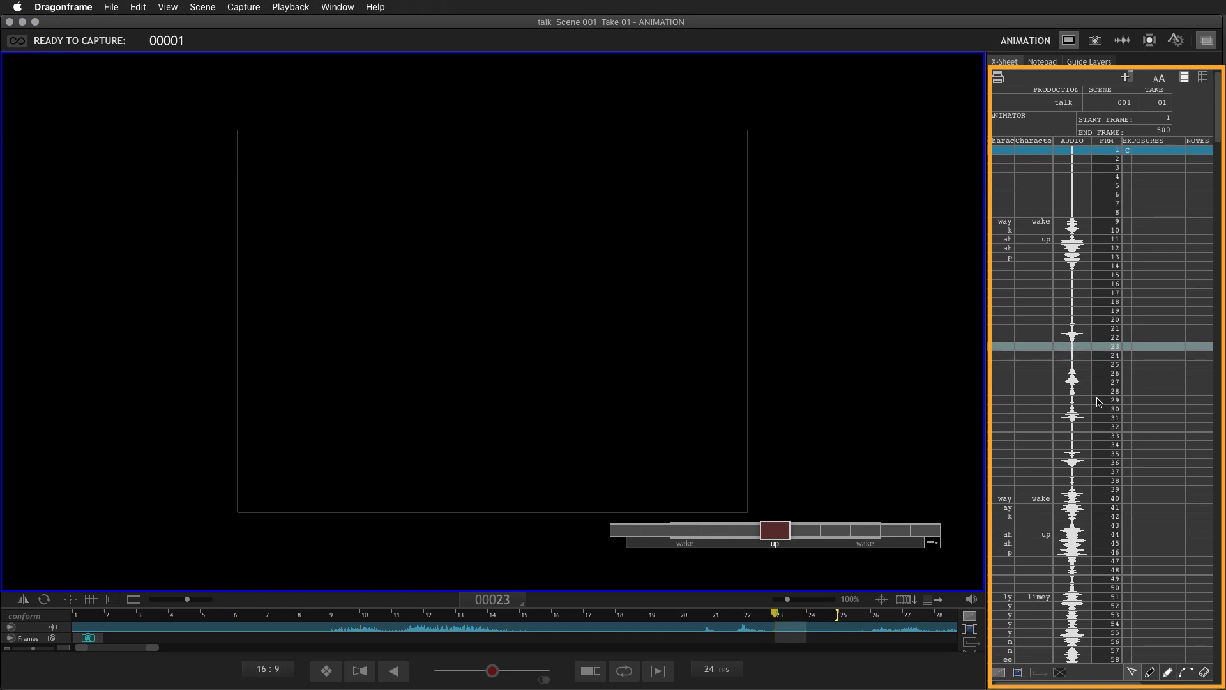
pyautogui.press('Left')
pyautogui.press('Left')
pyautogui.press('Left')
pyautogui.press('Left')
pyautogui.press('Left')
pyautogui.press('Left')
pyautogui.press('Left')
pyautogui.press('Left')
pyautogui.press('Left')
pyautogui.press('Left')
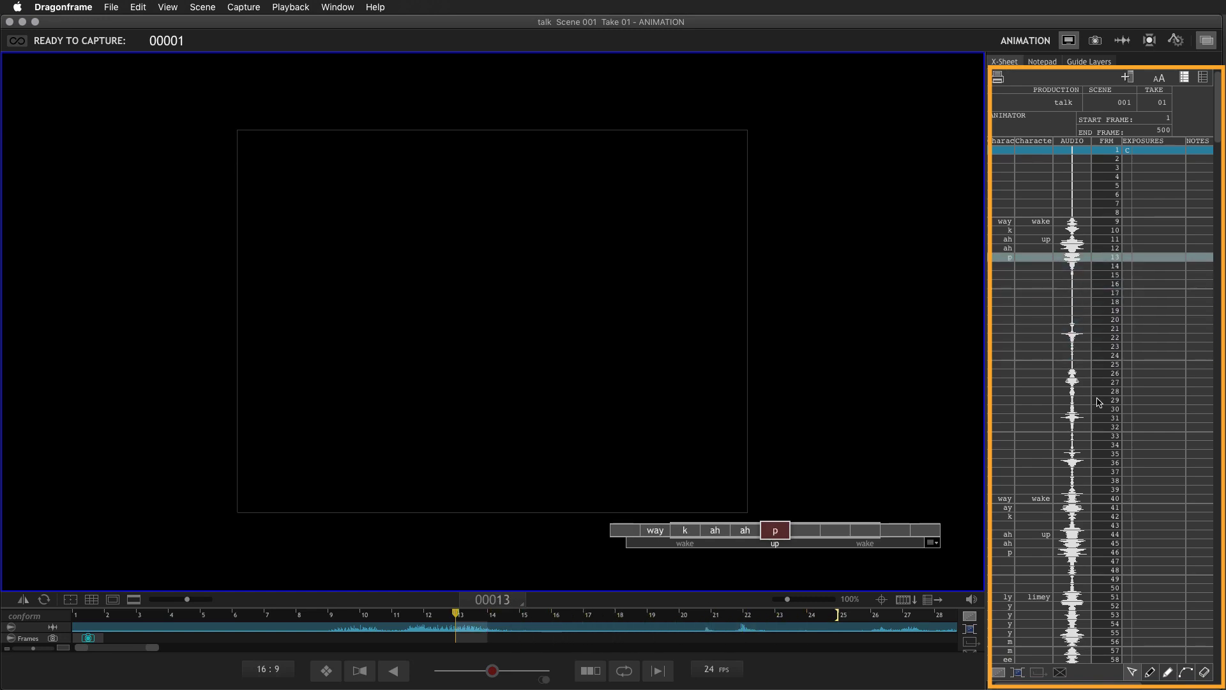
pyautogui.moveTo(900, 489)
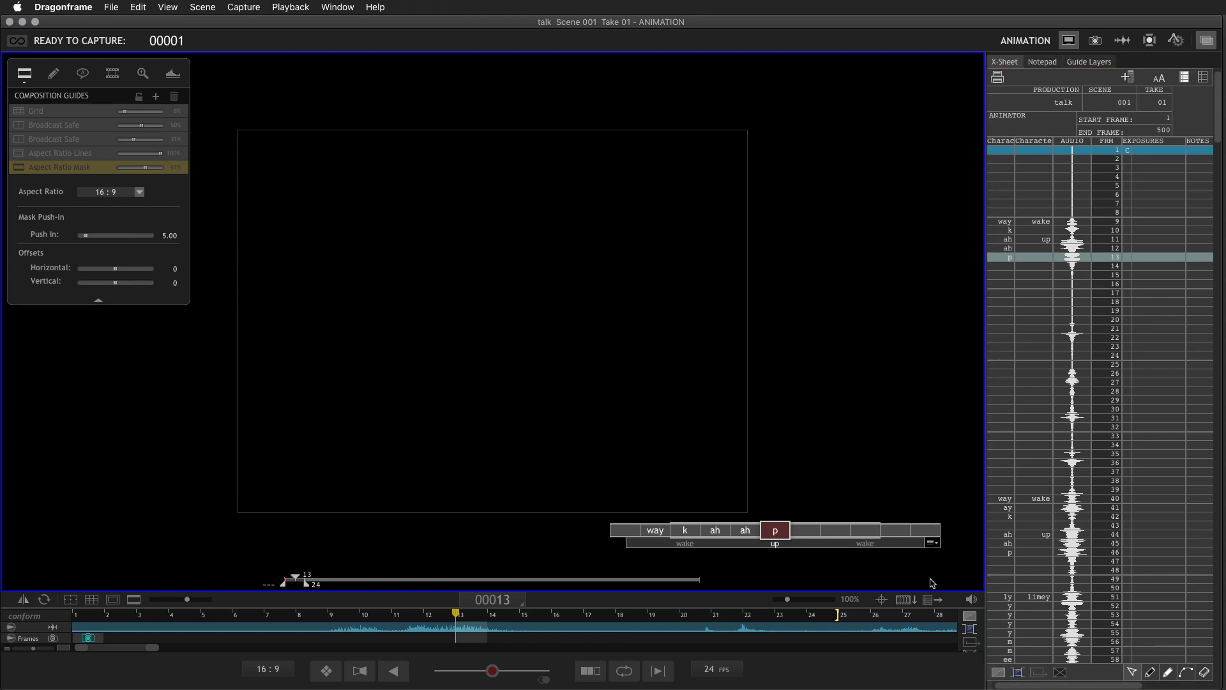
# Turn off the Character 1 track read and hide both the guide layers area and the timeline.
pyautogui.click(1080, 62)
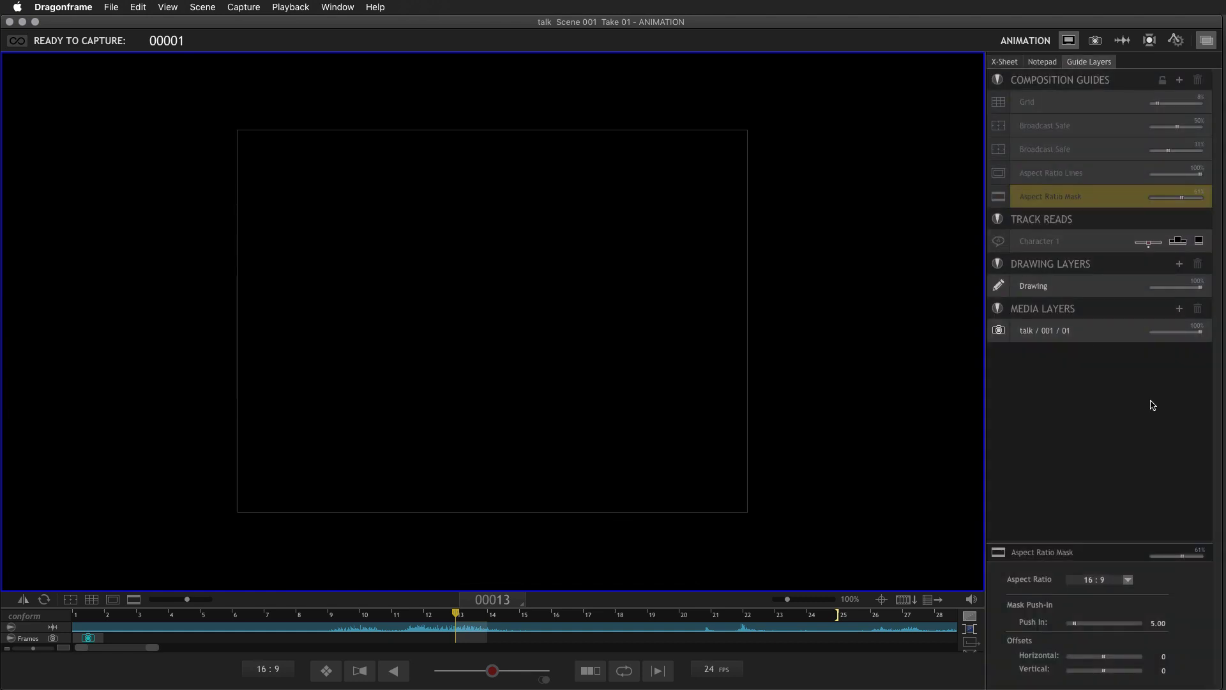
pyautogui.click(1206, 40)
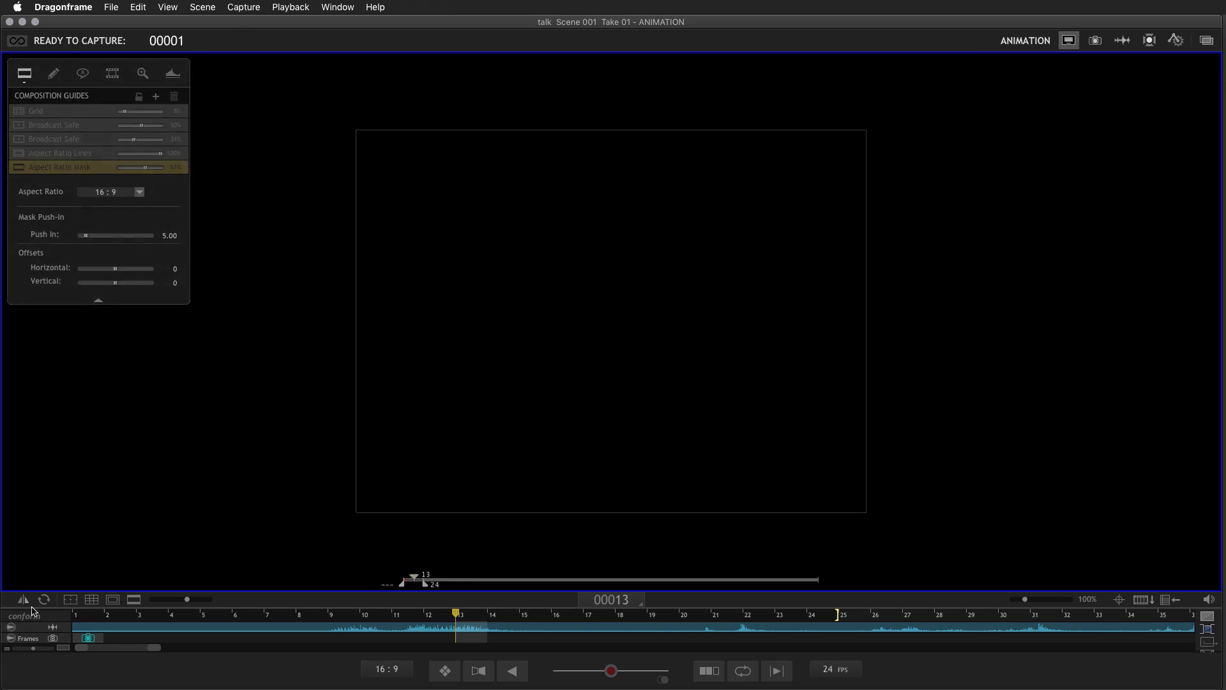
pyautogui.click(1142, 600)
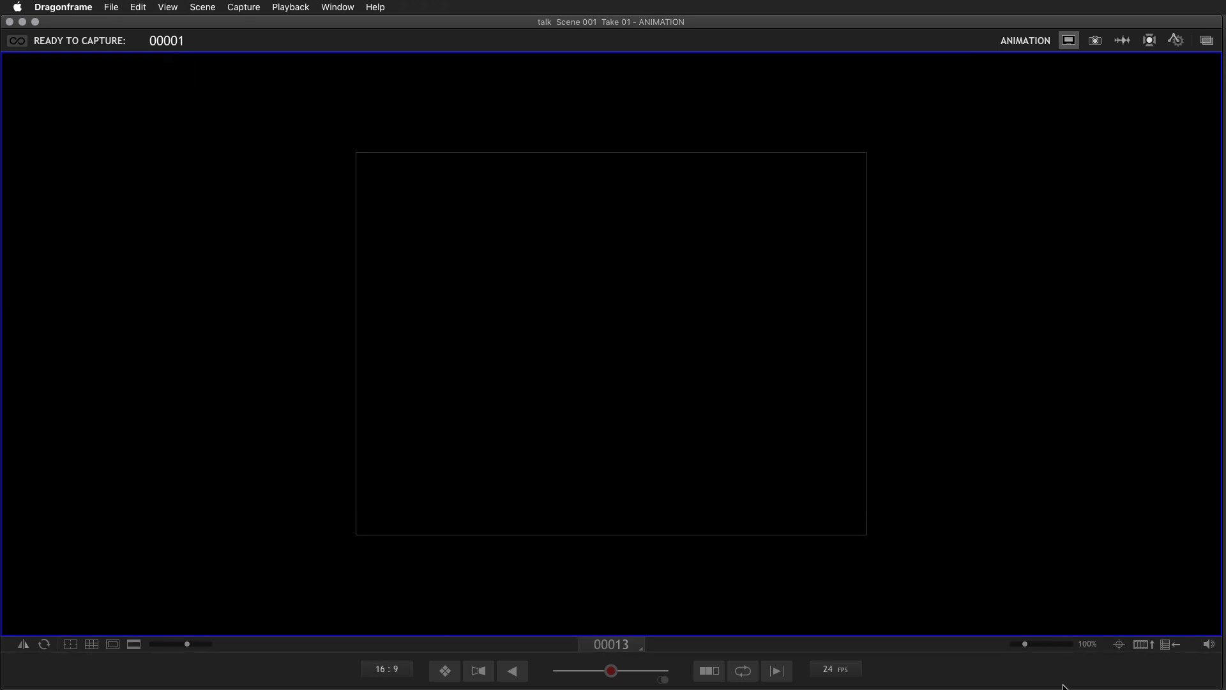
# Switch to the audio workspace and assign the MA03 mouth shape to Character 1 at frame 13.
pyautogui.click(1123, 41)
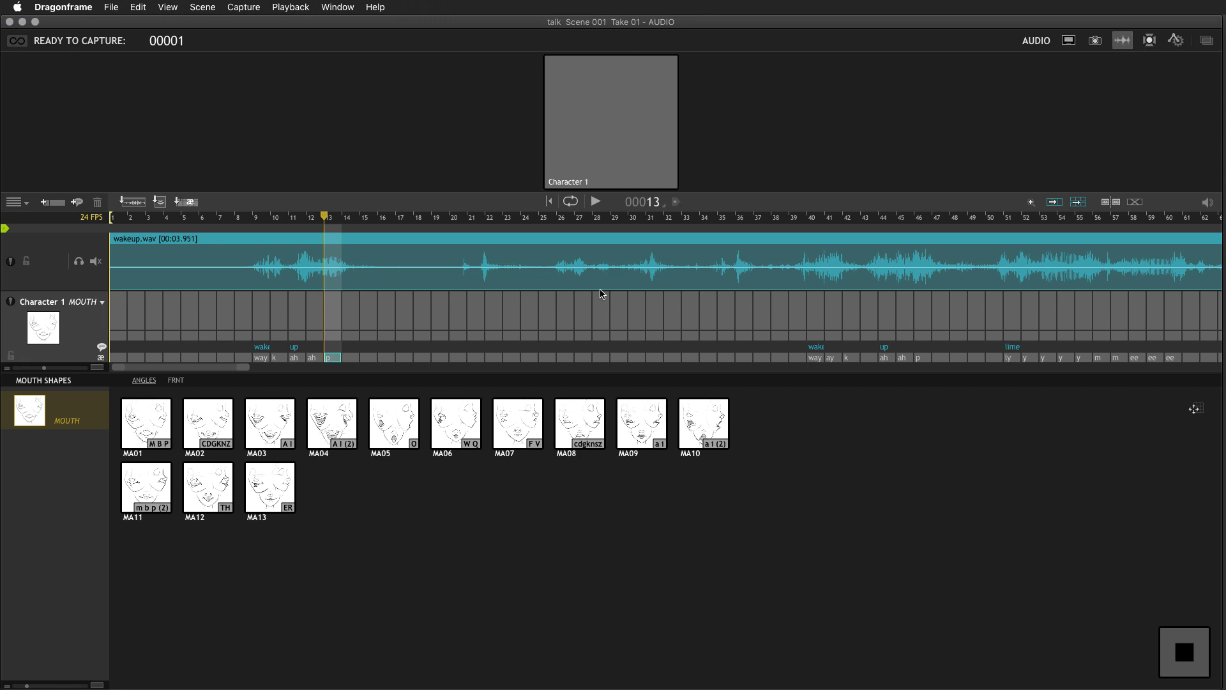
pyautogui.click(156, 429)
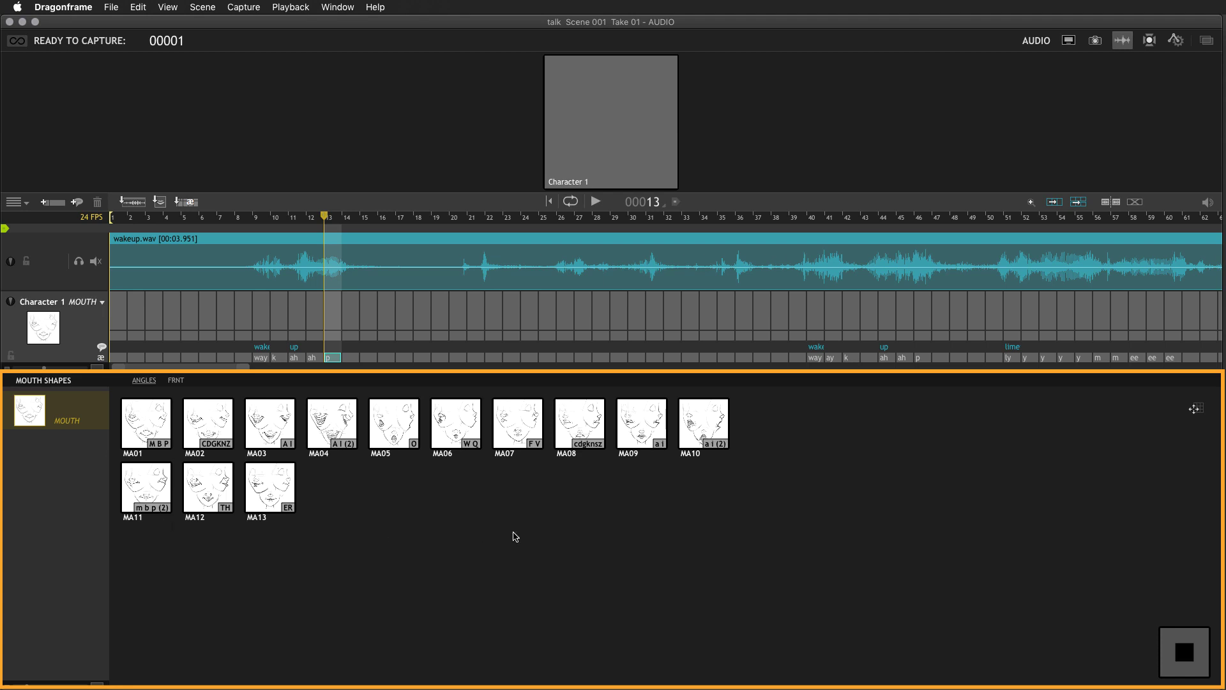
pyautogui.click(265, 435)
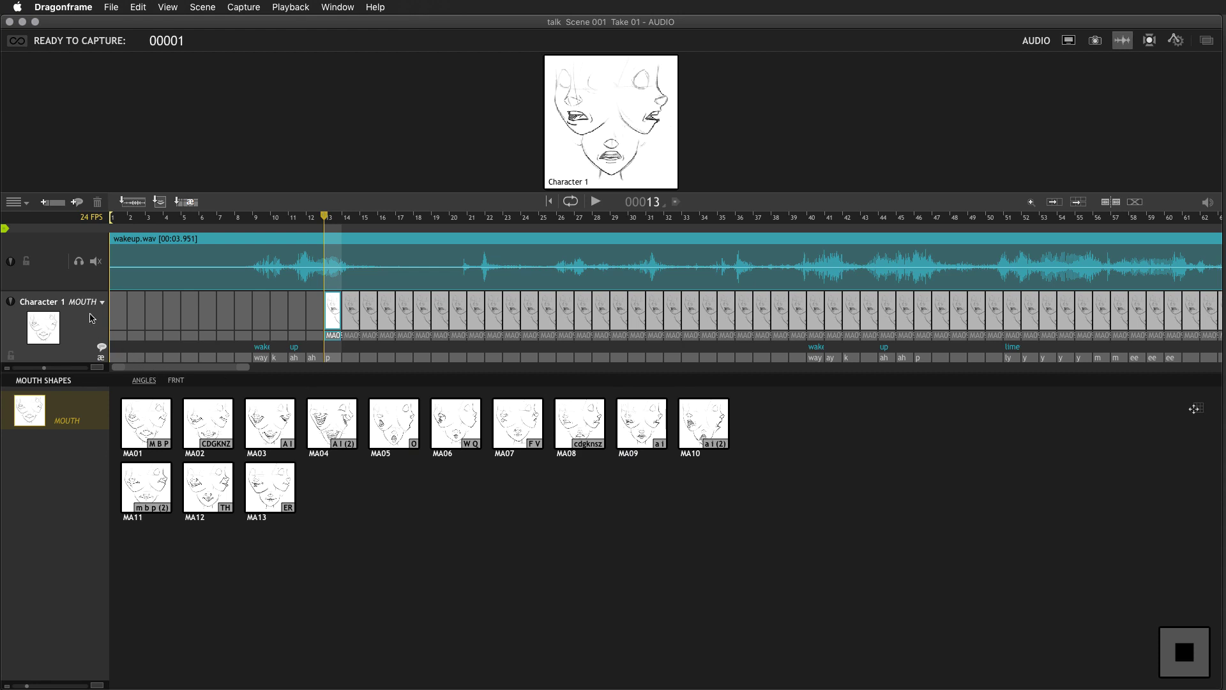
# Change Character 1's face set from MOUTH SHAPES to Dr. Sock.
pyautogui.scroll(-1, 97, 307)
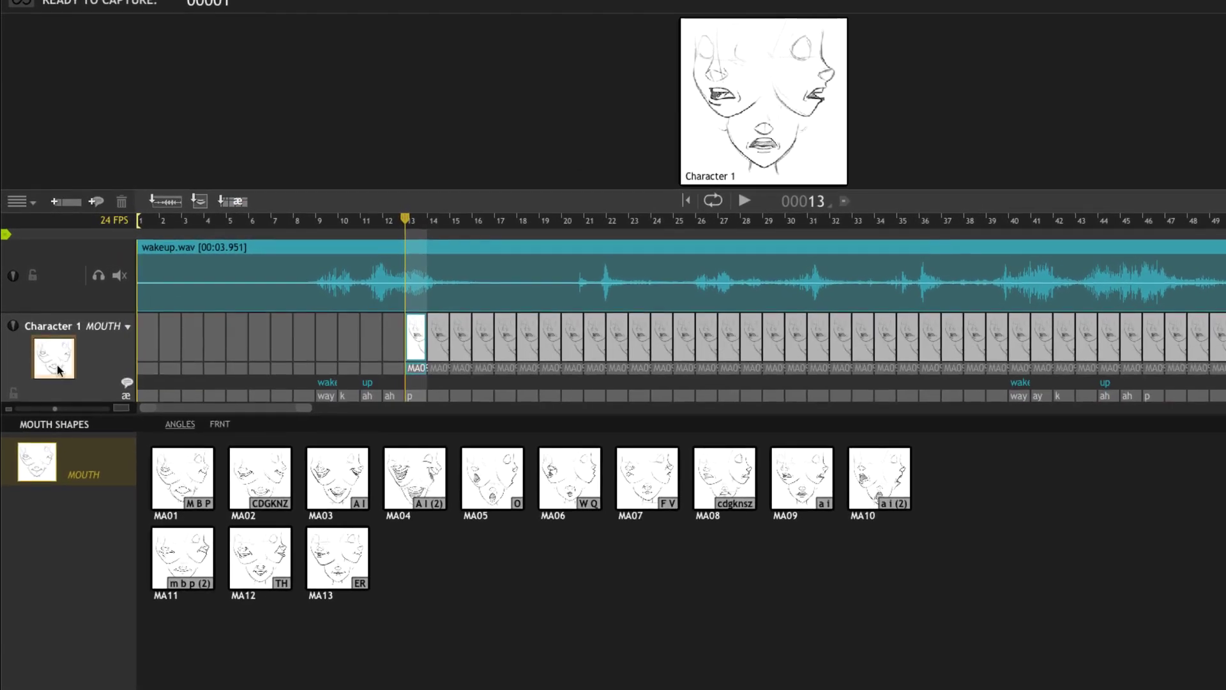
pyautogui.click(43, 328)
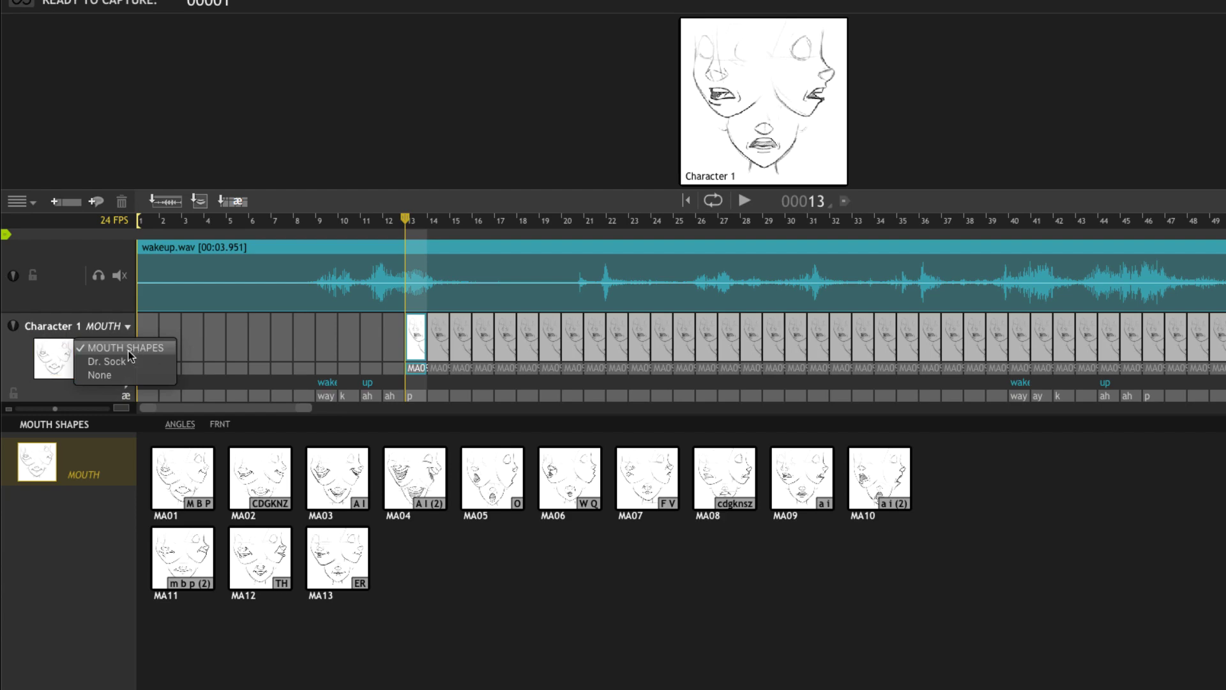
pyautogui.click(107, 361)
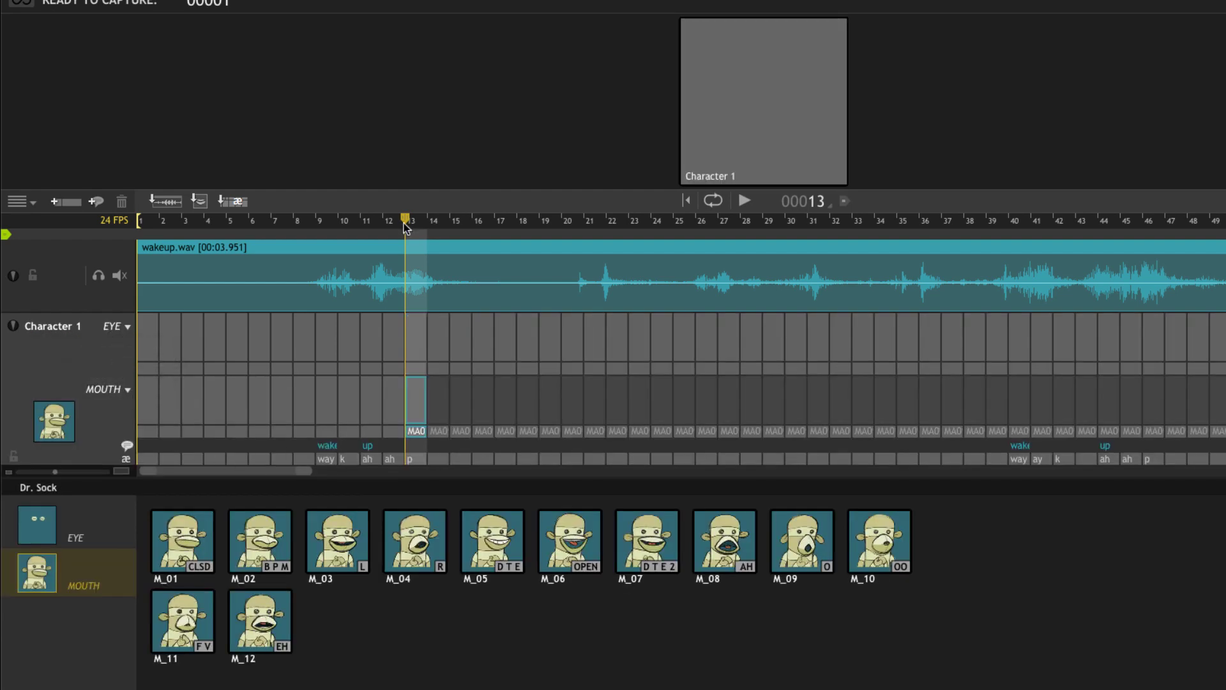
# Assign the closed mouth M_01 to Character 1 at frame 1 and scrub ahead to frame 5.
pyautogui.moveTo(391, 221); pyautogui.dragTo(94, 228)
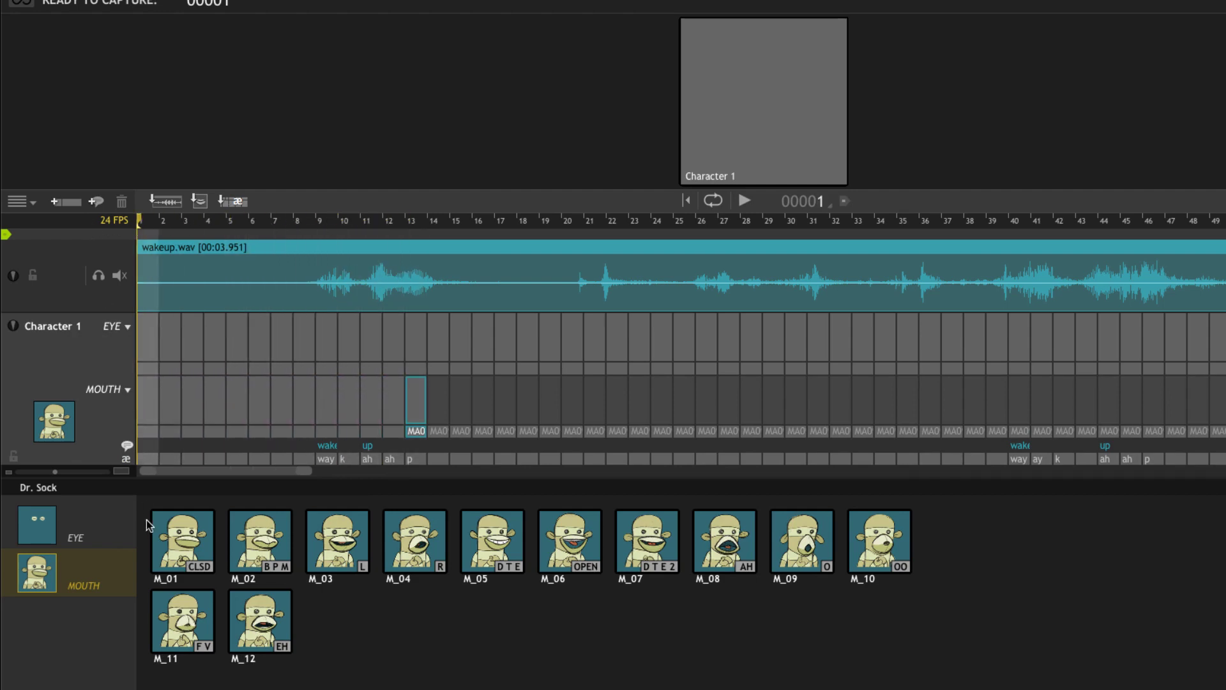
pyautogui.click(191, 533)
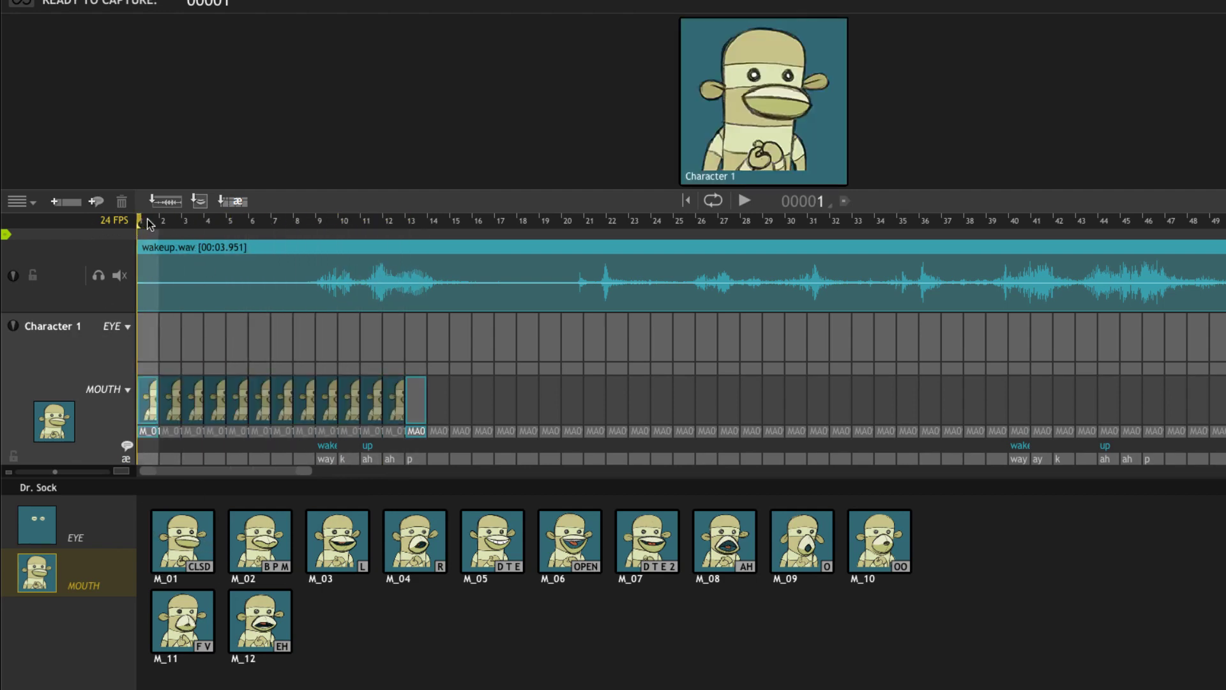
pyautogui.moveTo(147, 224); pyautogui.dragTo(215, 263)
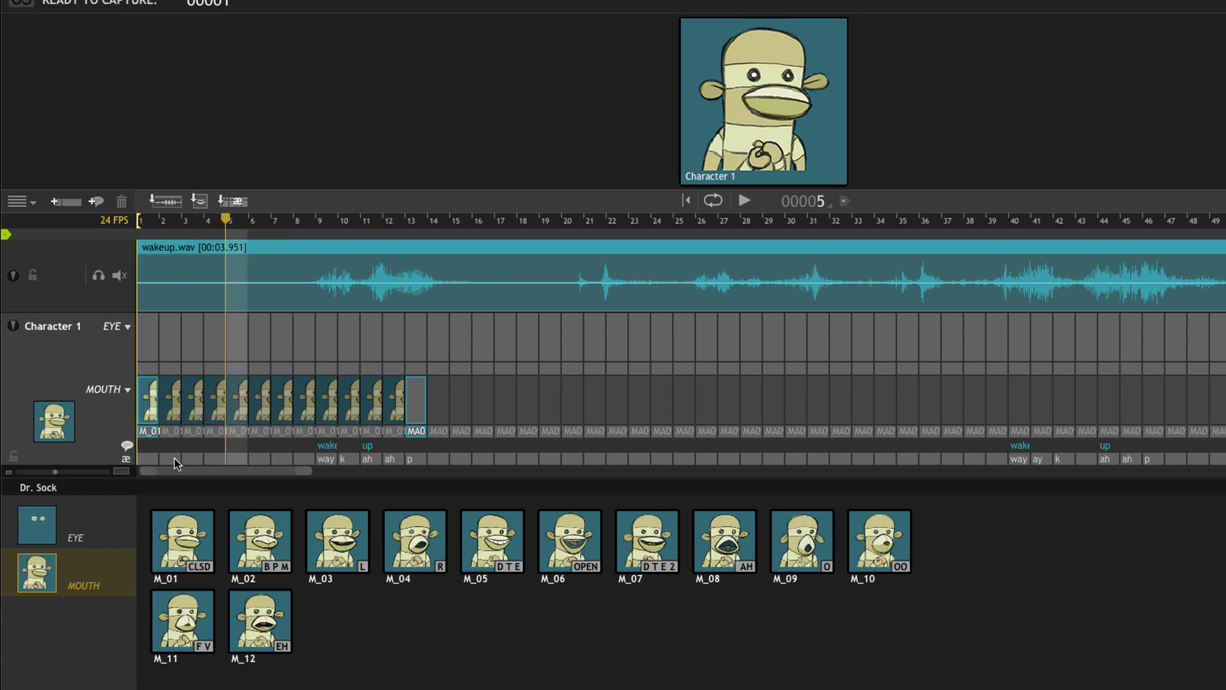
# Add the MB Blink to Character 1's eyes at frame 5 and end it with a blank key at frame 7.
pyautogui.moveTo(295, 470); pyautogui.dragTo(168, 471)
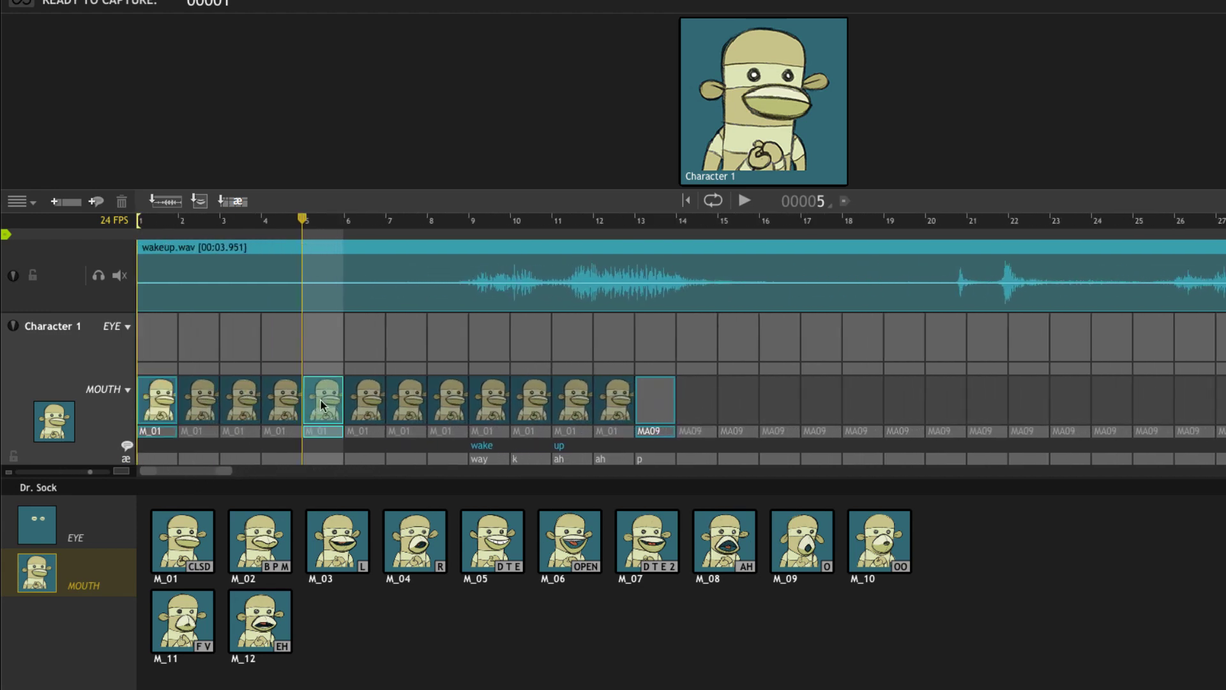
pyautogui.click(40, 521)
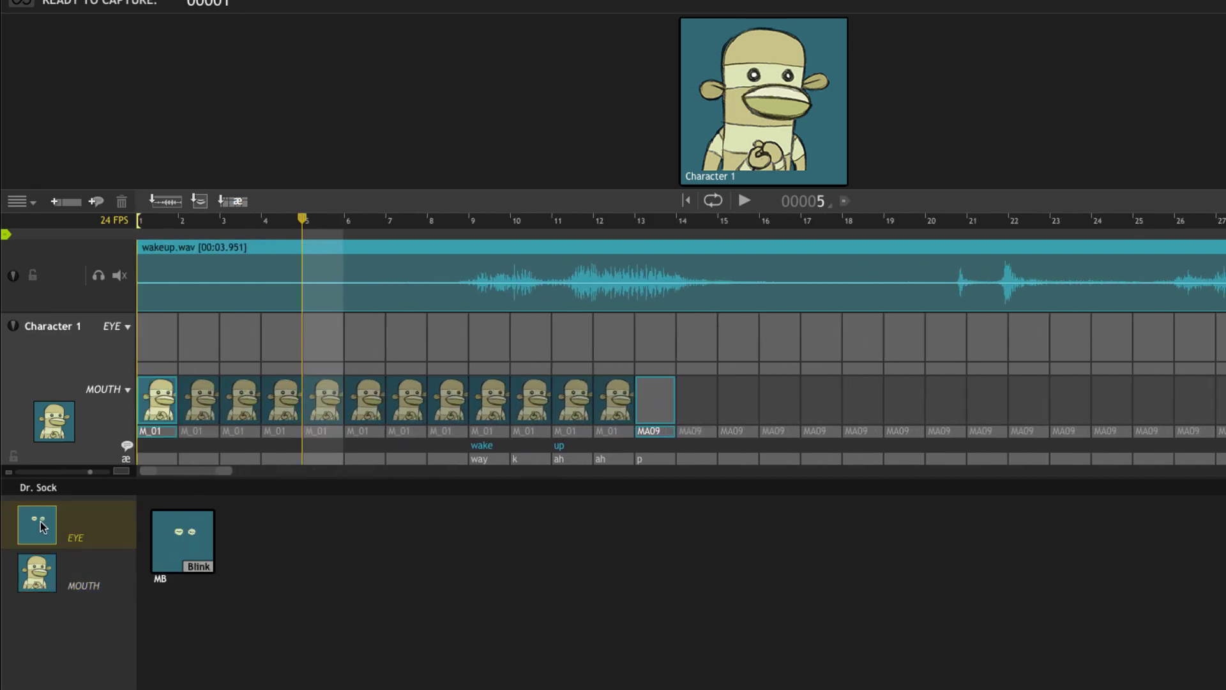
pyautogui.click(193, 543)
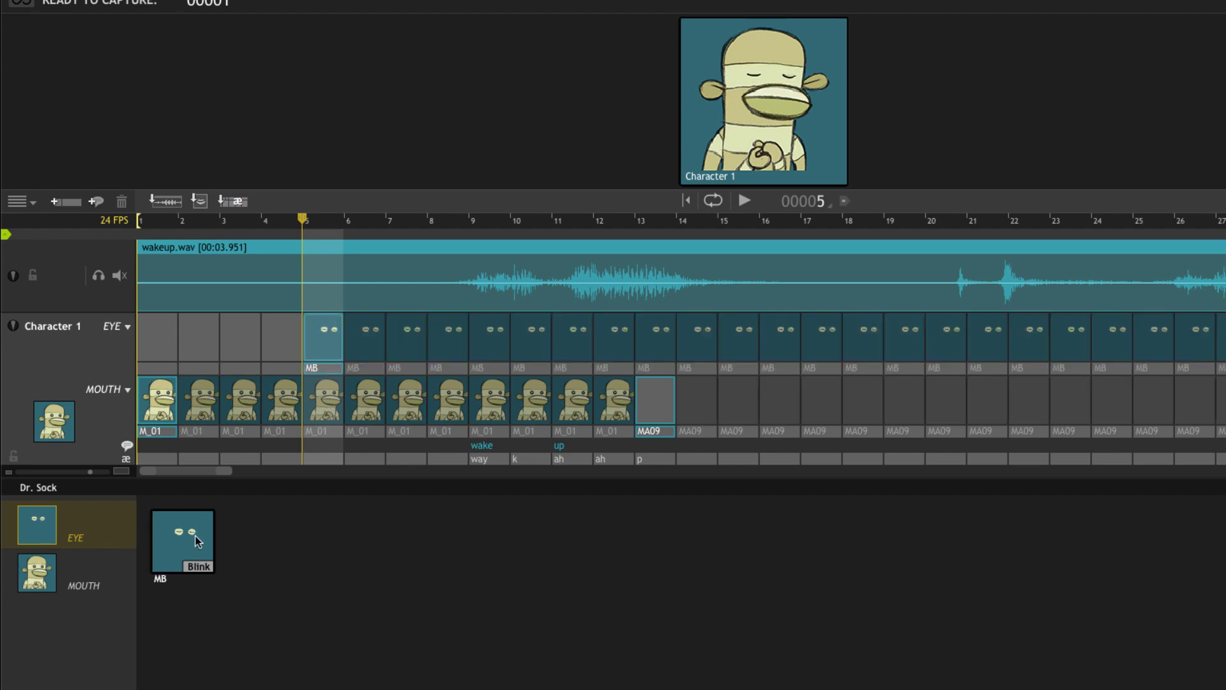
pyautogui.moveTo(307, 221); pyautogui.dragTo(385, 229)
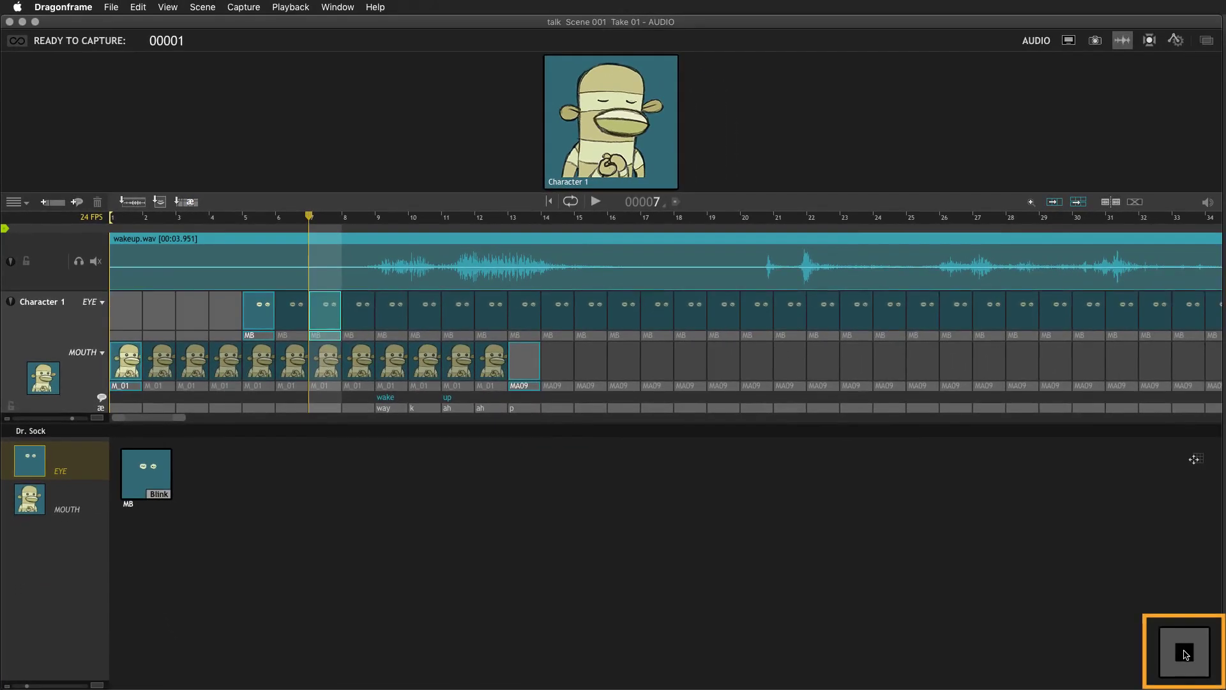
pyautogui.click(1185, 653)
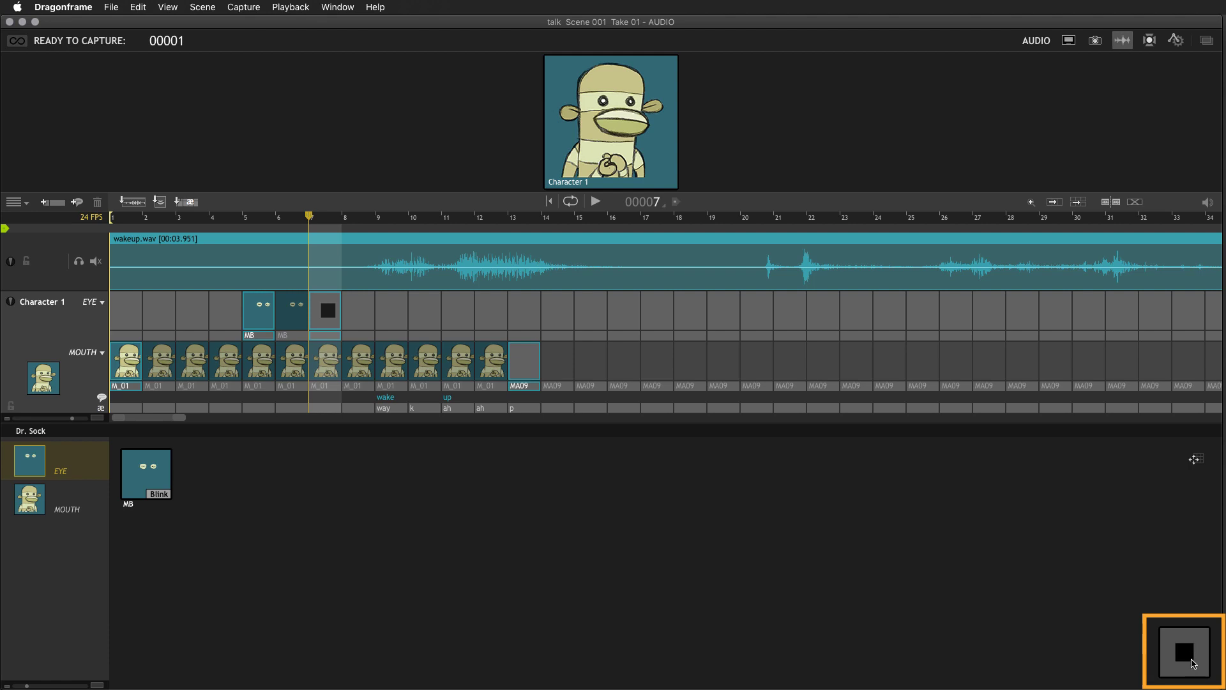
# Assign the M_03 mouth shape to Character 1 at frame 9, where the word "wake" starts.
pyautogui.moveTo(303, 216); pyautogui.dragTo(471, 229)
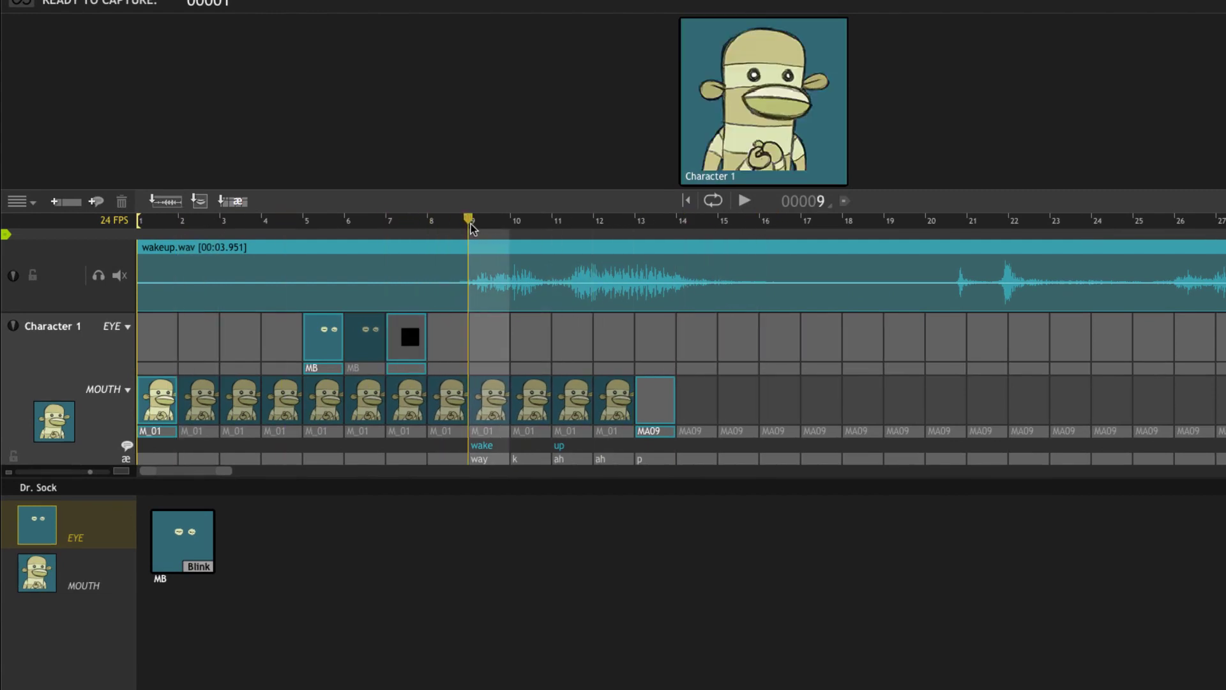
pyautogui.click(51, 583)
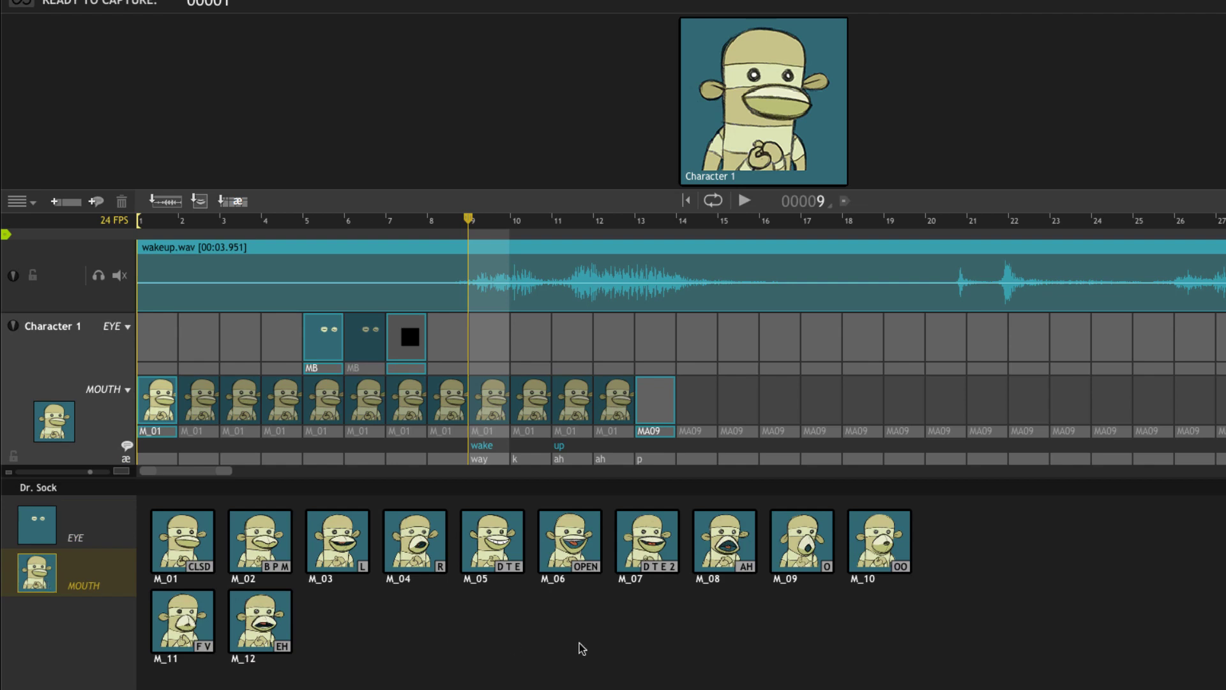
pyautogui.click(343, 558)
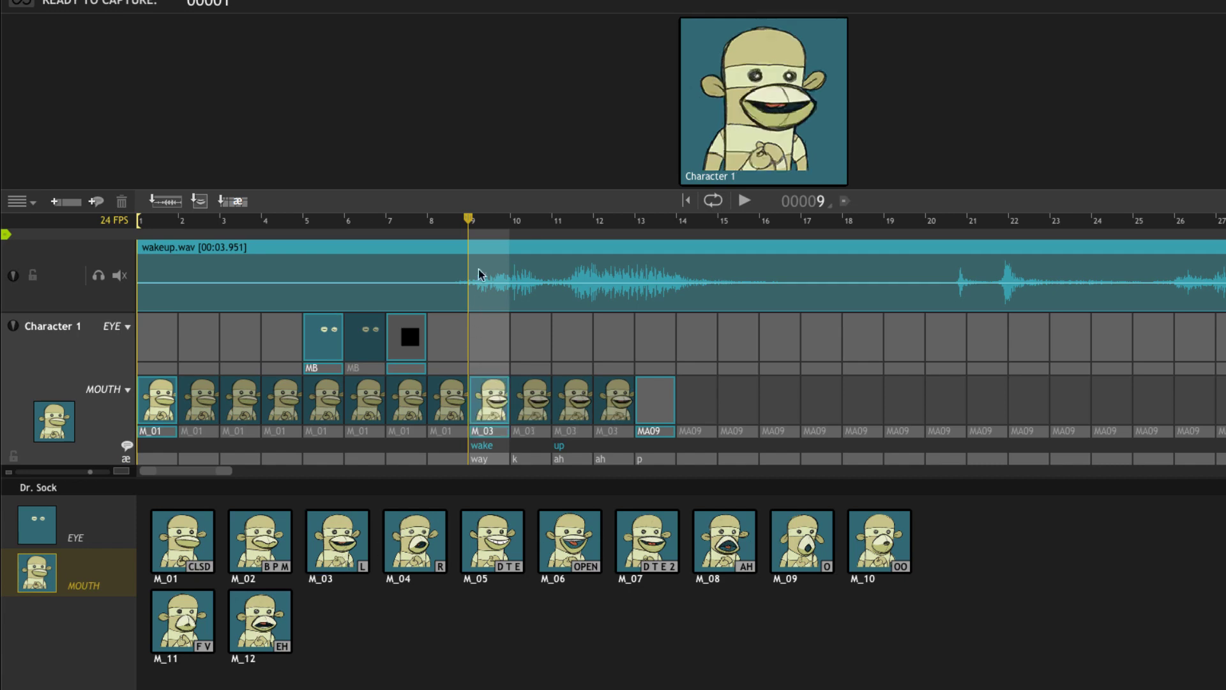
# Try M_08 for Character 1's mouth at frame 10, and replace it with M_12.
pyautogui.click(495, 223)
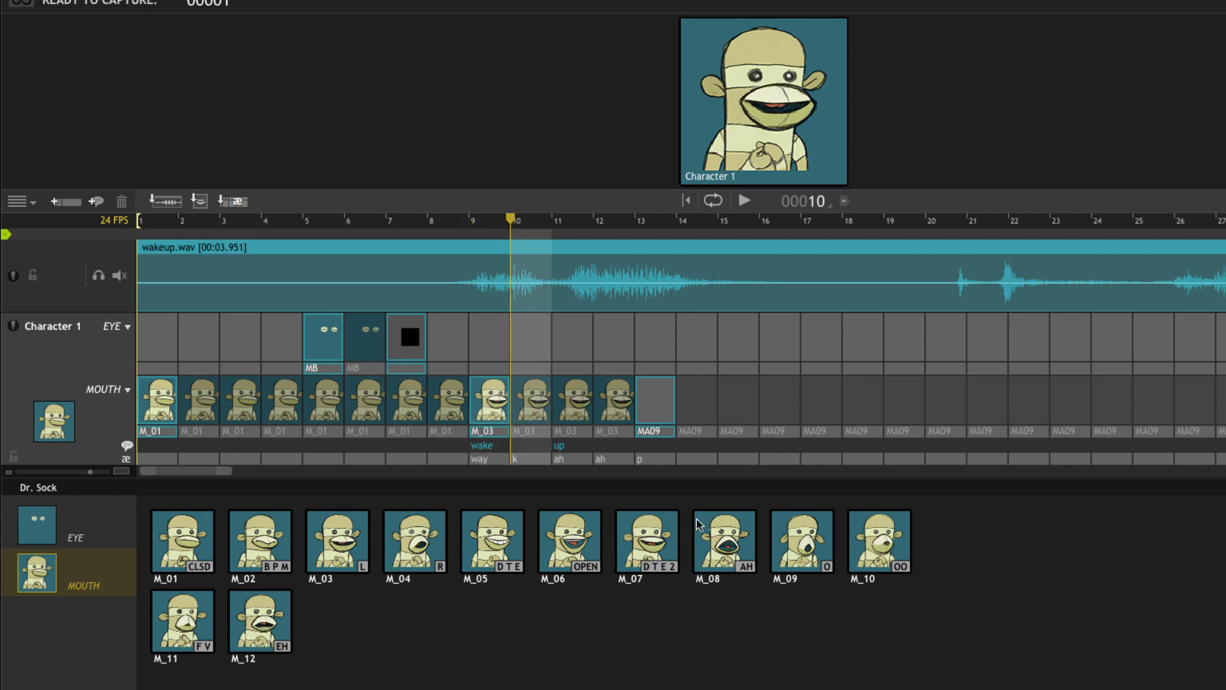
pyautogui.click(733, 550)
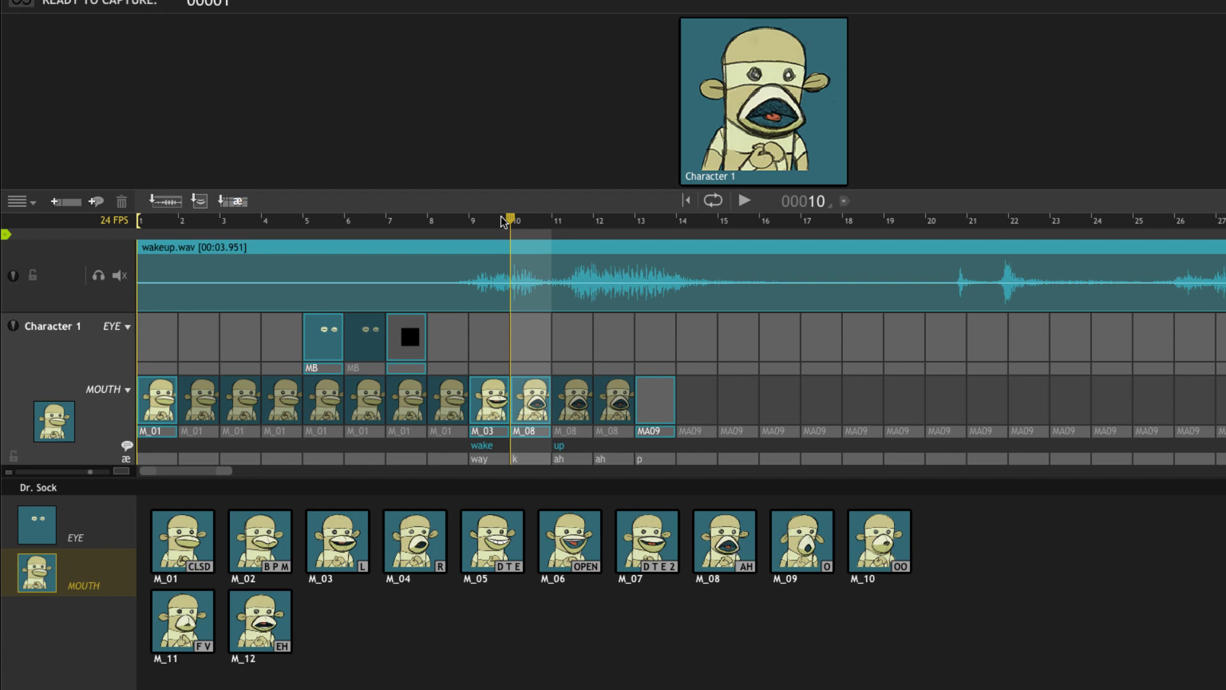
pyautogui.click(544, 223)
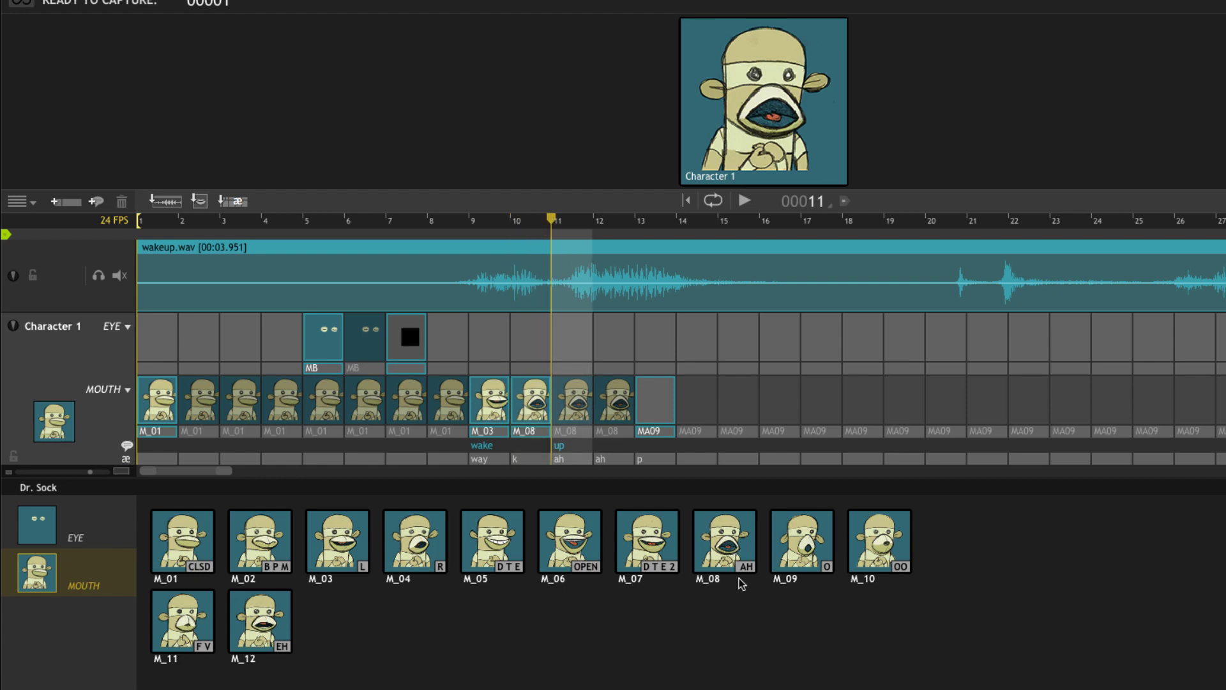
pyautogui.click(530, 225)
pyautogui.click(539, 409)
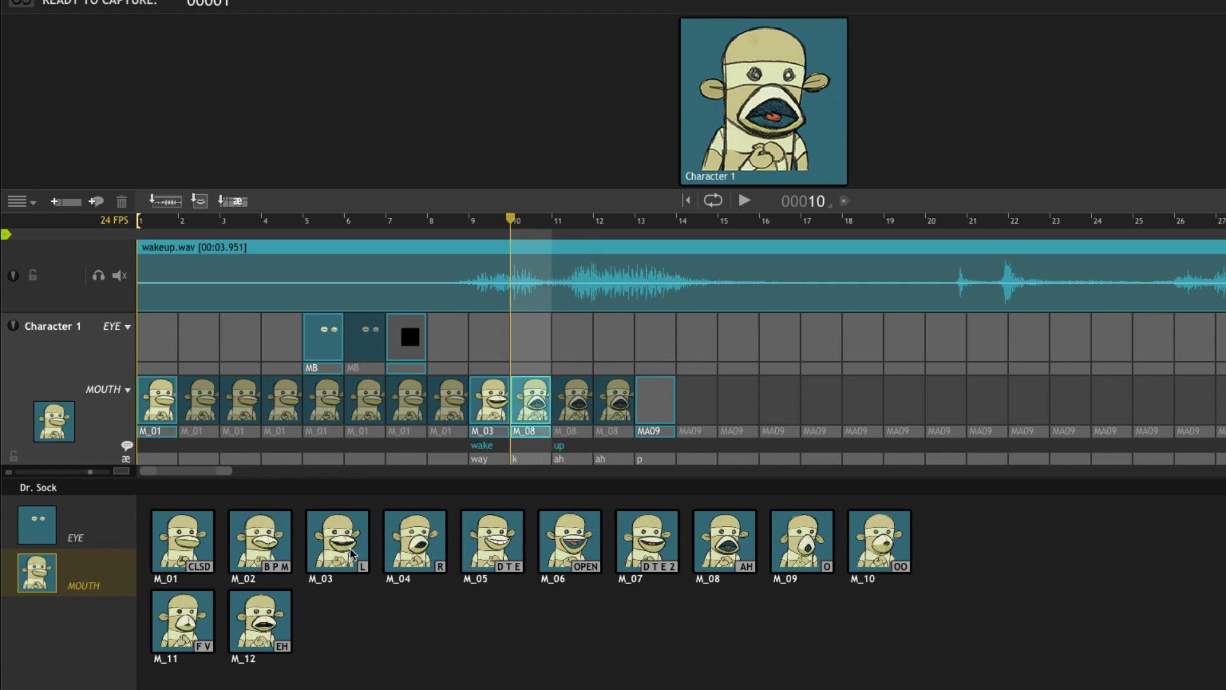
pyautogui.click(258, 622)
# Assign the M_08 mouth shape to Character 1 at frame 11 and M_02 at frame 12.
pyautogui.click(551, 225)
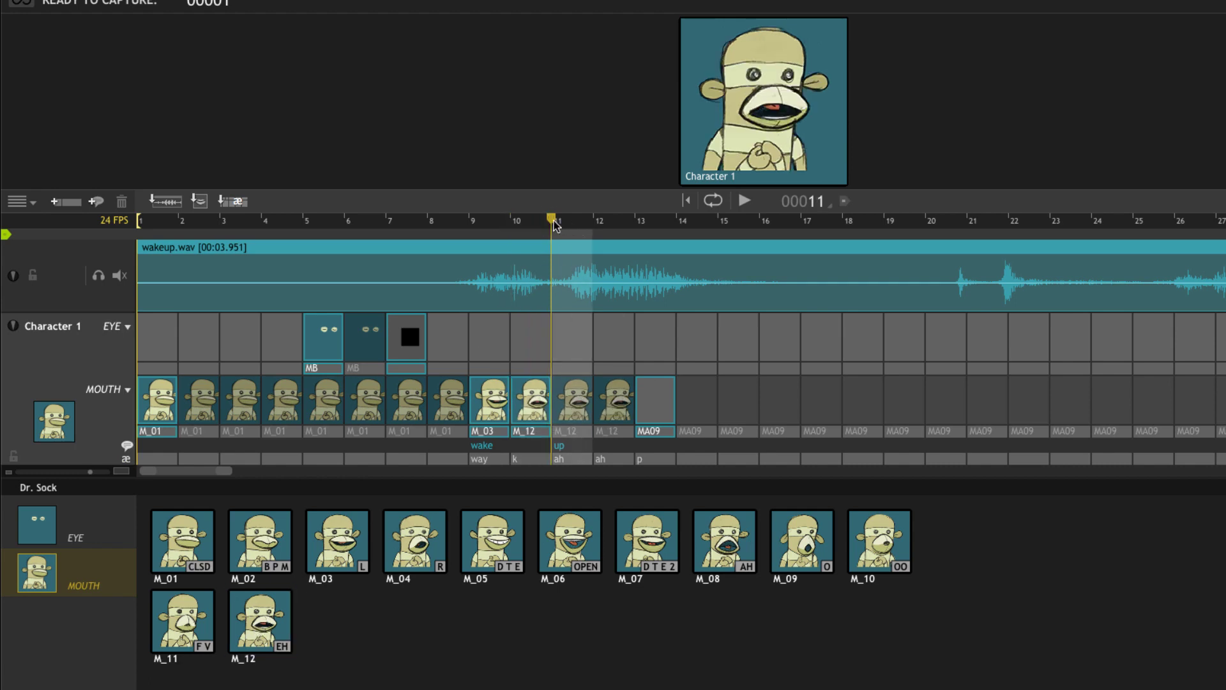
pyautogui.click(728, 544)
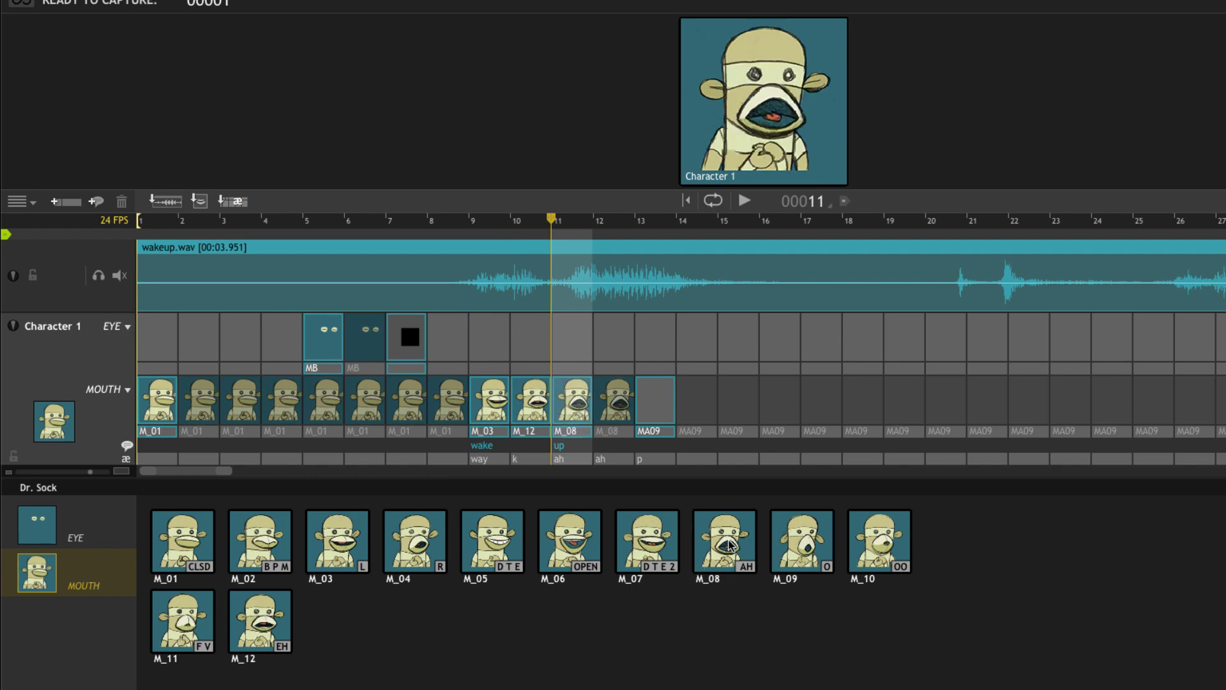
pyautogui.click(606, 223)
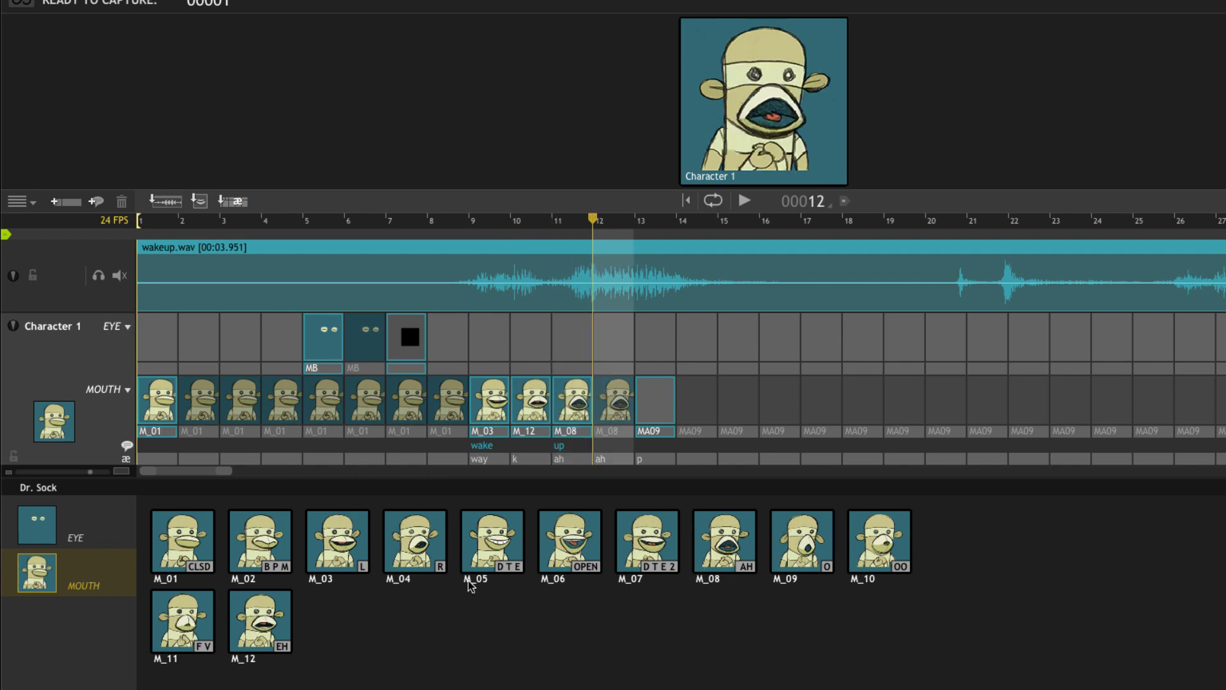
pyautogui.click(276, 546)
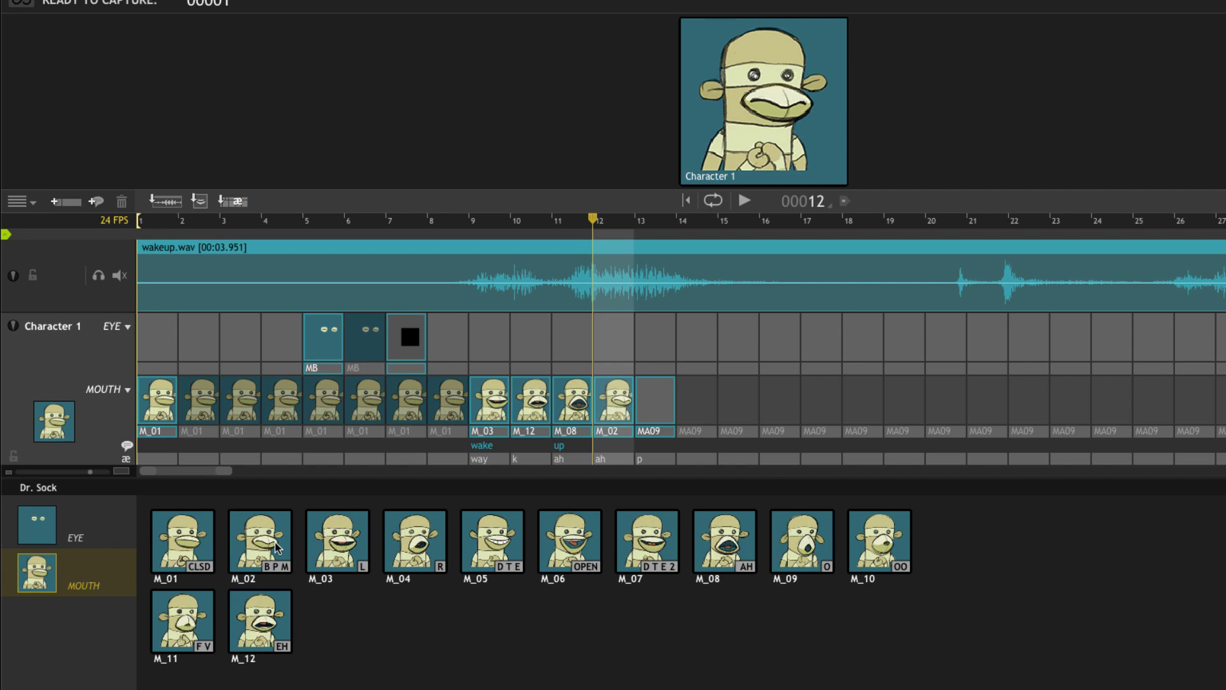
# Scrub back before the word "wake" and play the lip sync to check it against the audio.
pyautogui.moveTo(595, 223); pyautogui.dragTo(350, 221)
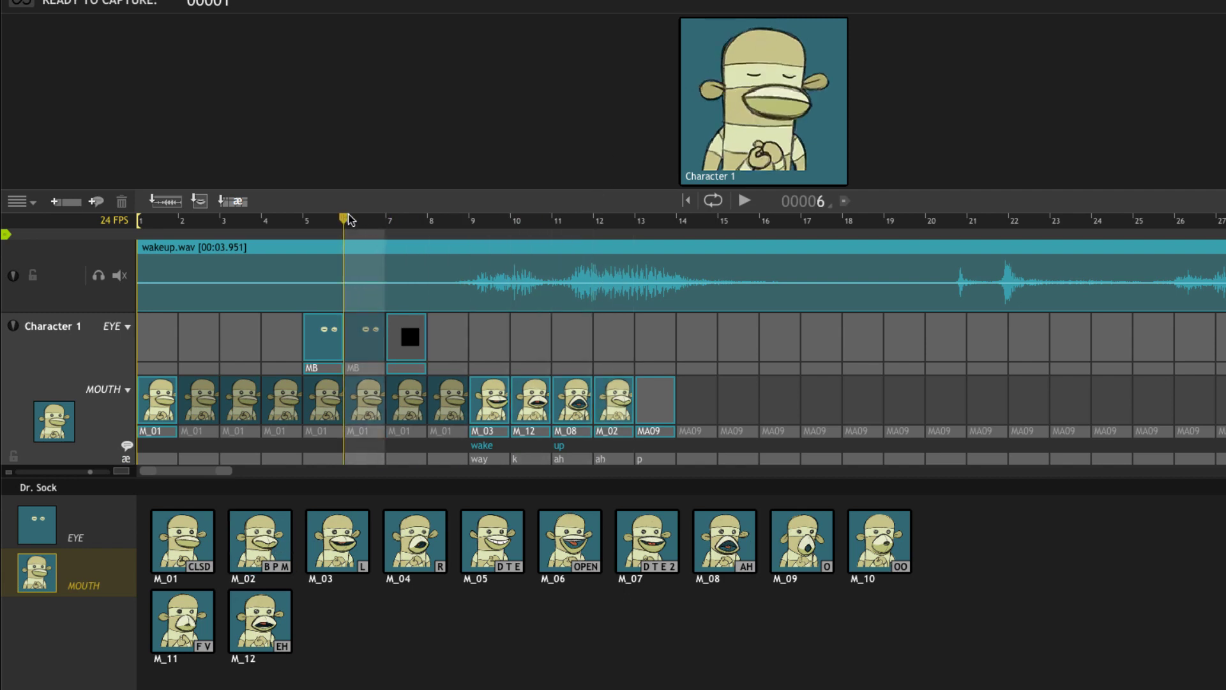
pyautogui.press('space')
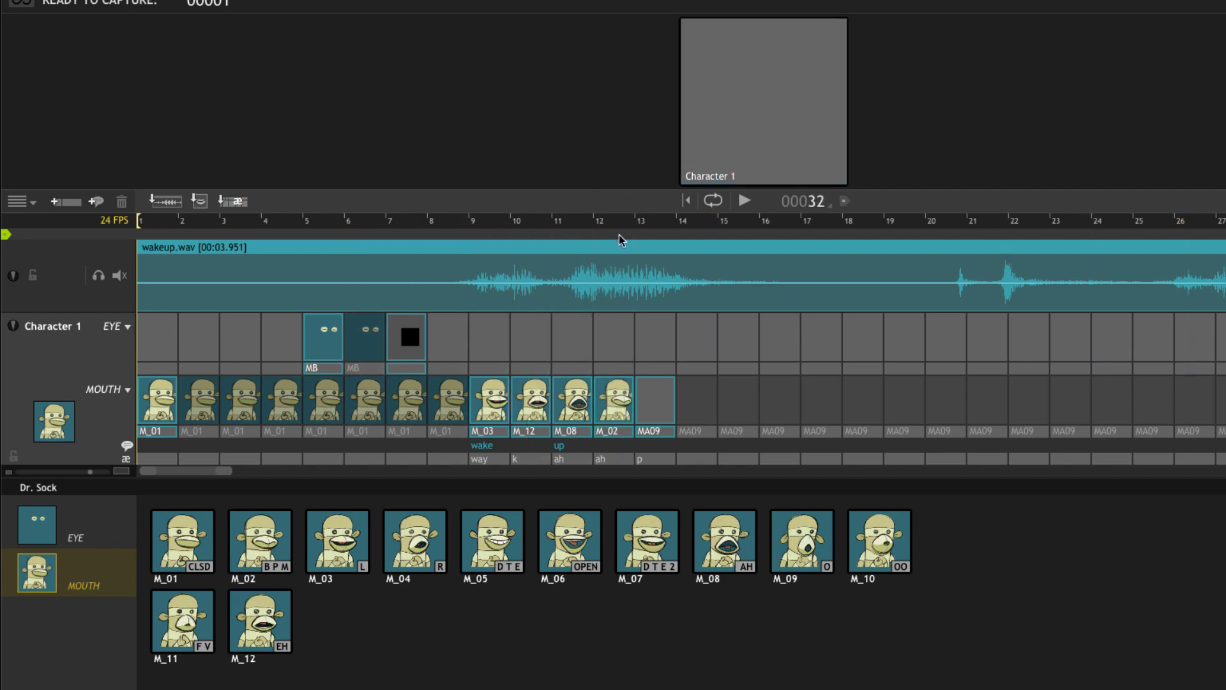
pyautogui.press('space')
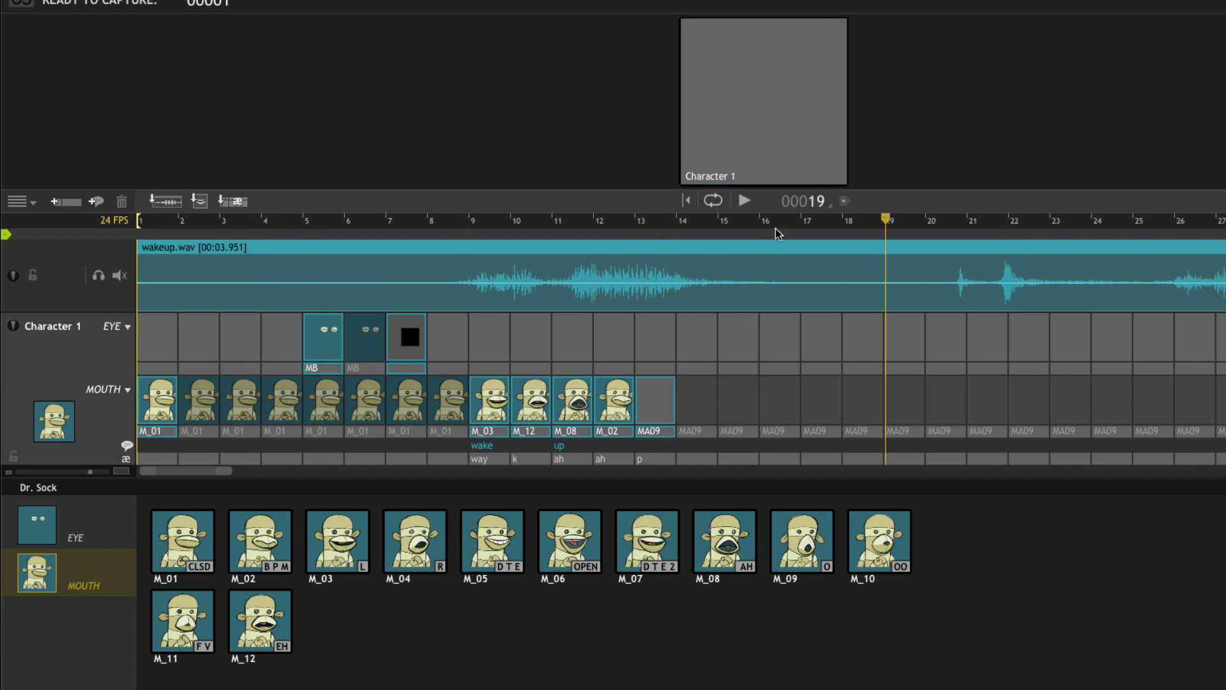
# Replace Character 1's mouth at frame 13 with M_02 and assign the closed mouth M_01 at frame 14.
pyautogui.moveTo(732, 222); pyautogui.dragTo(681, 225)
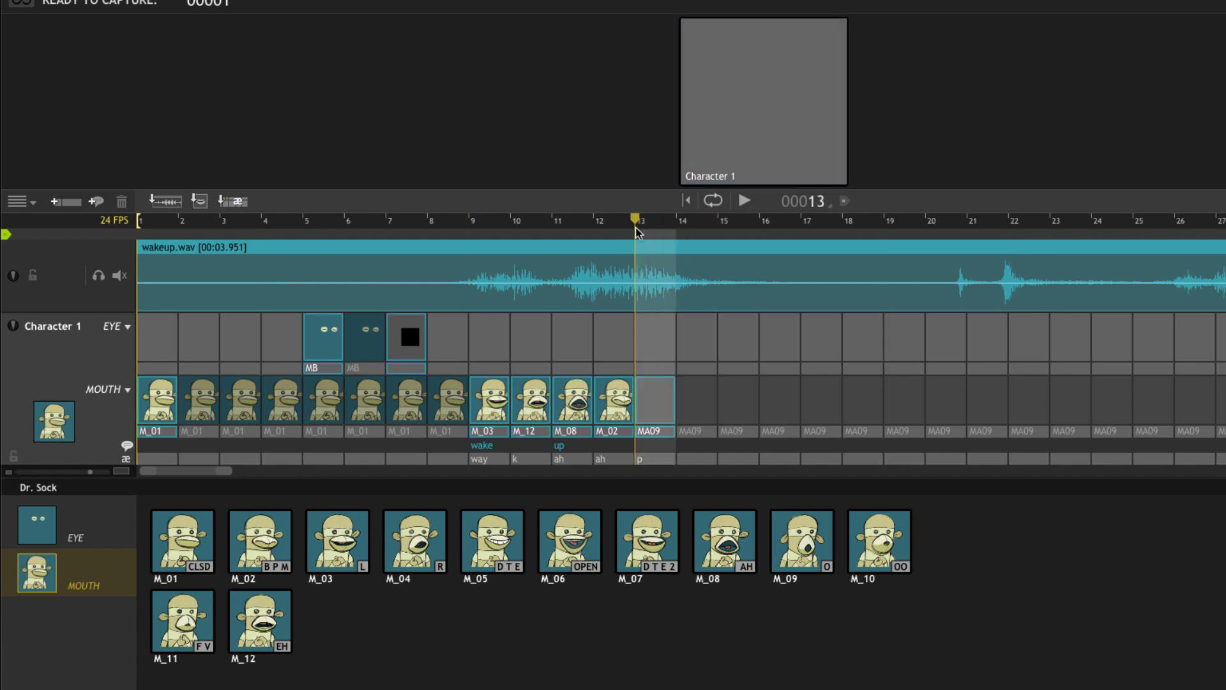
pyautogui.click(269, 551)
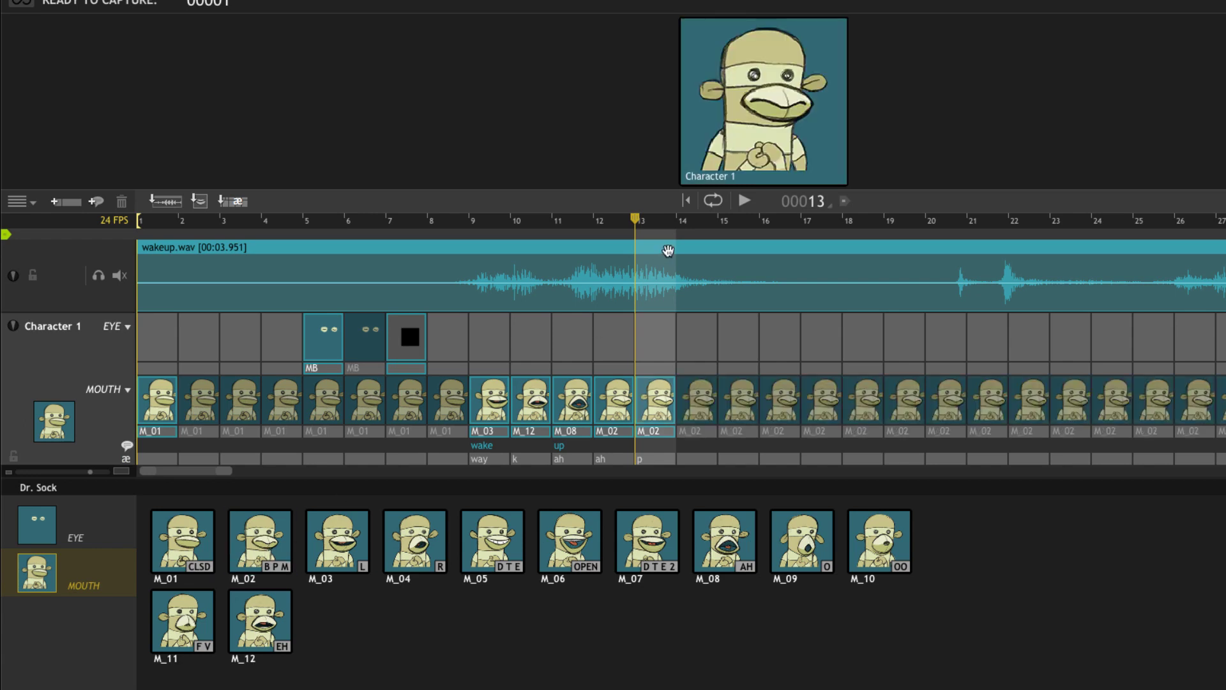
pyautogui.moveTo(635, 223); pyautogui.dragTo(671, 224)
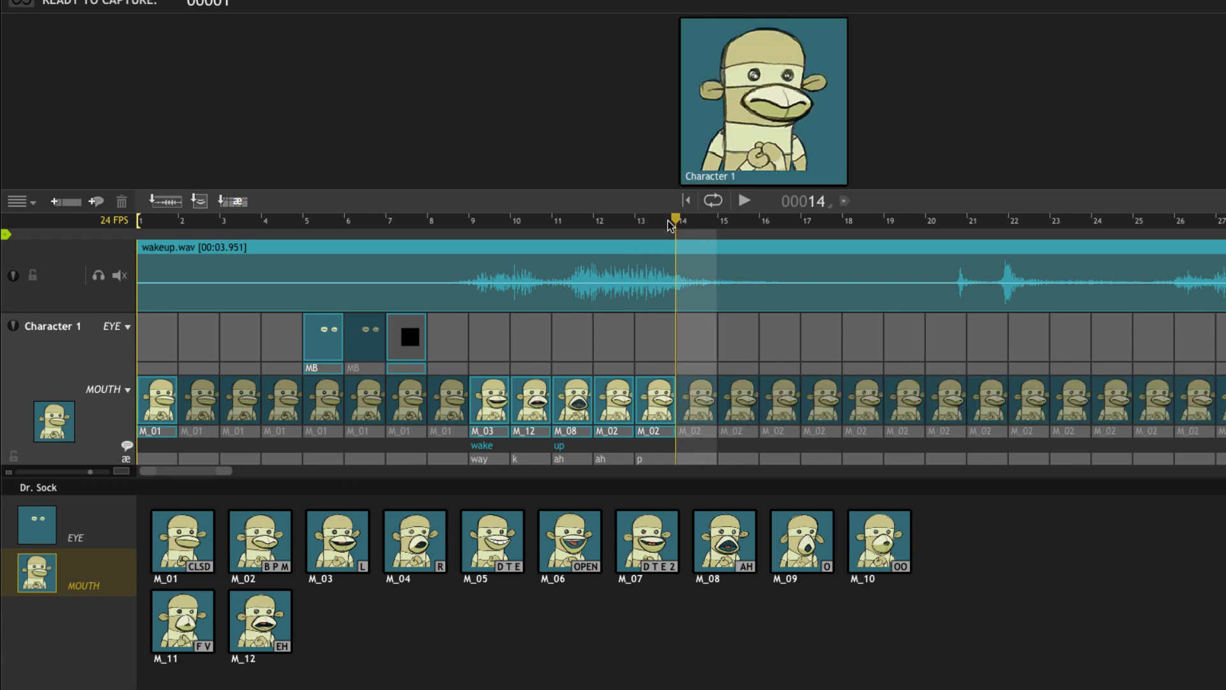
pyautogui.click(189, 549)
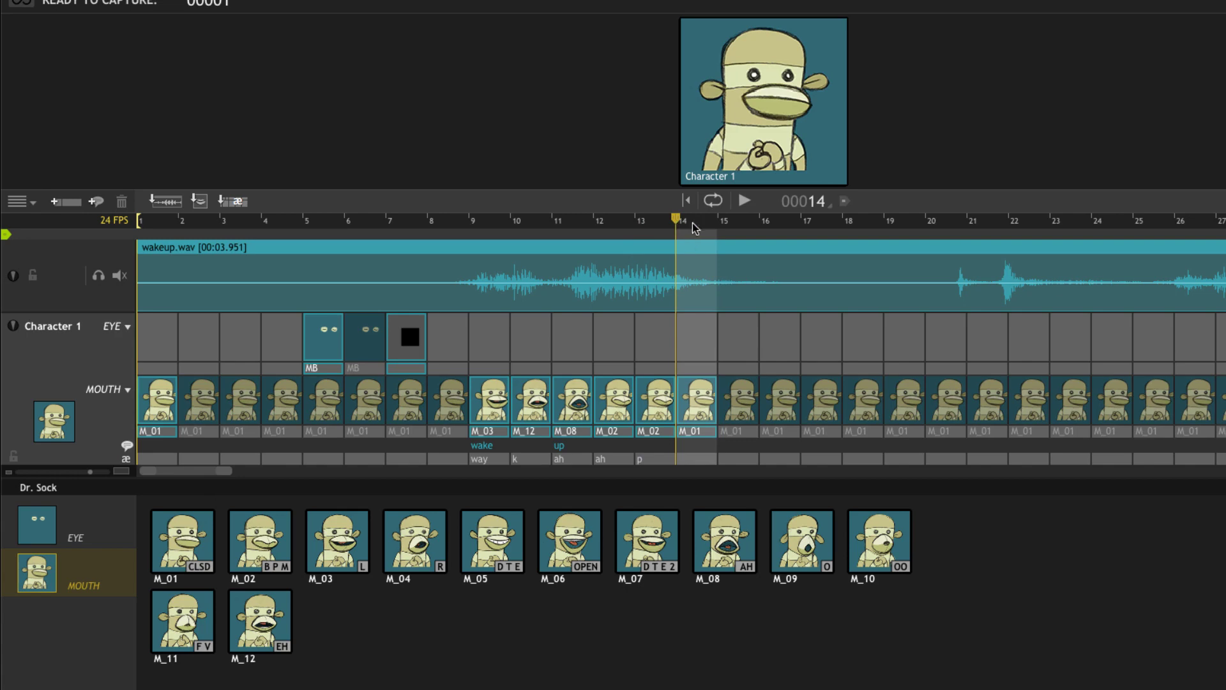
# Add a second MB Blink to Character 1's eyes at frame 17 and end it with a blank key at frame 19.
pyautogui.moveTo(691, 225); pyautogui.dragTo(785, 232)
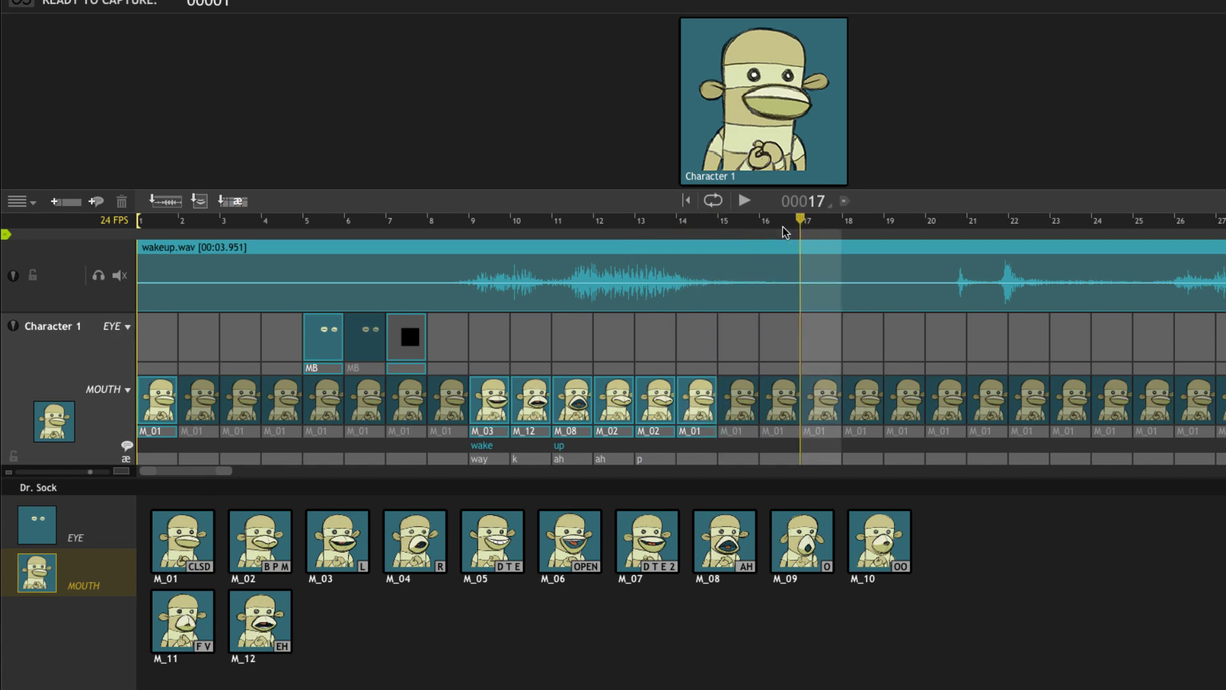
pyautogui.click(818, 336)
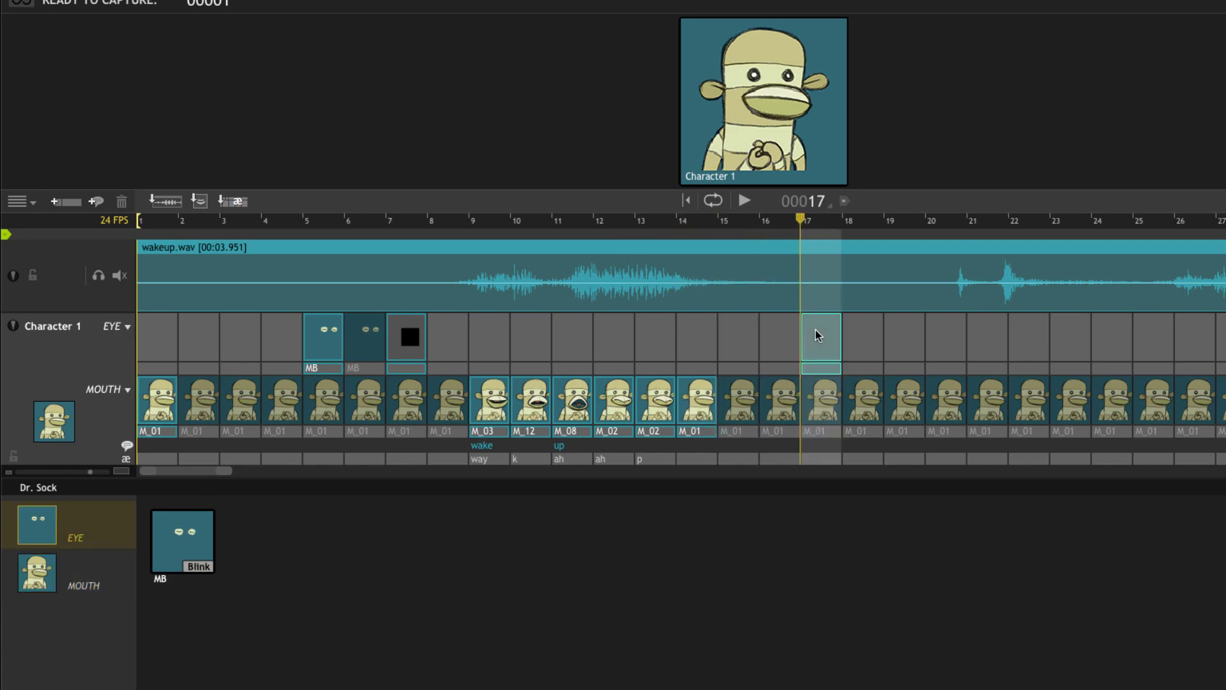
pyautogui.click(127, 327)
pyautogui.click(127, 326)
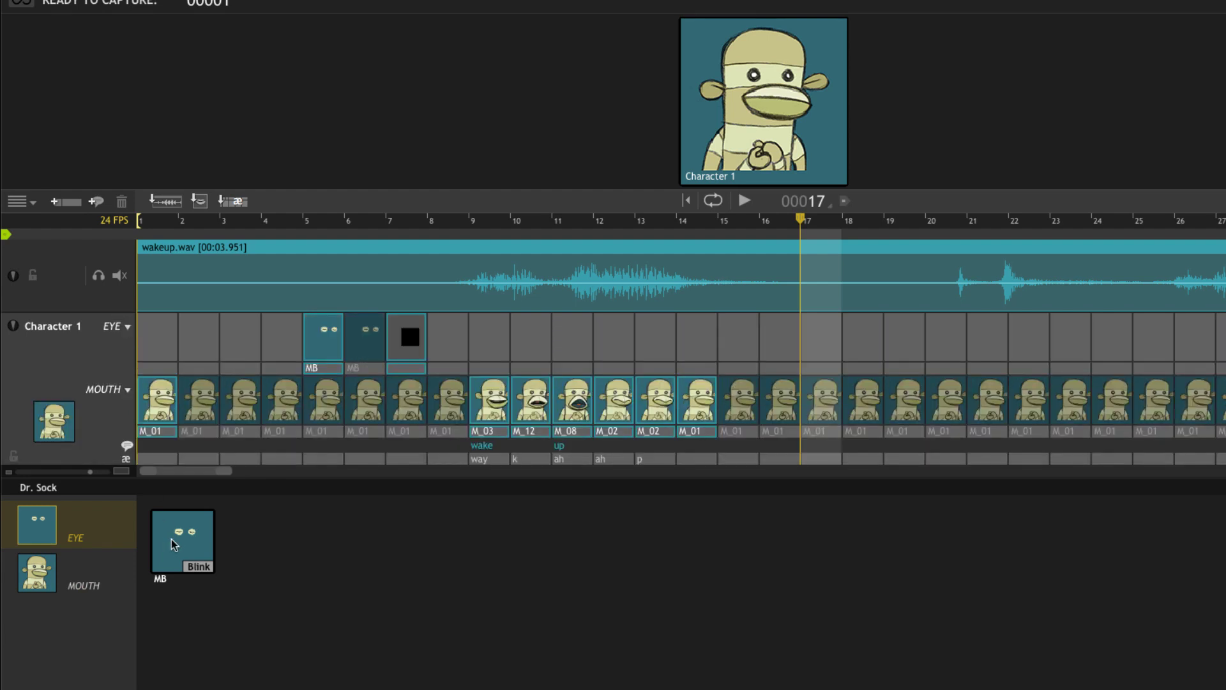
pyautogui.click(192, 539)
pyautogui.click(883, 230)
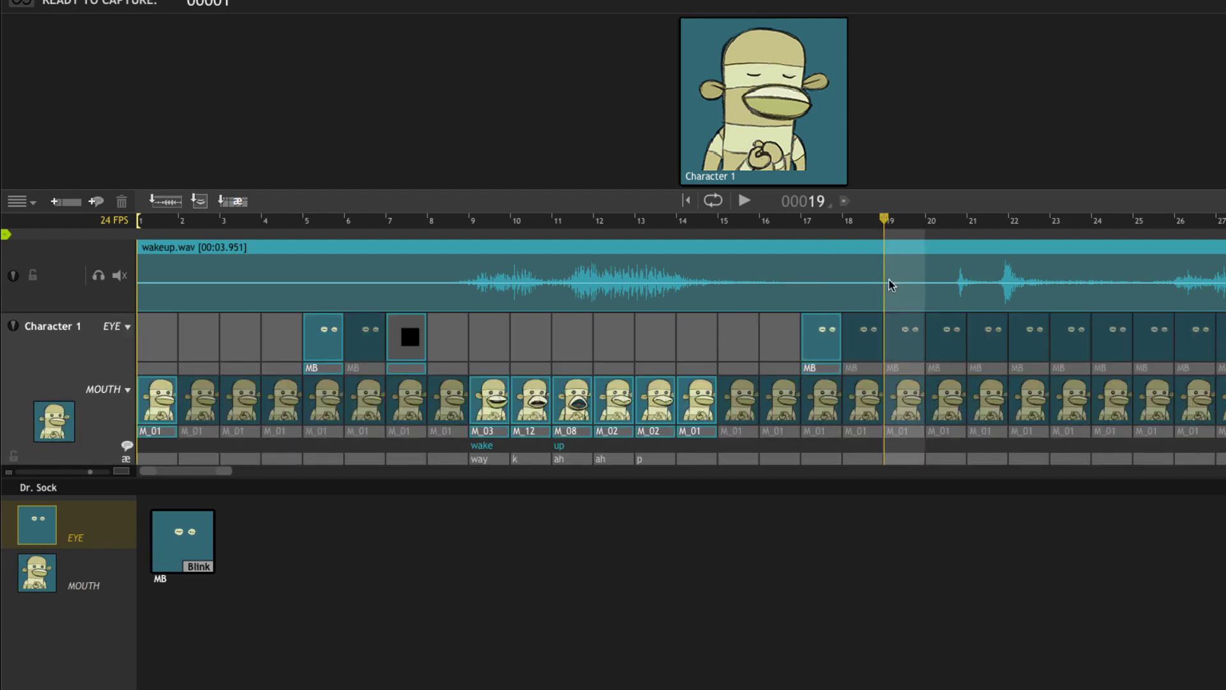
pyautogui.click(913, 342)
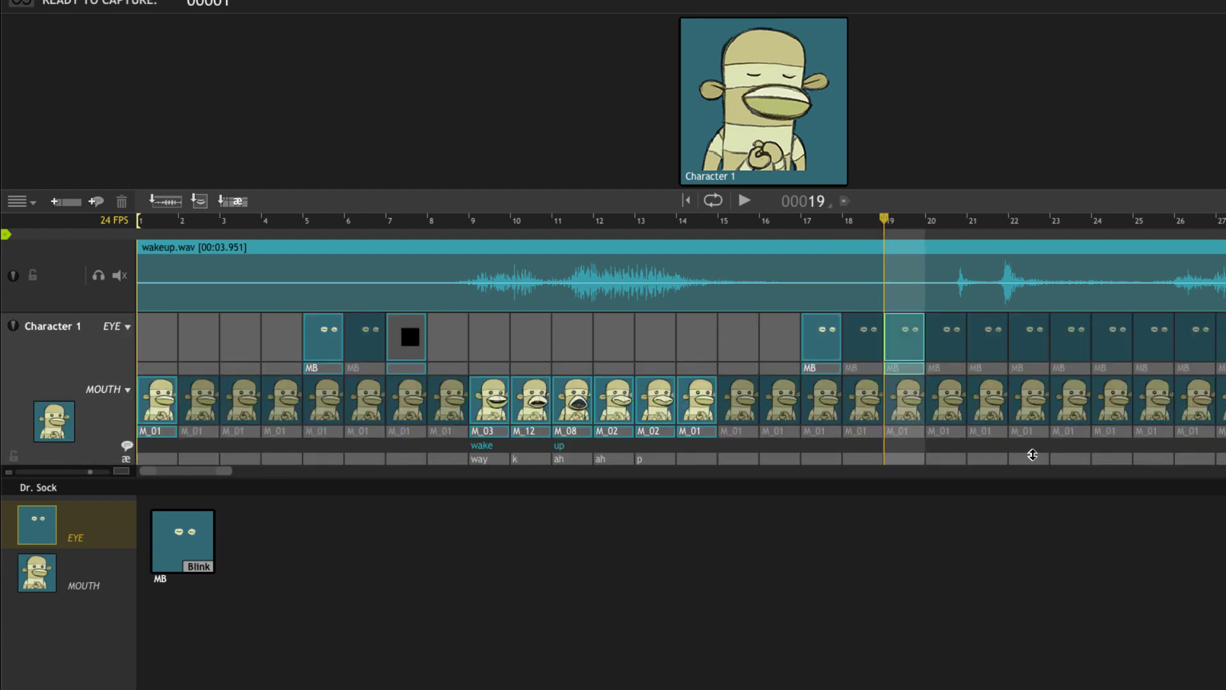
pyautogui.press('Delete')
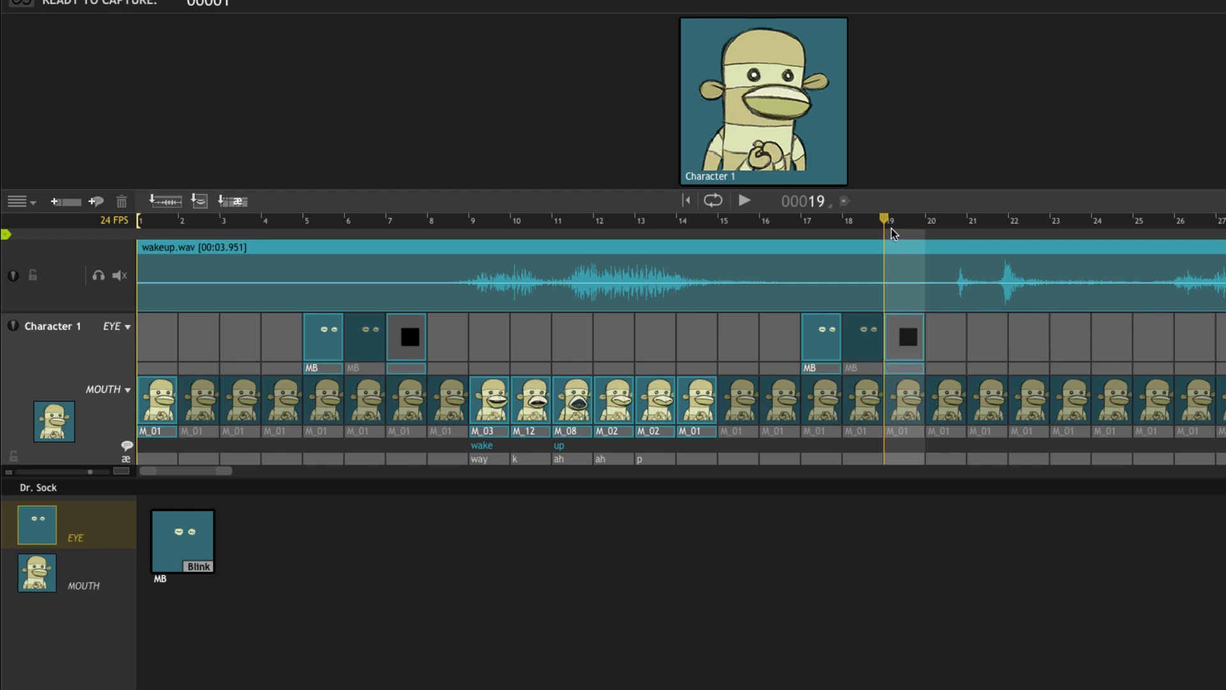
# Play the animation from the start to check the blinks and mouth shapes against the audio.
pyautogui.moveTo(884, 224); pyautogui.dragTo(19, 219)
pyautogui.press('space')
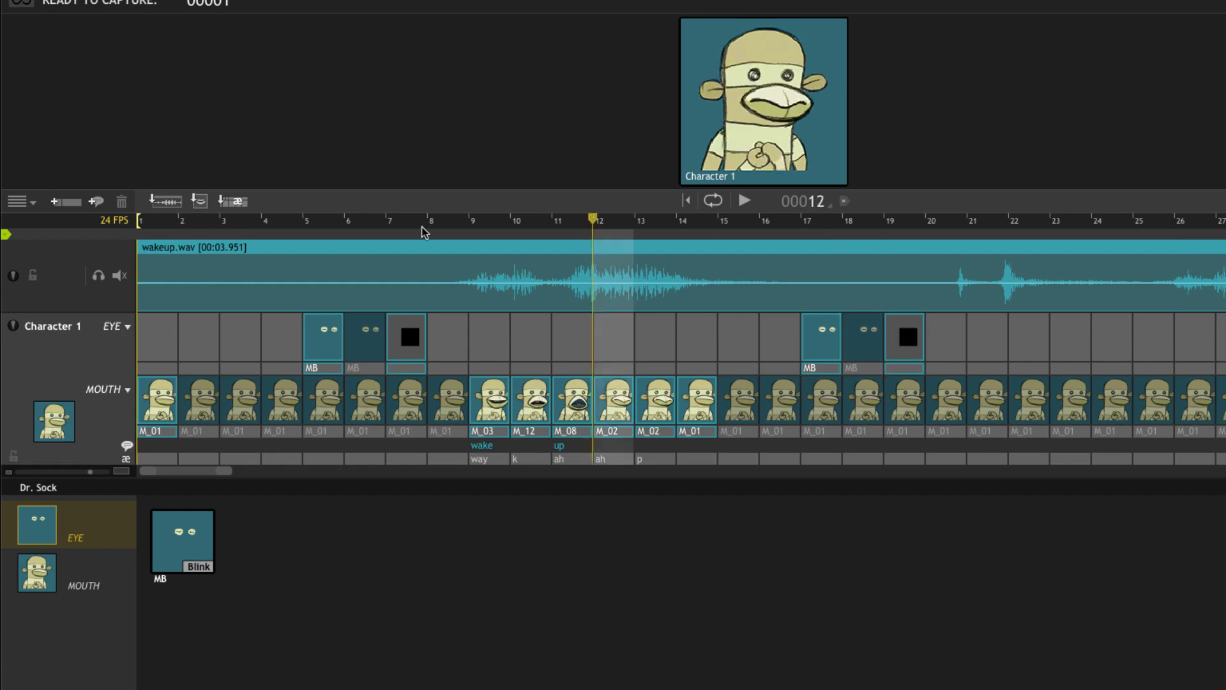
pyautogui.moveTo(424, 225); pyautogui.dragTo(3, 216)
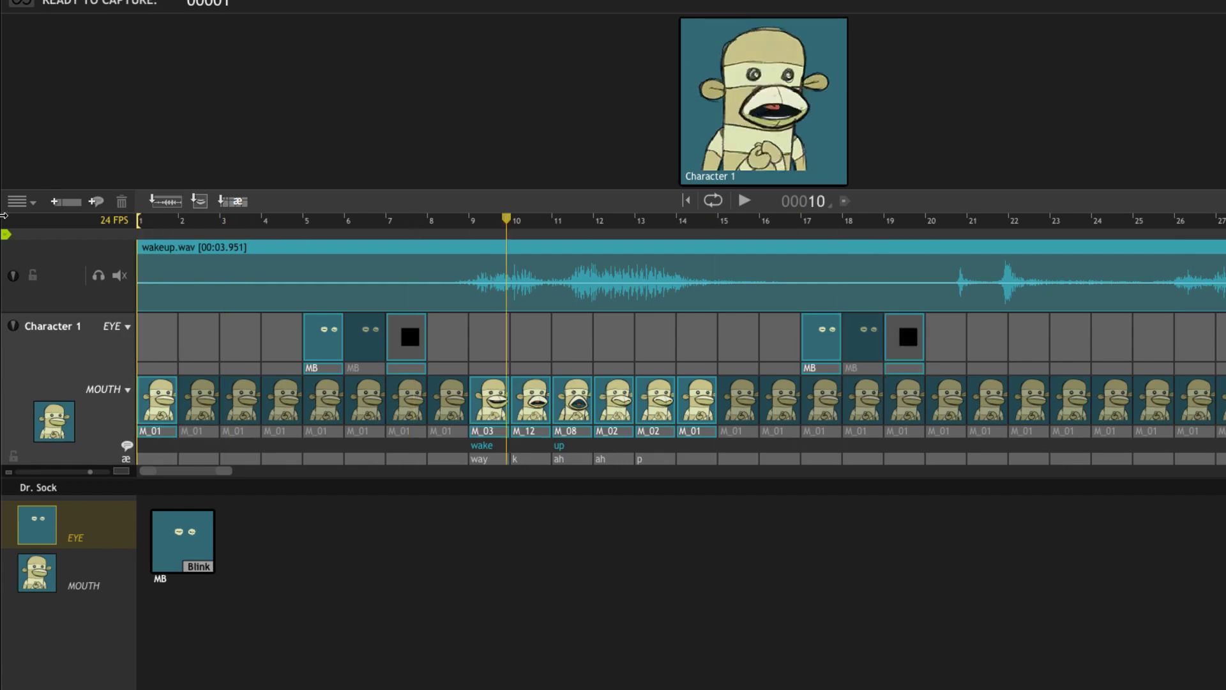
# Move the M_03 mouth shape from frame 9 to frame 8 and play back the adjusted lip sync.
pyautogui.moveTo(489, 399); pyautogui.dragTo(447, 401)
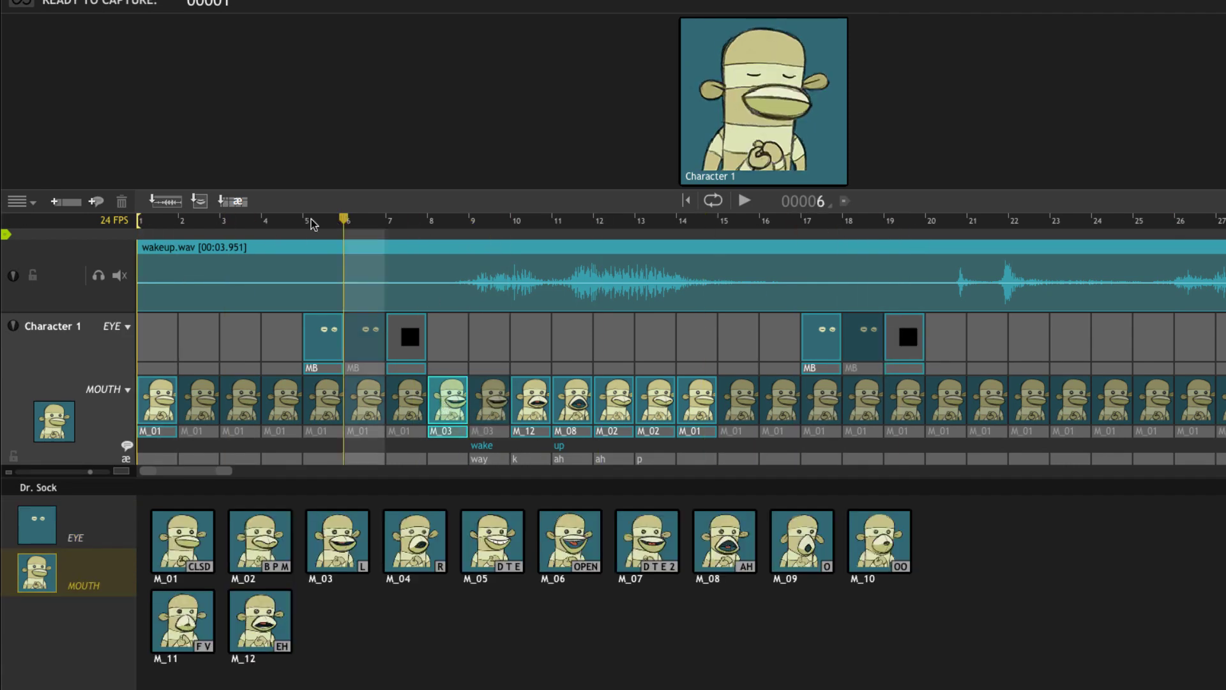
pyautogui.press('space')
pyautogui.press('space')
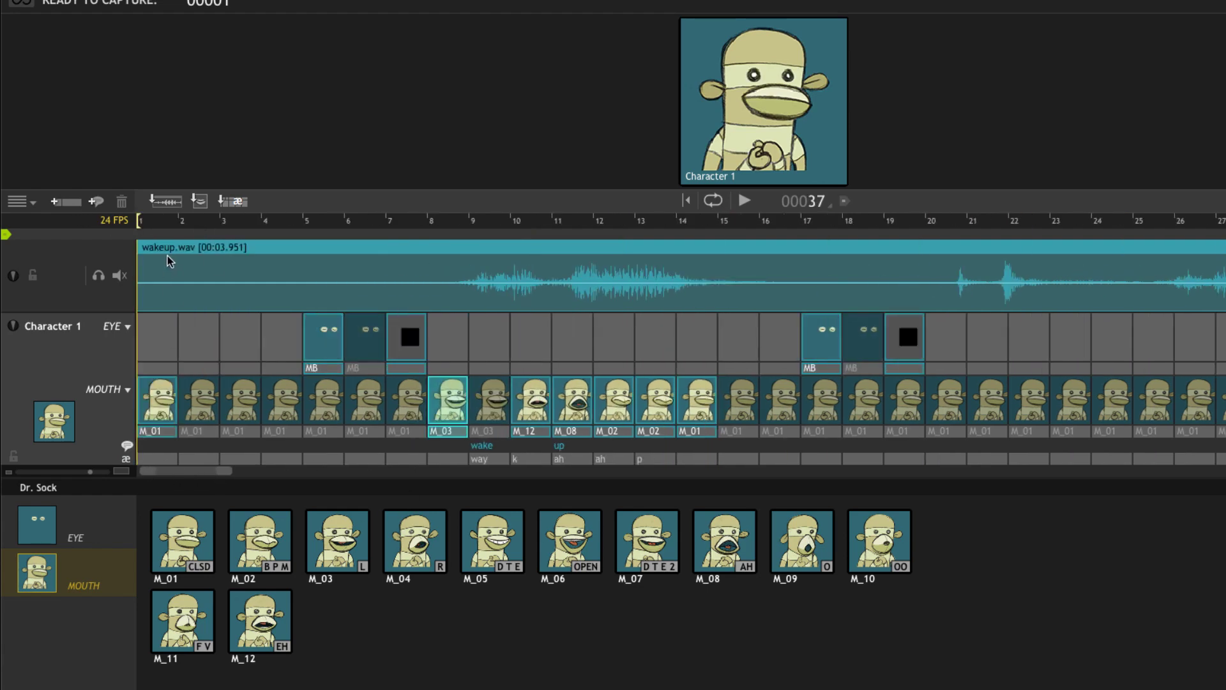
pyautogui.press('space')
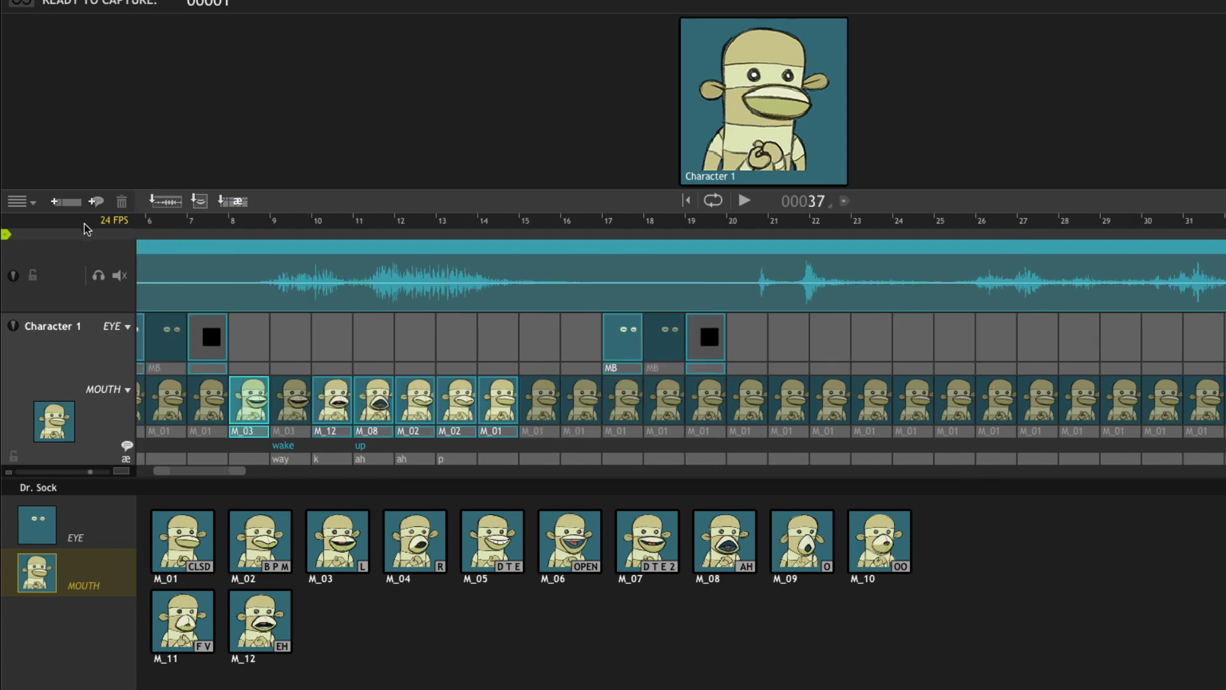
pyautogui.press('space')
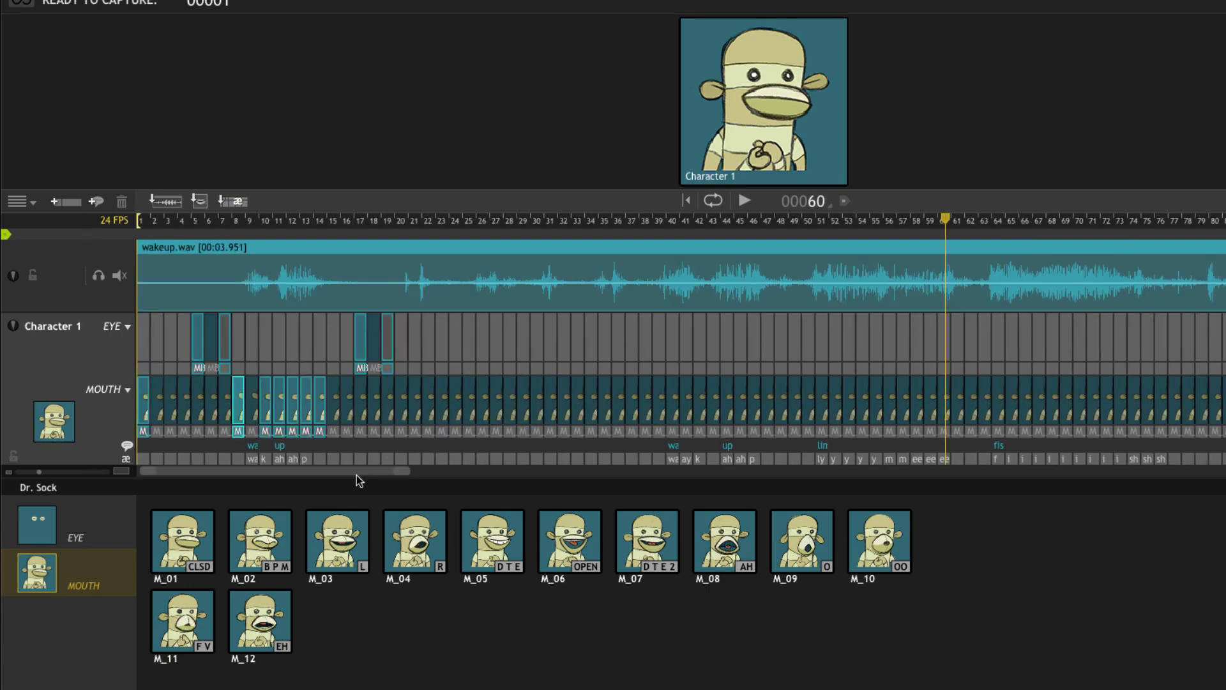
# Play the lip sync from frame 5 to check the blinks and mouth shapes against the audio.
pyautogui.click(196, 220)
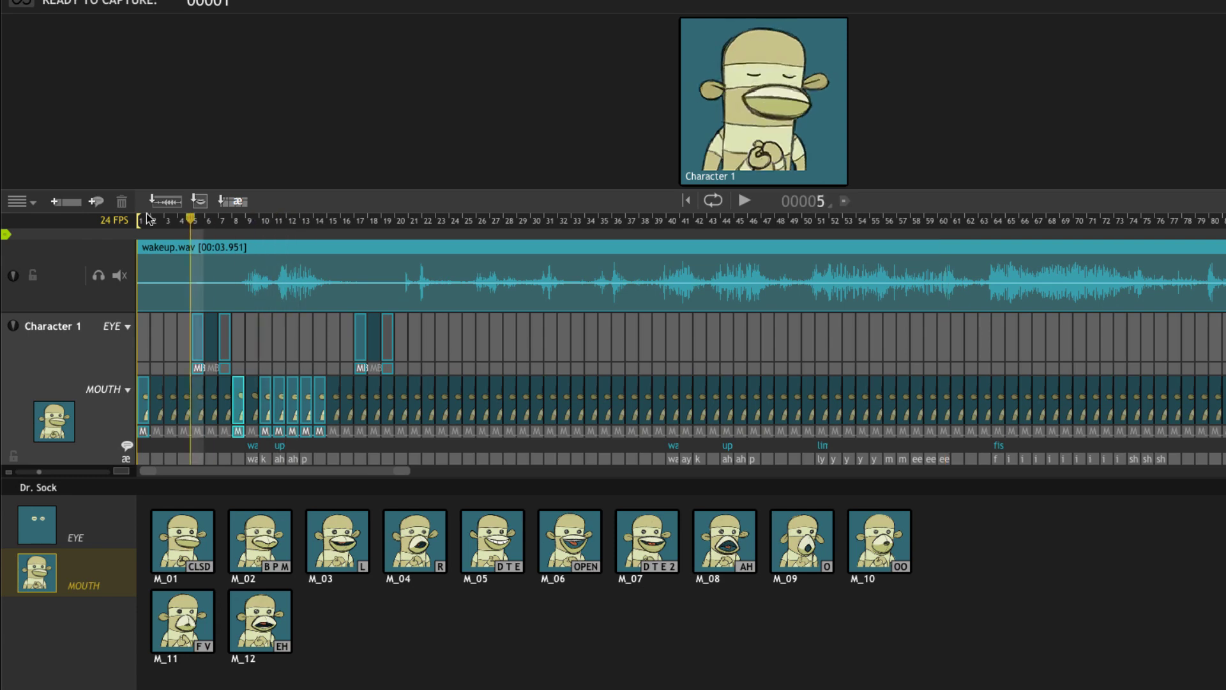
pyautogui.press('space')
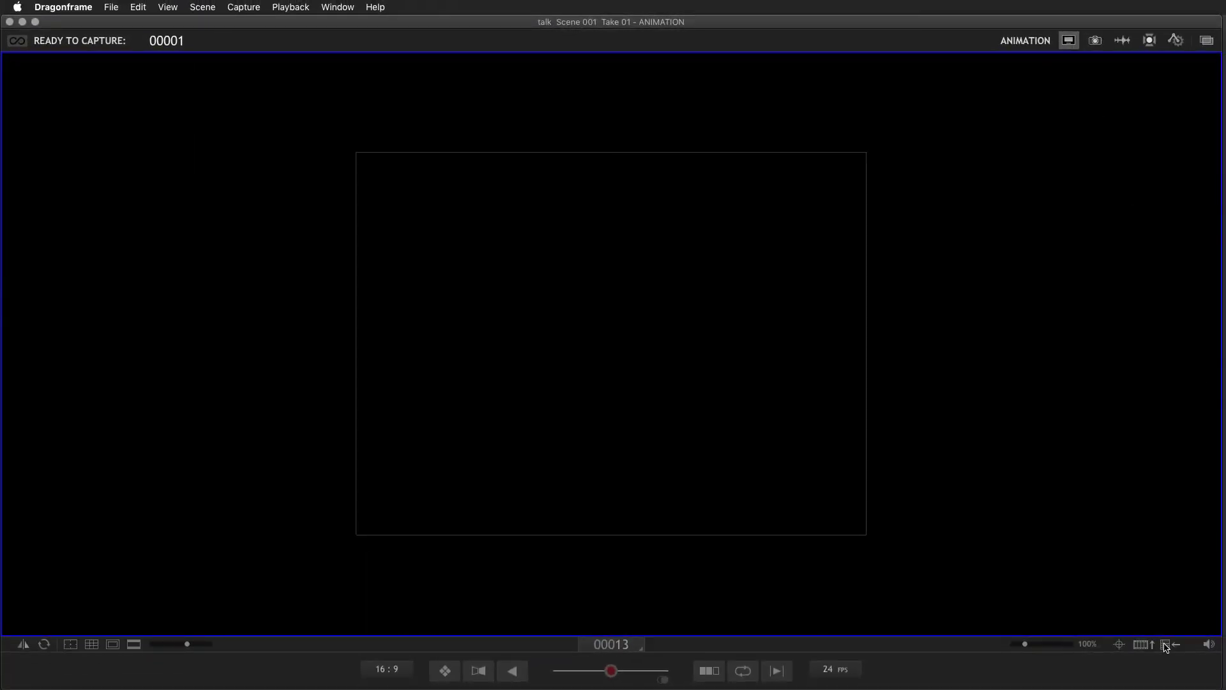
# Show the guide layers, enable Character 1's track read overlay and place it near the frame's upper right edge.
pyautogui.click(1166, 645)
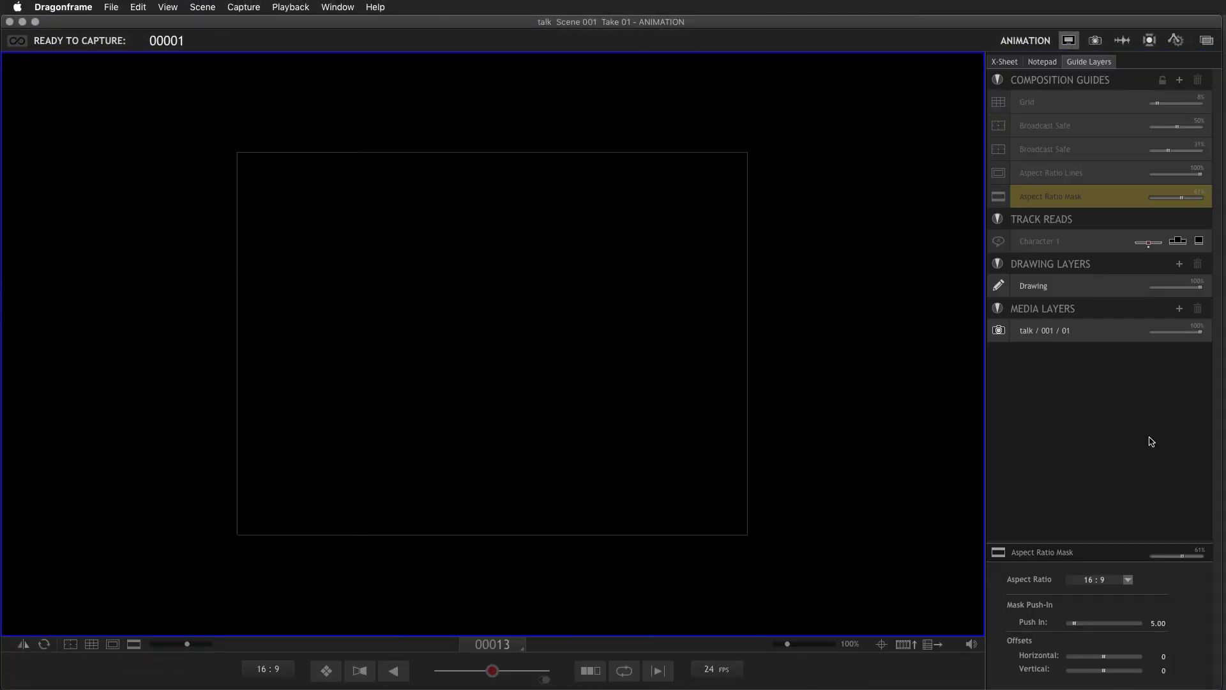
pyautogui.click(998, 242)
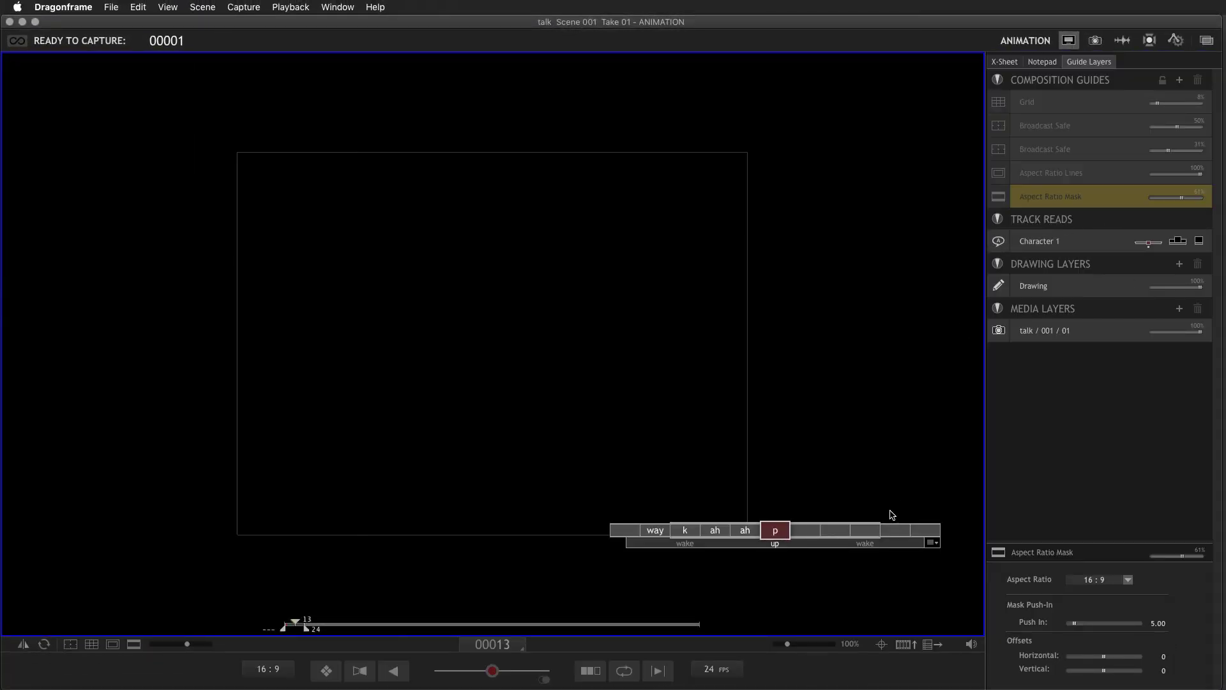
pyautogui.moveTo(880, 532); pyautogui.dragTo(846, 247)
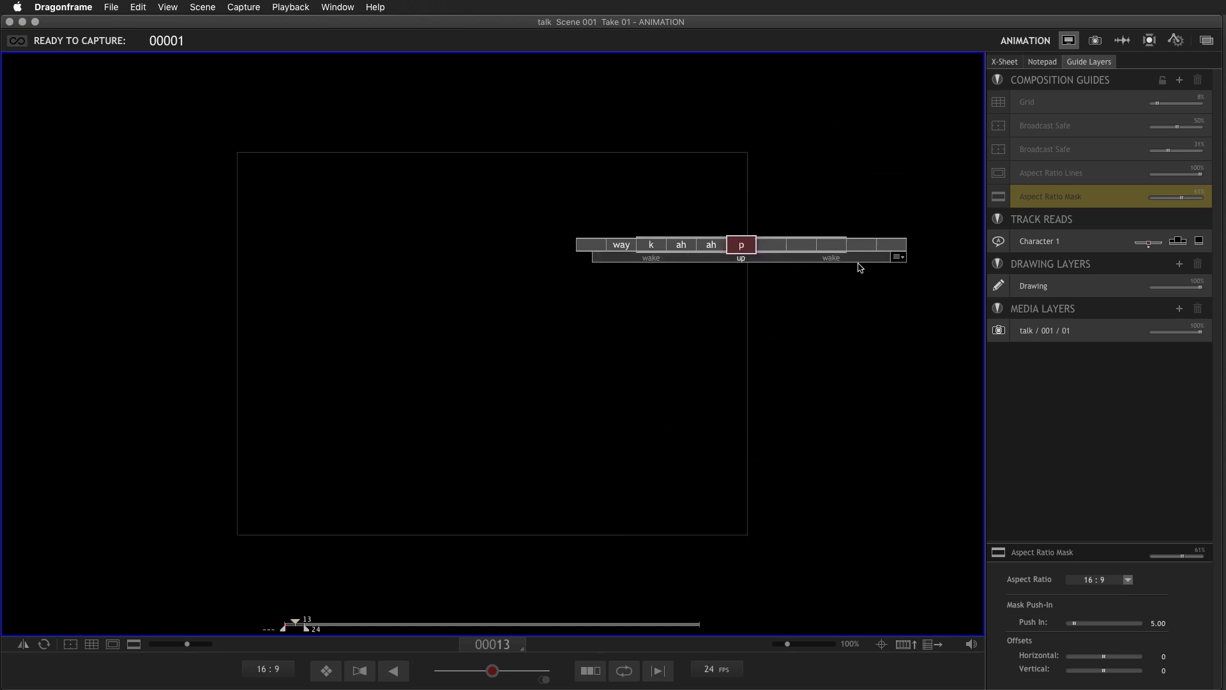
# Switch Character 1's track read to the three-face display, place it over the frame's upper right corner and label it with face names.
pyautogui.click(1175, 243)
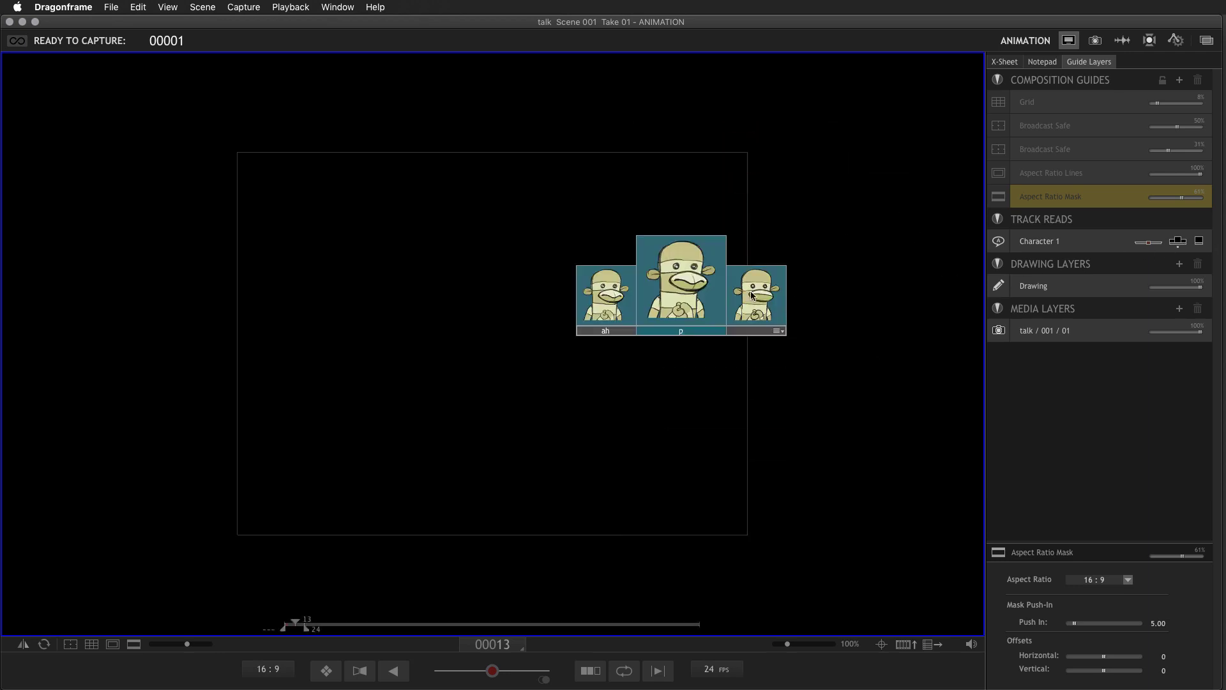
pyautogui.moveTo(696, 302); pyautogui.dragTo(824, 166)
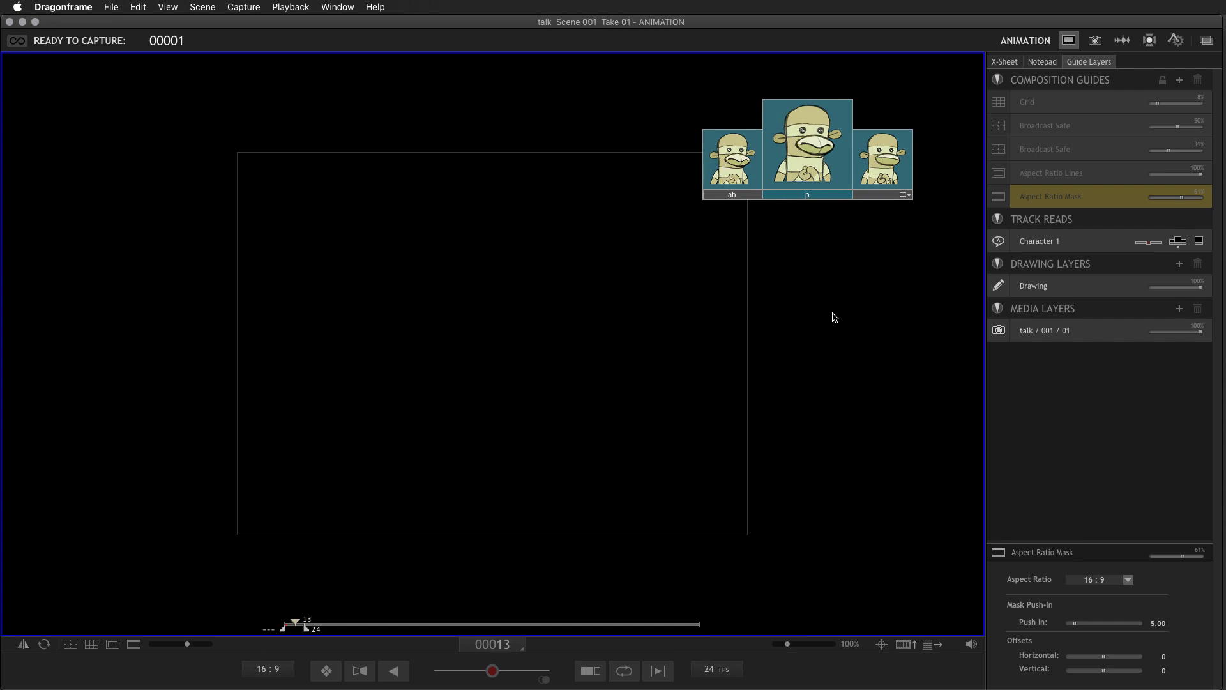
pyautogui.click(904, 195)
pyautogui.click(920, 256)
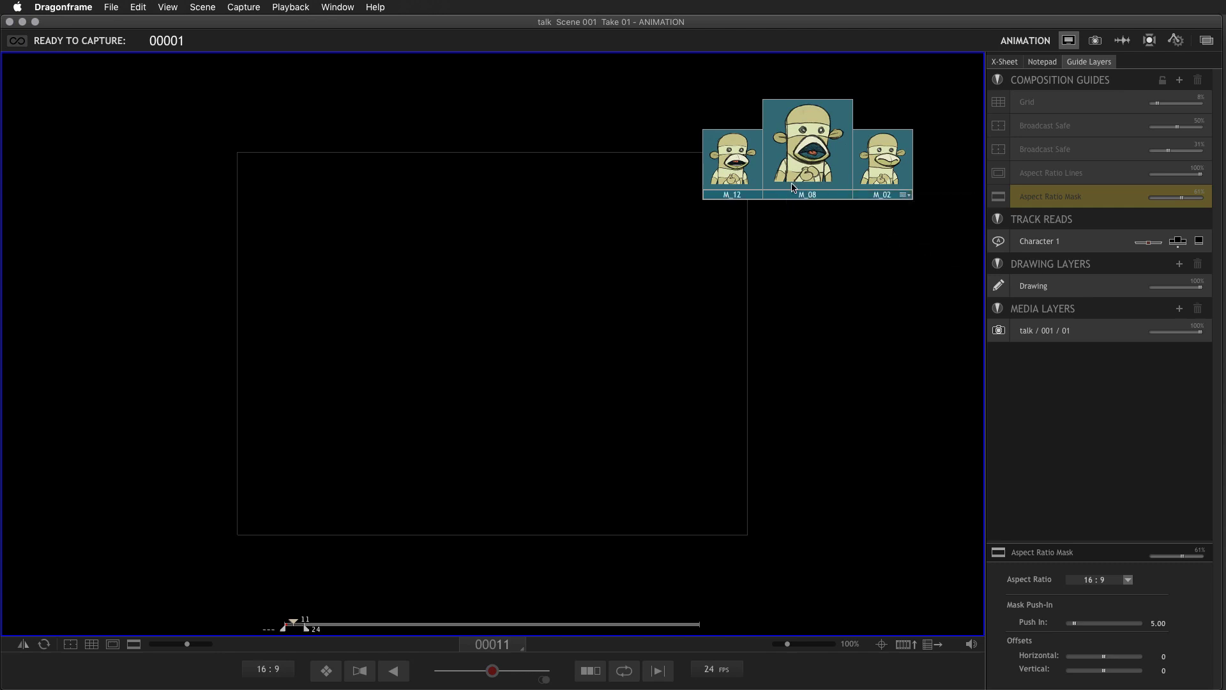
# Check the mouth shapes around frames 10 to 14 in the overlay, then switch it to the single-face display outside the frame's upper right corner.
pyautogui.press('Left')
pyautogui.press('Right')
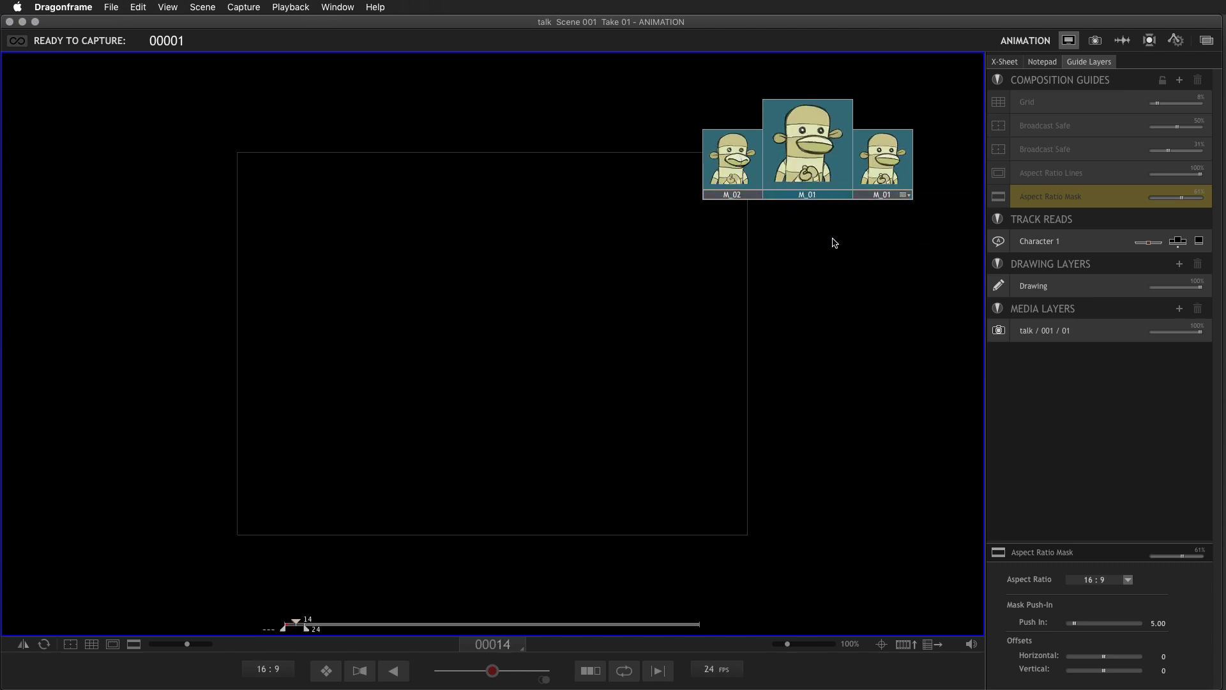
pyautogui.press('Left')
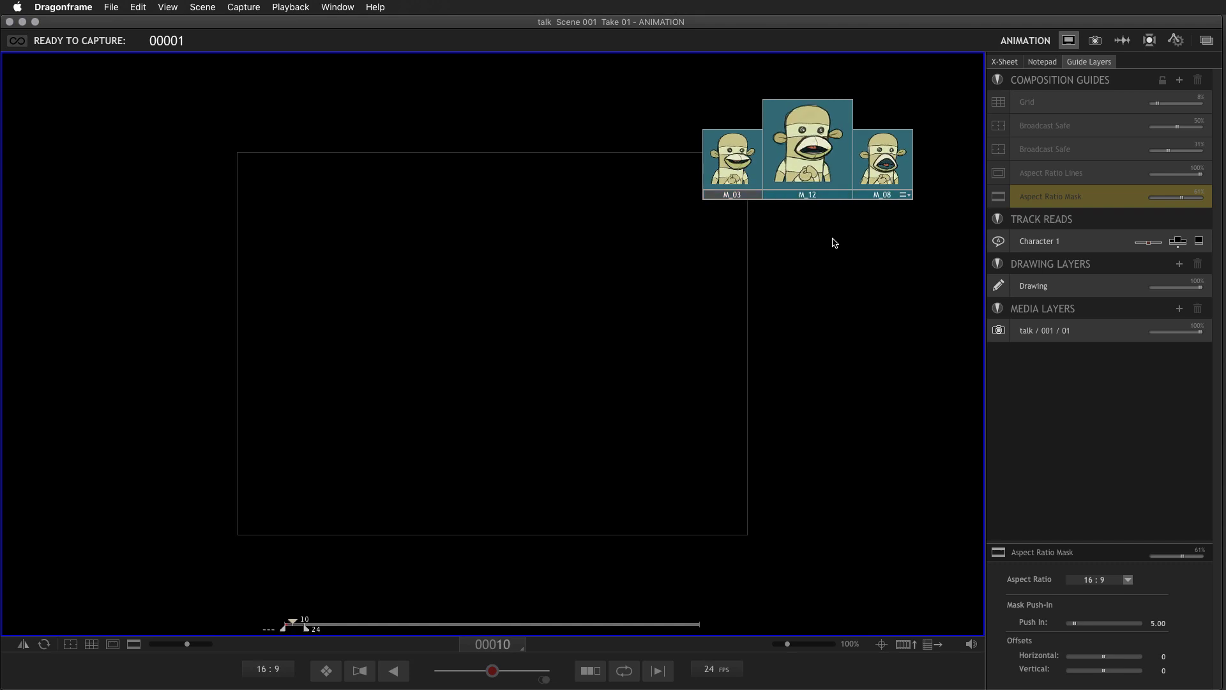
pyautogui.click(1199, 247)
pyautogui.moveTo(744, 179); pyautogui.dragTo(879, 170)
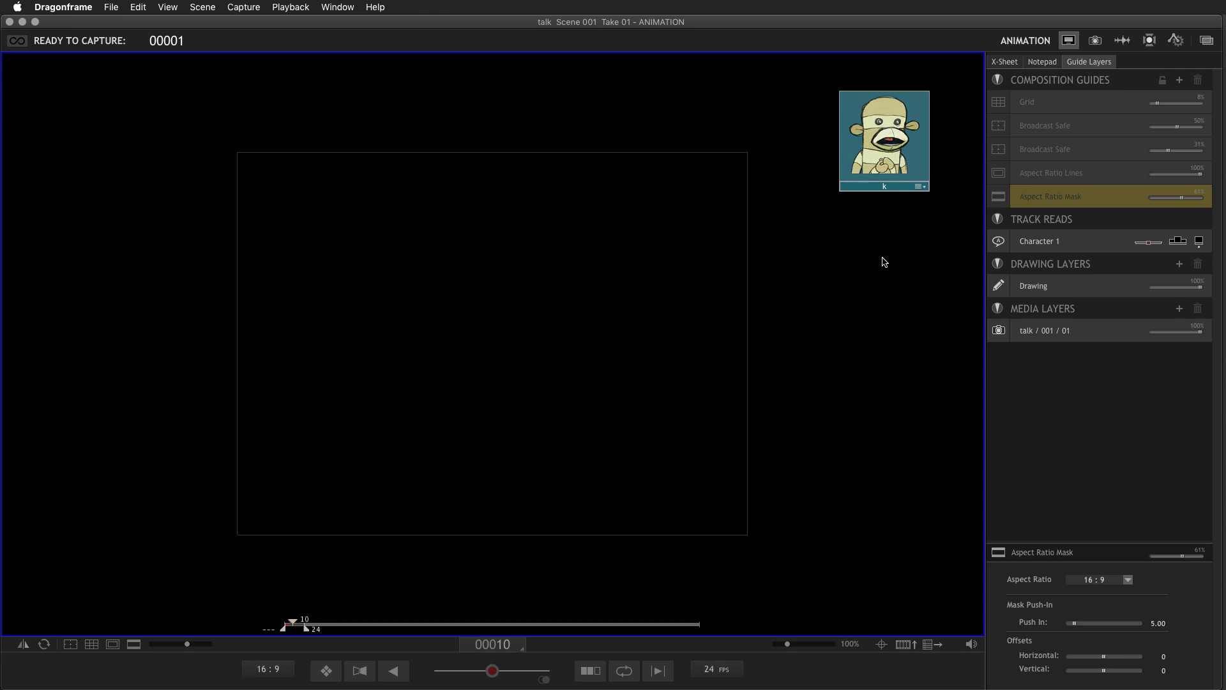
# Add Character 1 MOUTH and Character 1 EYE columns to the X-Sheet.
pyautogui.click(1000, 64)
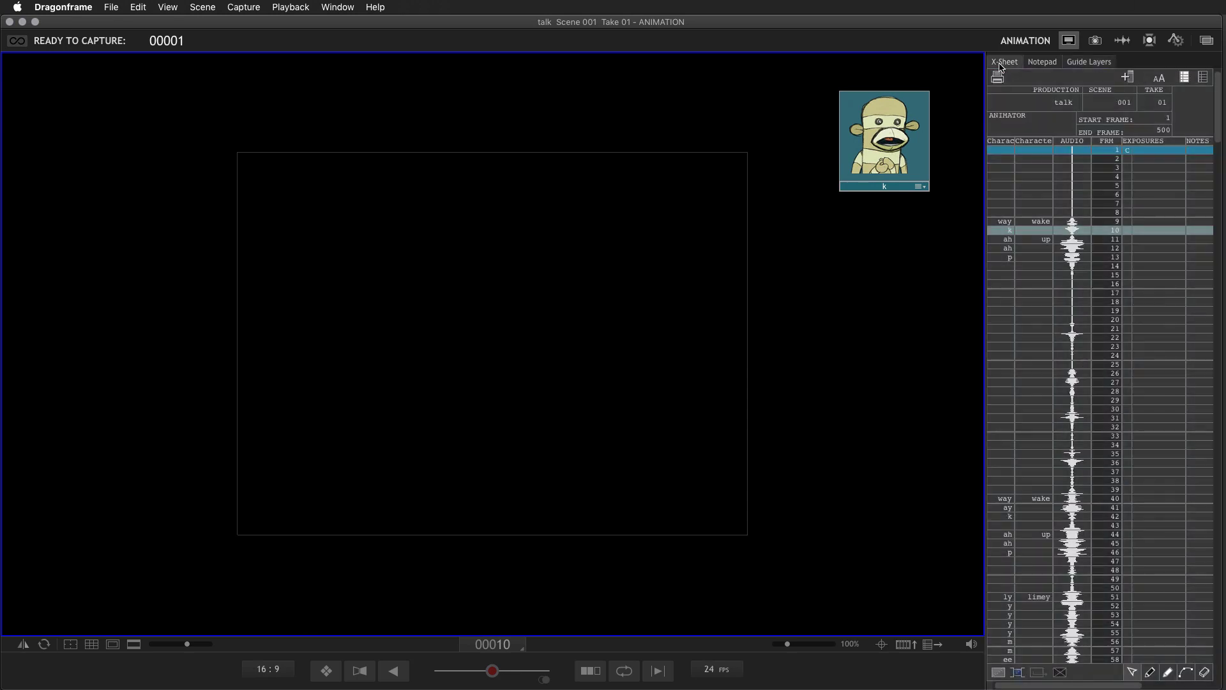
pyautogui.click(1132, 81)
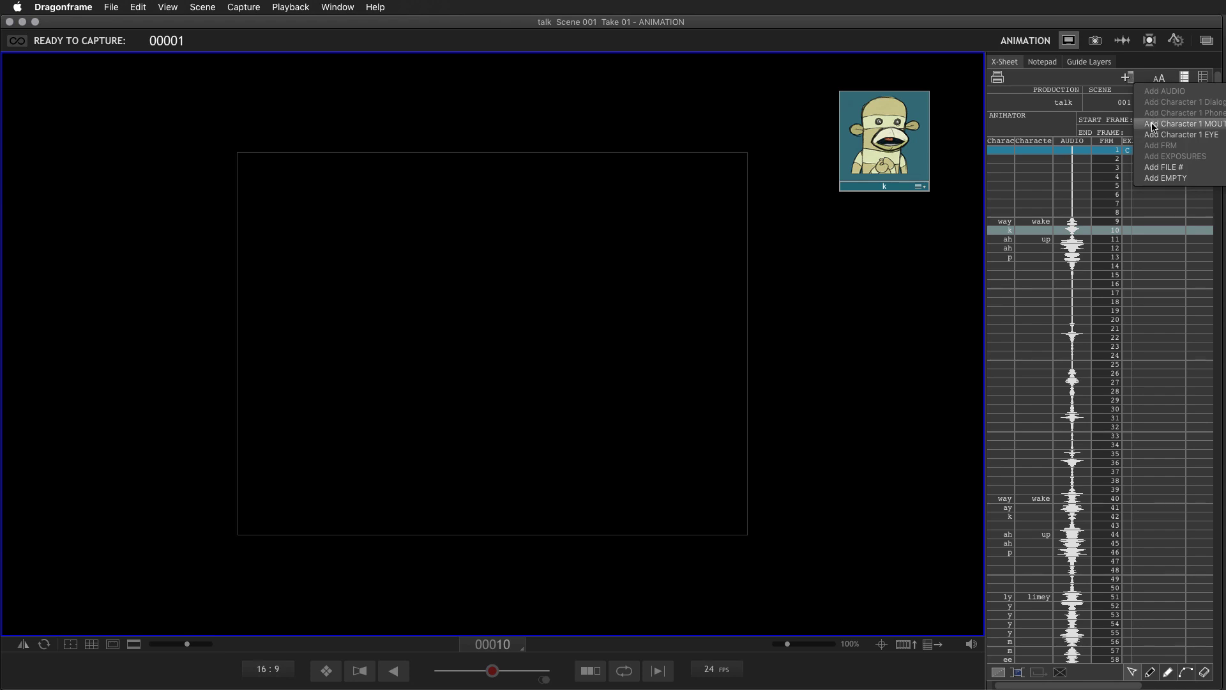
pyautogui.click(1153, 126)
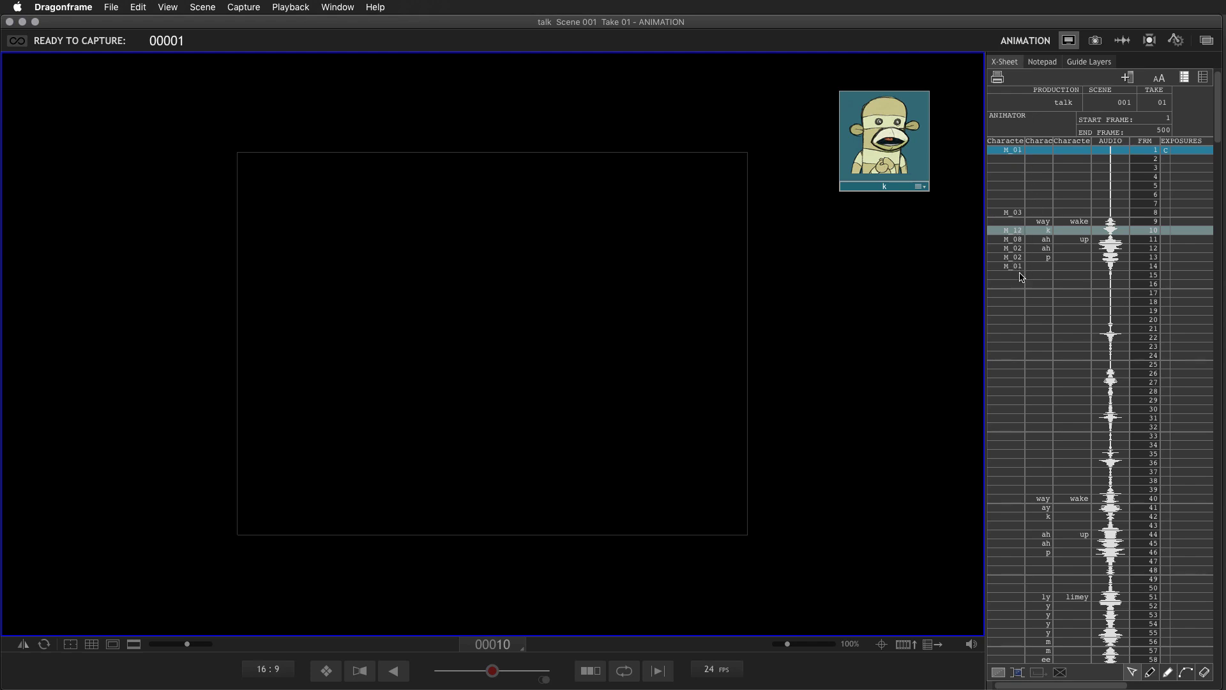
pyautogui.click(1127, 77)
pyautogui.click(1150, 136)
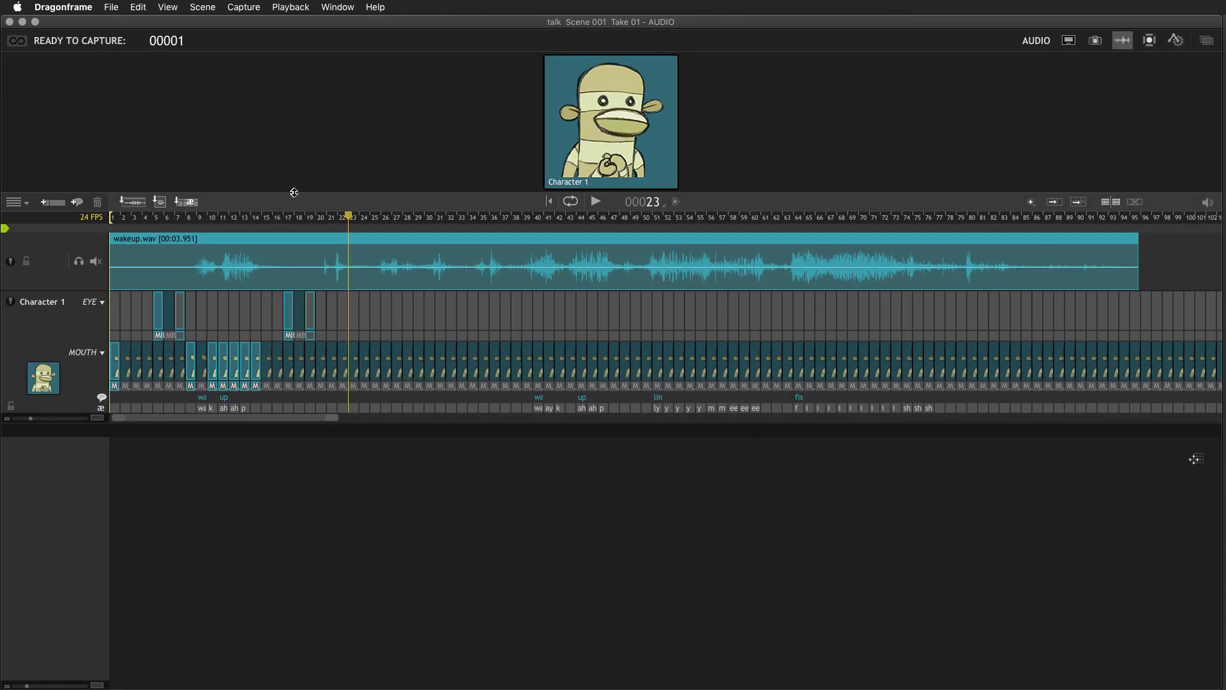
# Add a second character track, give it the Dr. Sock face set and assign mouth M_01 at frame 23.
pyautogui.click(77, 203)
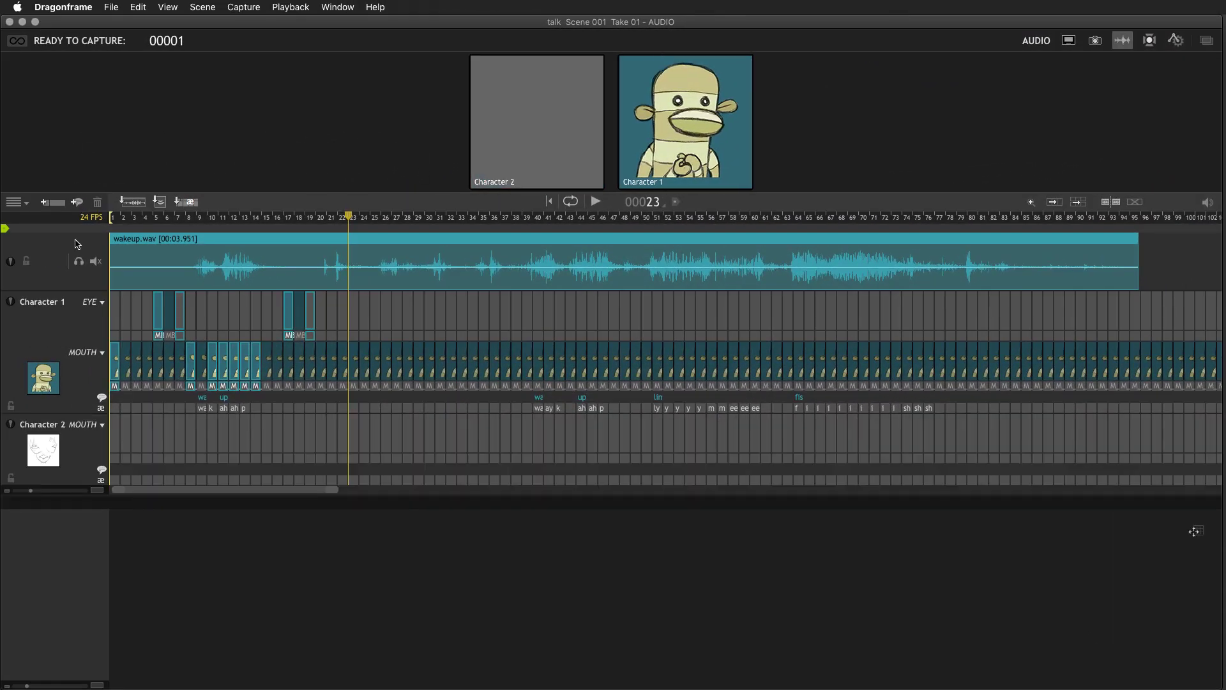
pyautogui.click(44, 456)
pyautogui.click(83, 457)
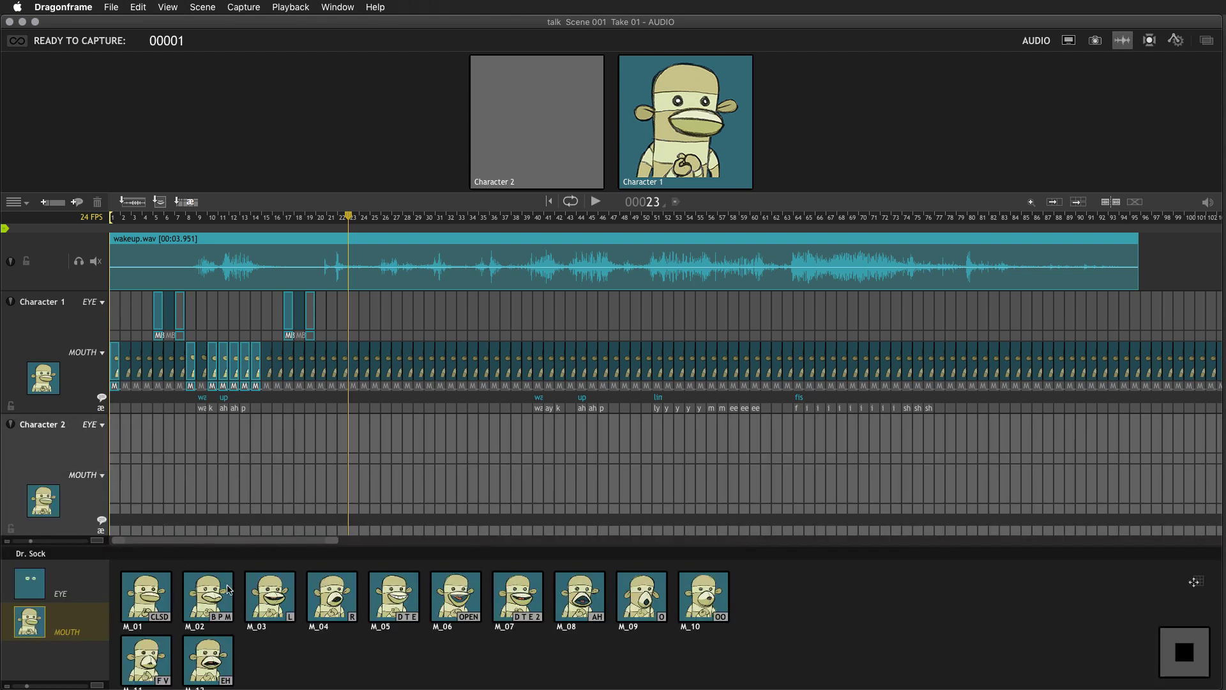
pyautogui.click(153, 593)
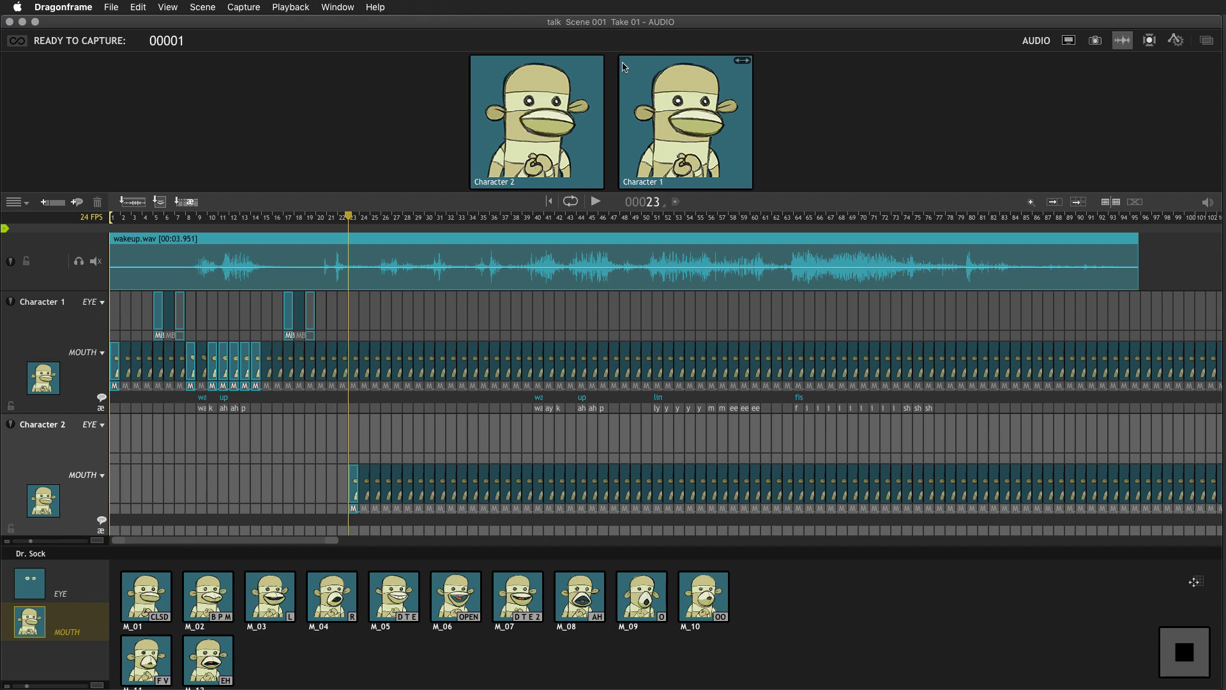
# Try horizontal flips on both character previews, keep only Character 1 flipped to face Character 2, and return to the Animation workspace.
pyautogui.click(743, 63)
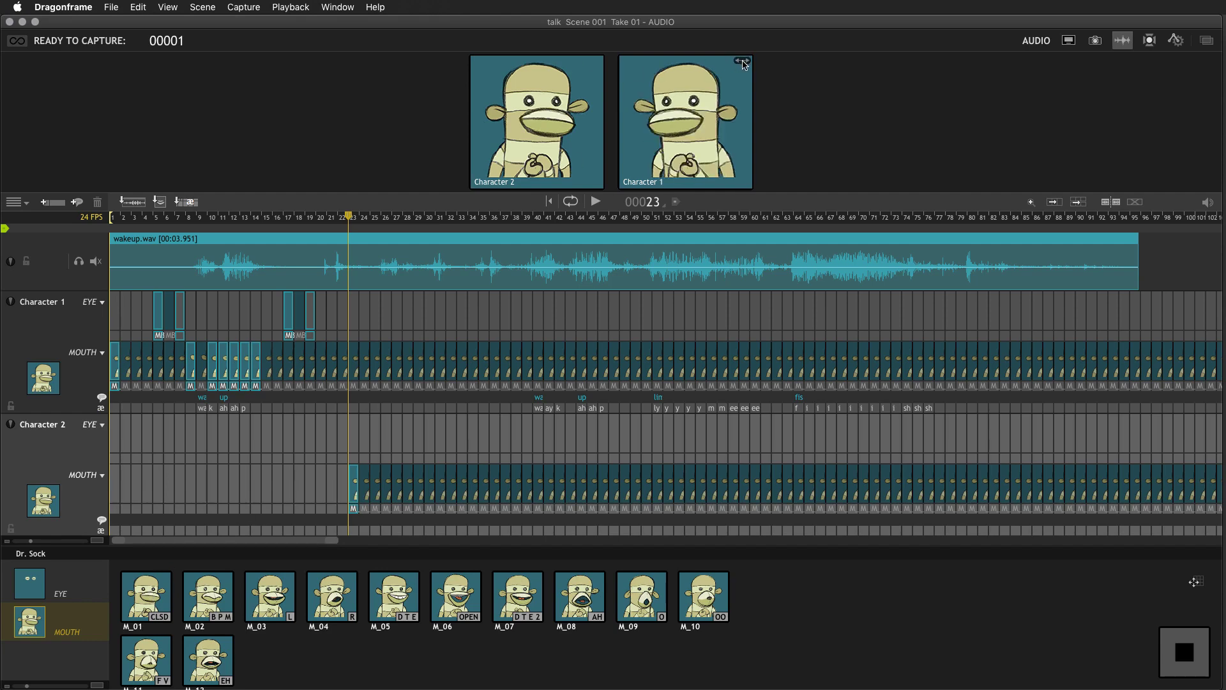
pyautogui.click(743, 62)
pyautogui.click(595, 62)
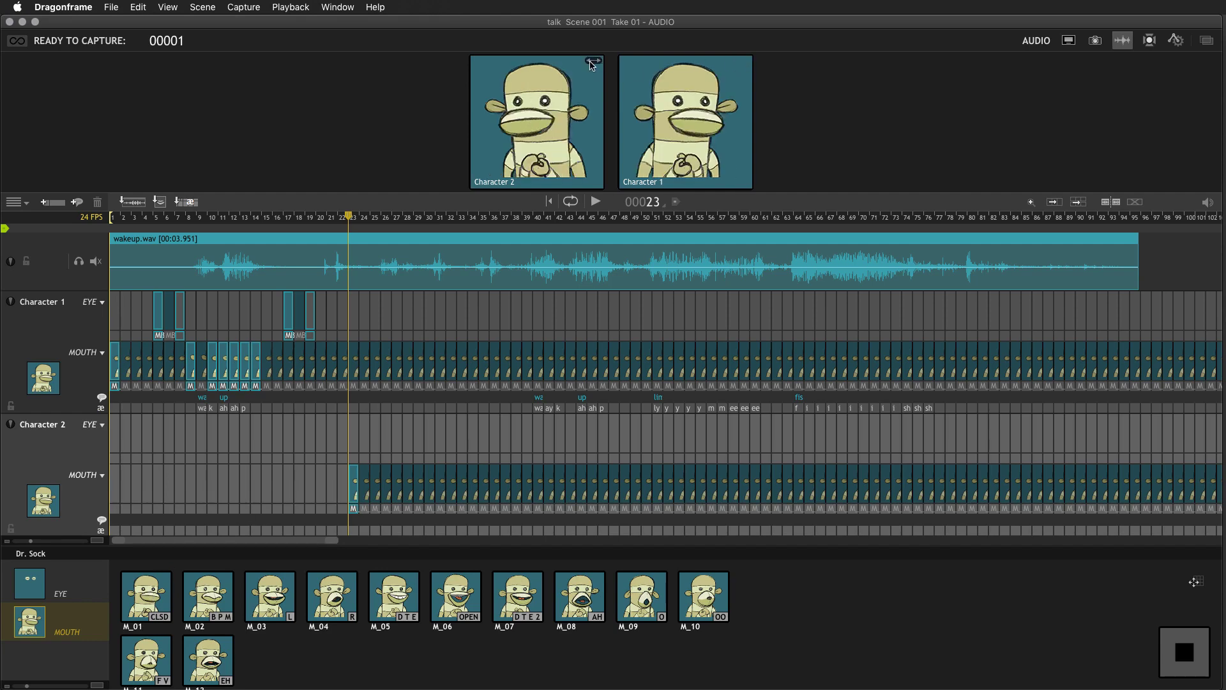
pyautogui.click(595, 62)
pyautogui.click(745, 63)
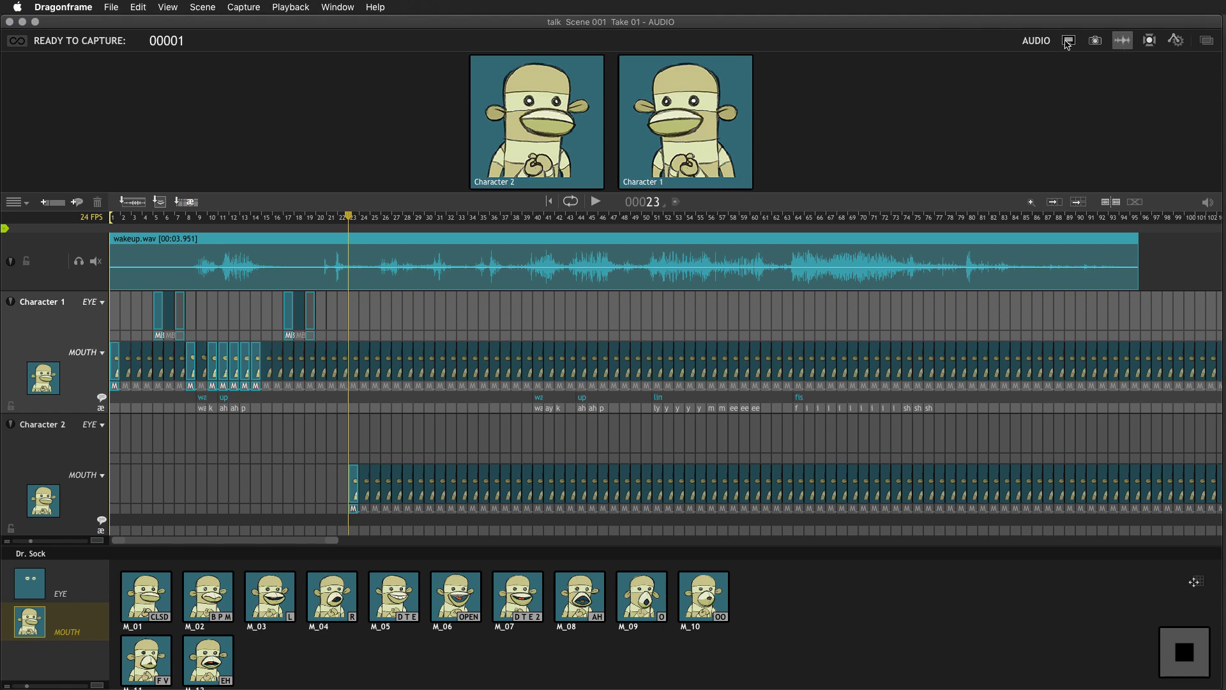
pyautogui.click(1069, 40)
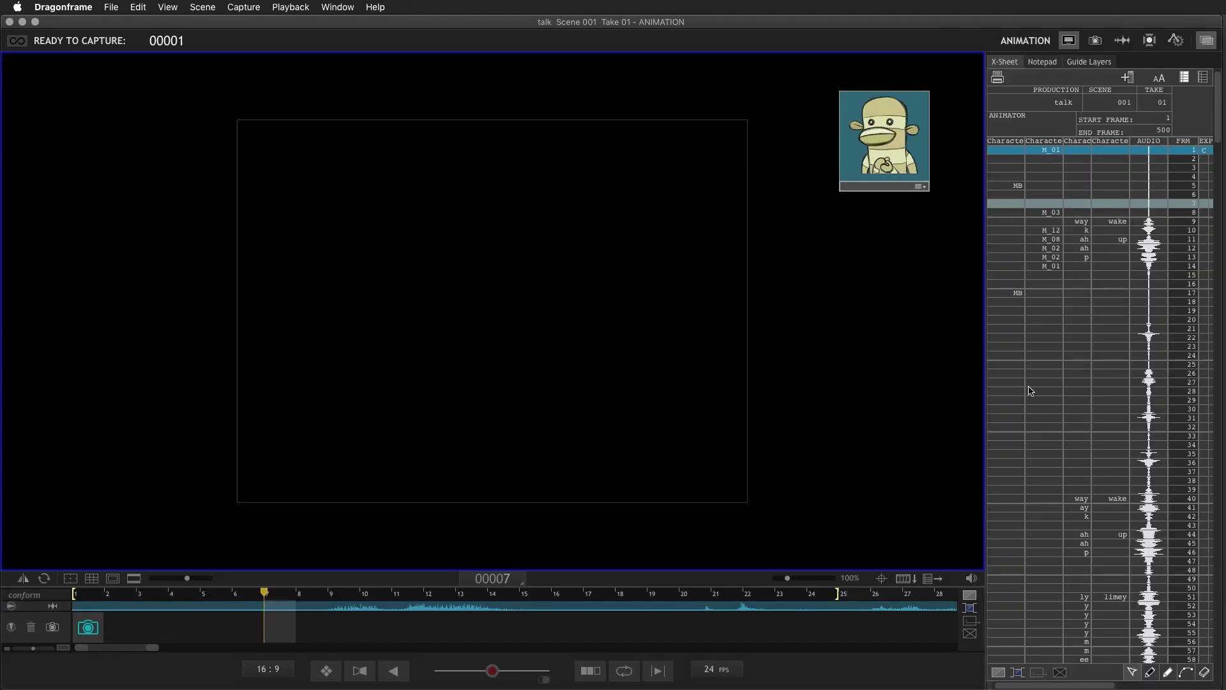